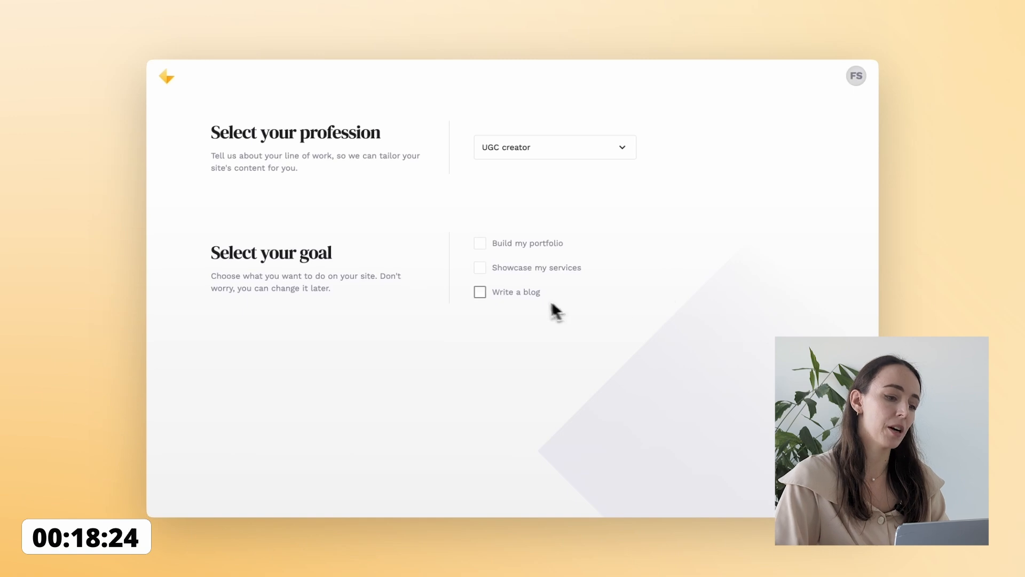
Step: Set the site goal to writing a blog and choose the light recommended template with the headline over a portrait
{"action": "left_click", "coordinate": [631, 268]}
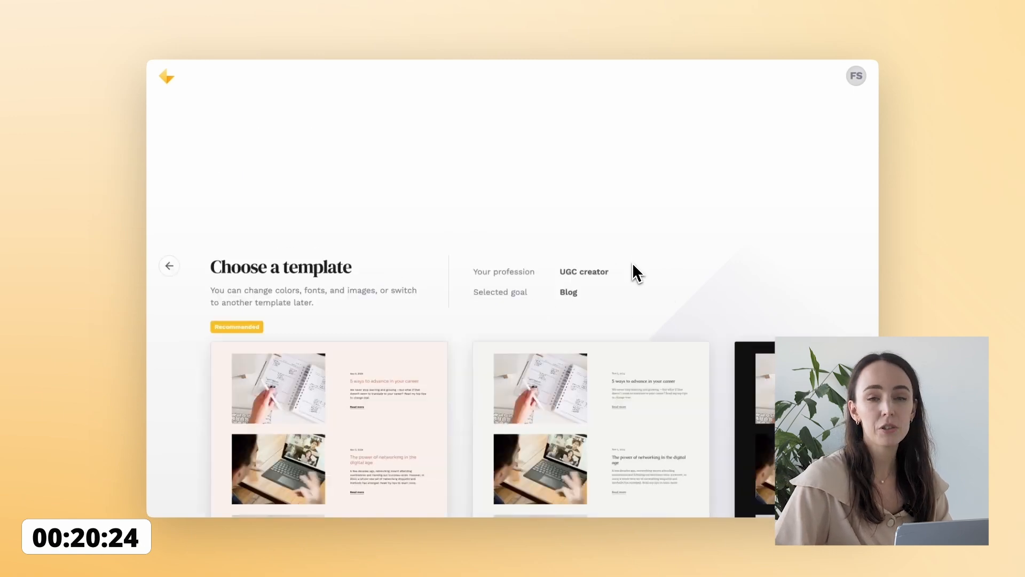
{"action": "scroll", "coordinate": [666, 278], "scroll_direction": "right", "scroll_amount": 5}
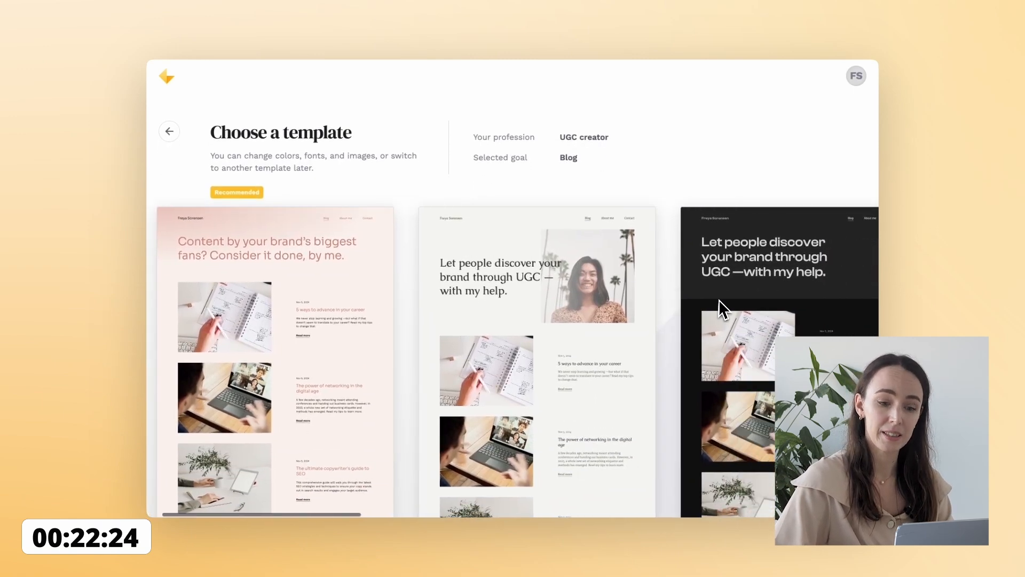
{"action": "scroll", "coordinate": [720, 302], "scroll_direction": "right", "scroll_amount": 10}
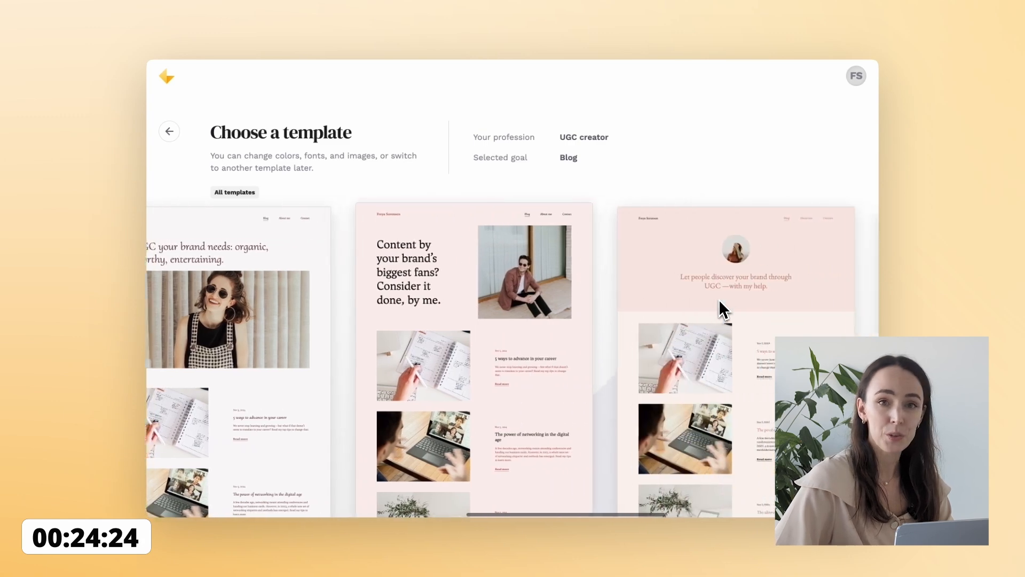
{"action": "scroll", "coordinate": [724, 310], "scroll_direction": "right", "scroll_amount": 6}
{"action": "scroll", "coordinate": [724, 310], "scroll_direction": "left", "scroll_amount": 12}
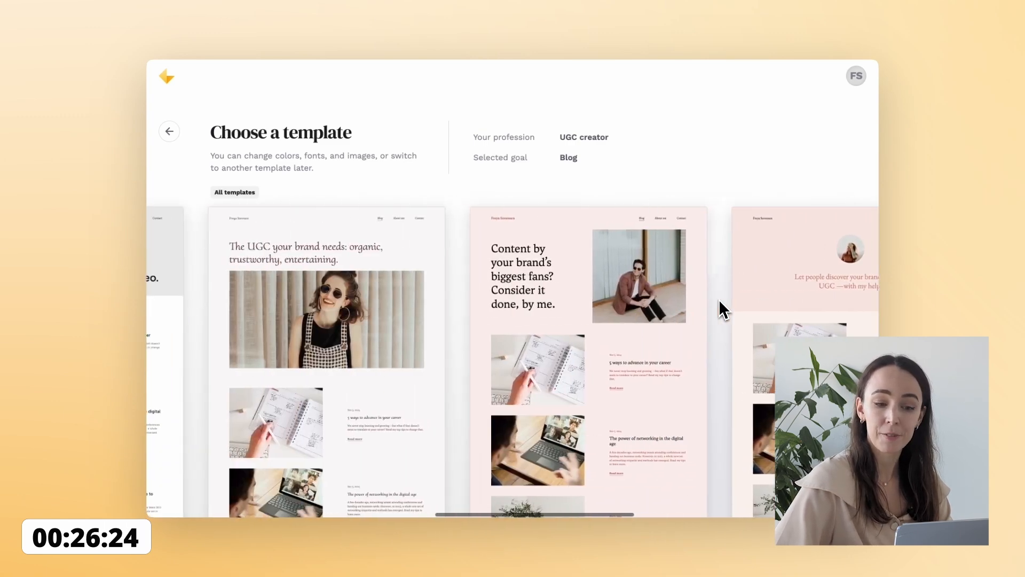
{"action": "scroll", "coordinate": [721, 307], "scroll_direction": "left", "scroll_amount": 7}
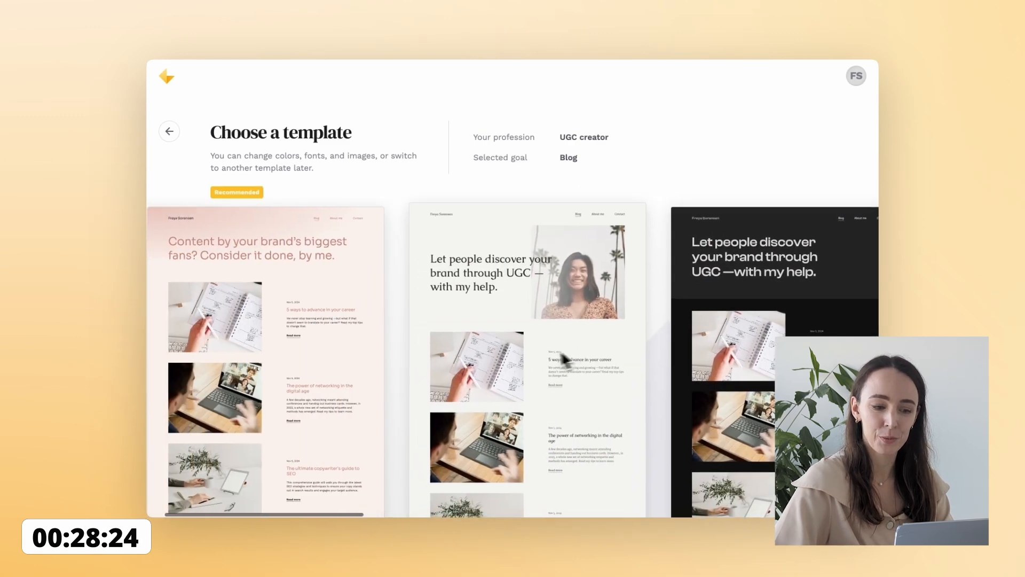
{"action": "left_click", "coordinate": [540, 359]}
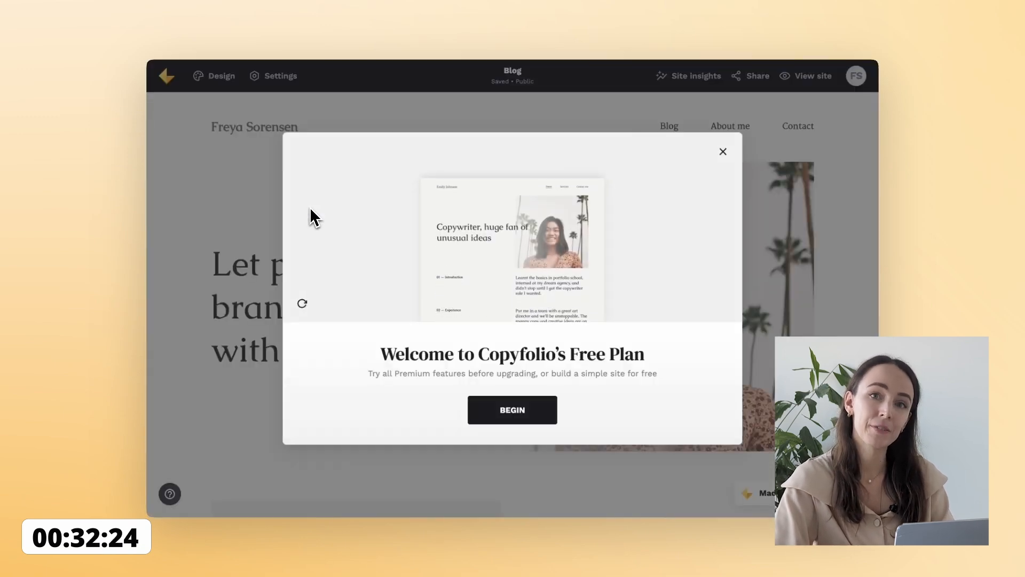
Step: Begin the free plan and complete the three-part introduction to Design, Settings and Section settings
{"action": "left_click", "coordinate": [529, 411]}
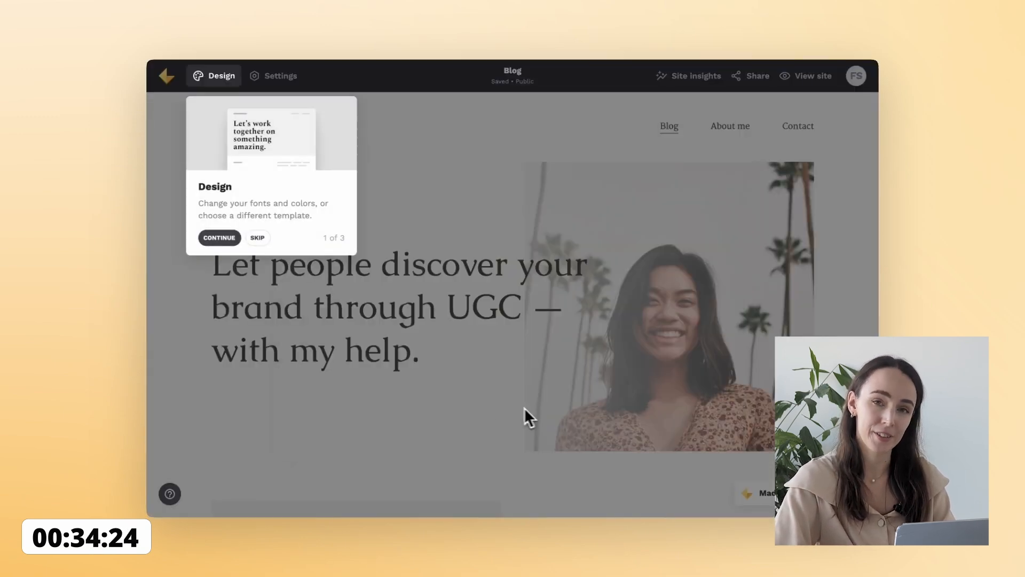
{"action": "left_click", "coordinate": [219, 235]}
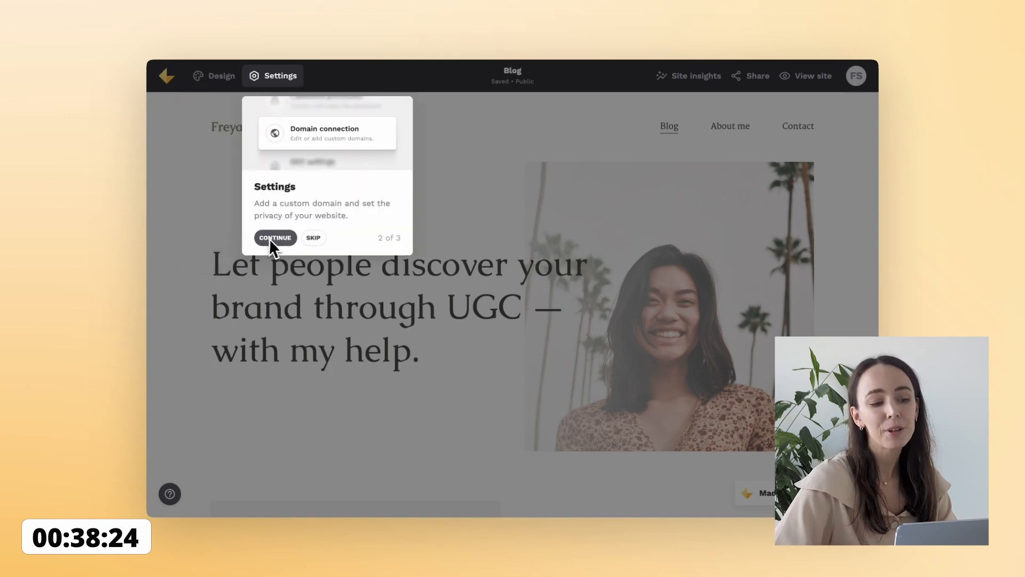
{"action": "left_click", "coordinate": [274, 239]}
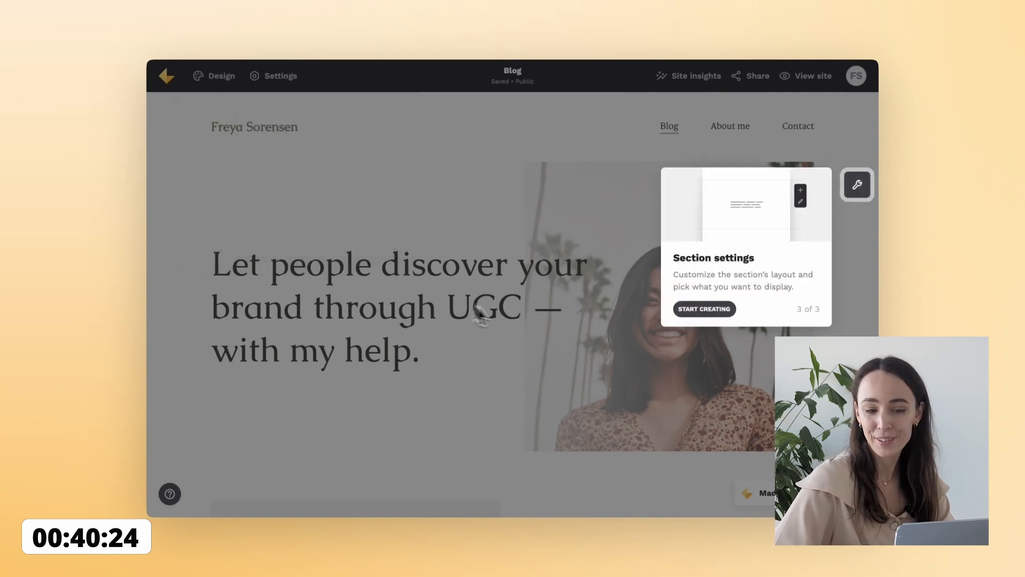
{"action": "left_click", "coordinate": [700, 309]}
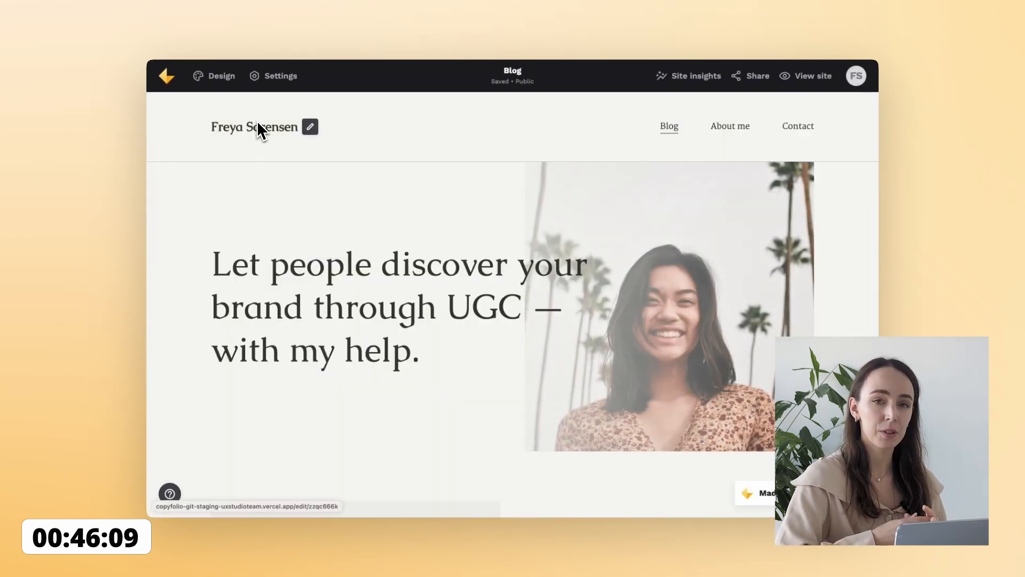
Step: Rename the site title in the header to "The Espresso Stroll"
{"action": "left_click", "coordinate": [310, 126]}
{"action": "type", "text": "The E"}
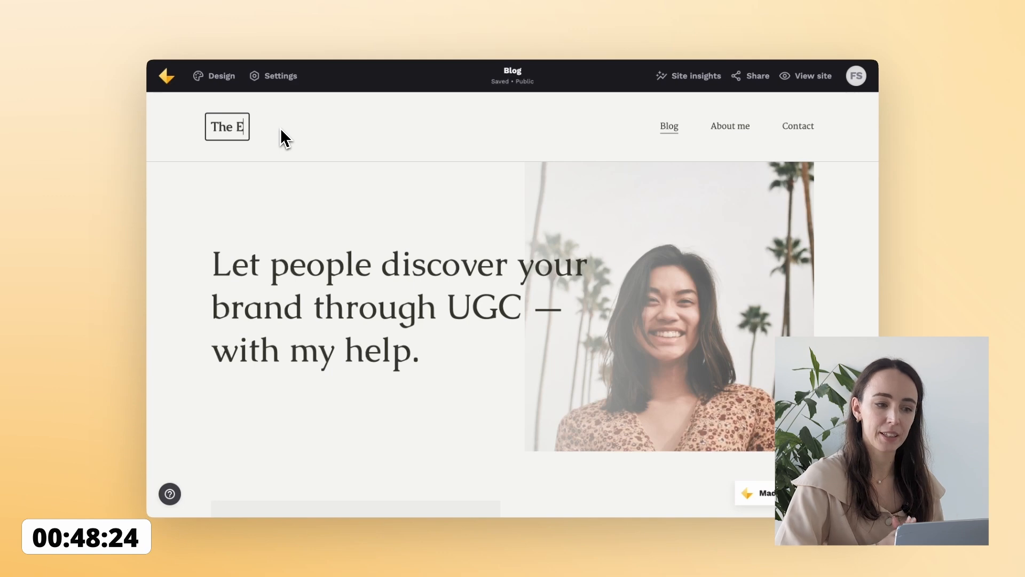
{"action": "type", "text": "spresso Stroll"}
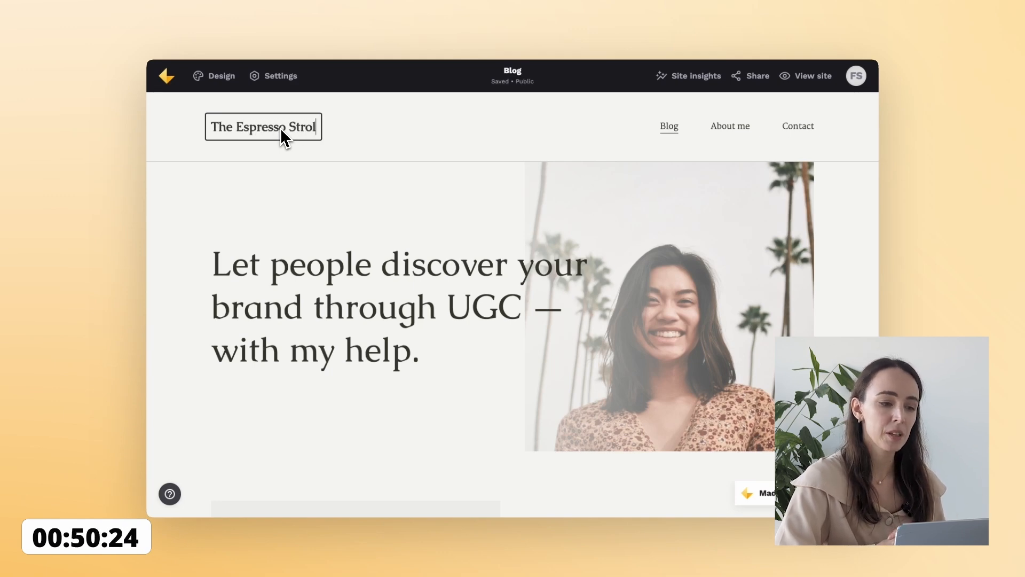
{"action": "key", "text": "Return"}
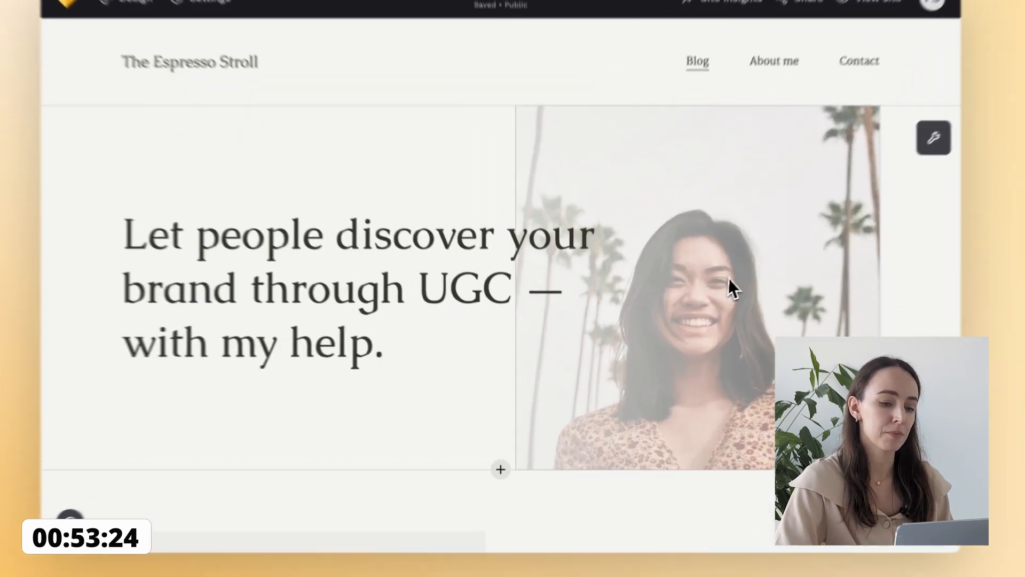
Step: Replace the hero image with the uploaded street photo of the woman in a black leather jacket, keeping the default crop
{"action": "left_click", "coordinate": [730, 282]}
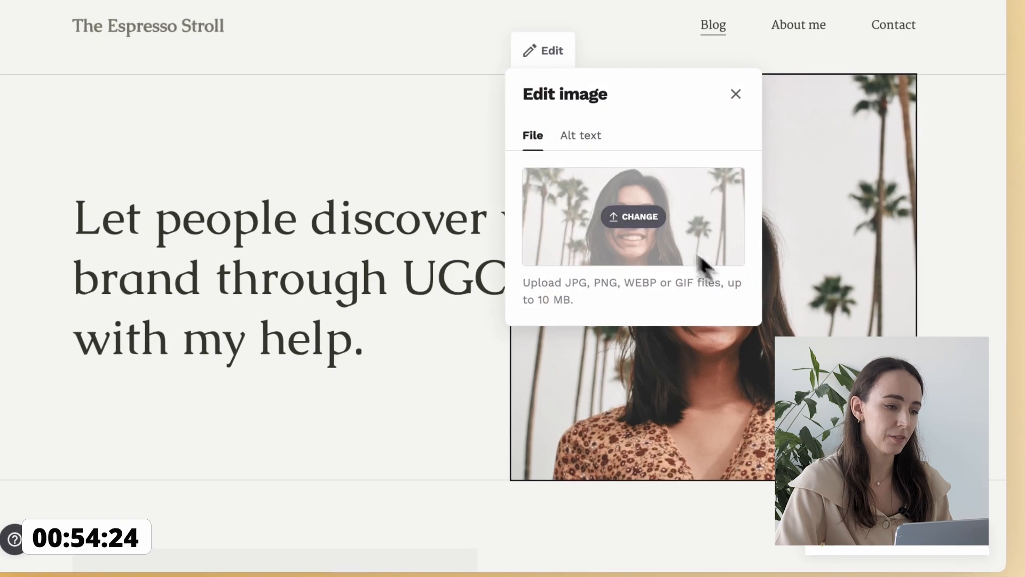
{"action": "left_click", "coordinate": [630, 216]}
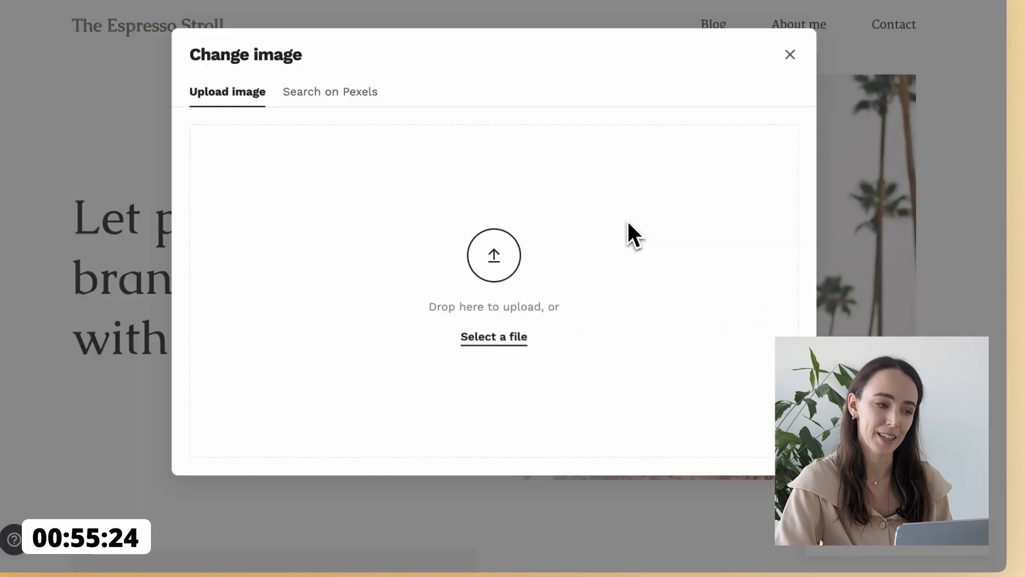
{"action": "left_click", "coordinate": [488, 259]}
{"action": "double_click", "coordinate": [407, 282]}
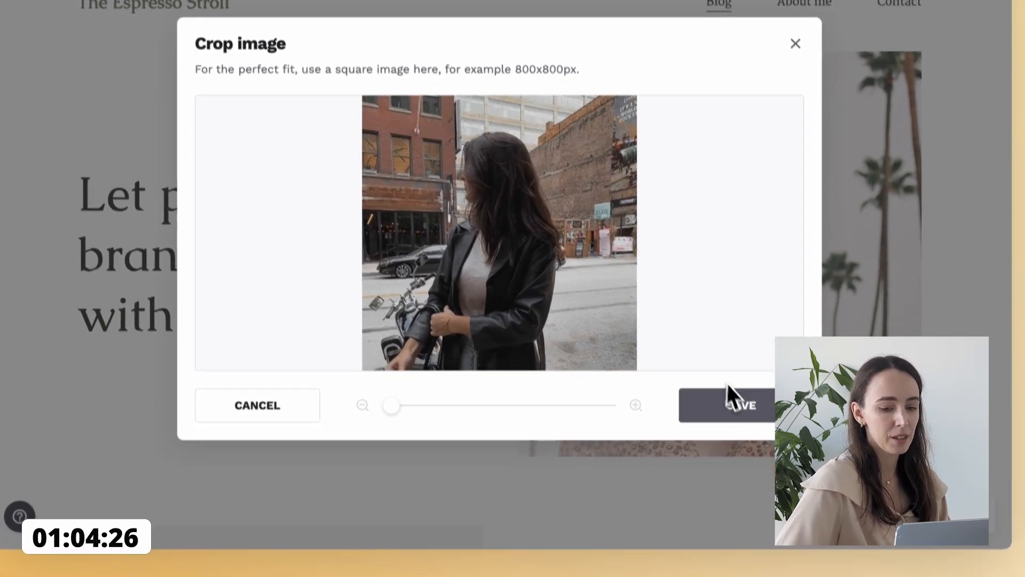
{"action": "left_click", "coordinate": [730, 405]}
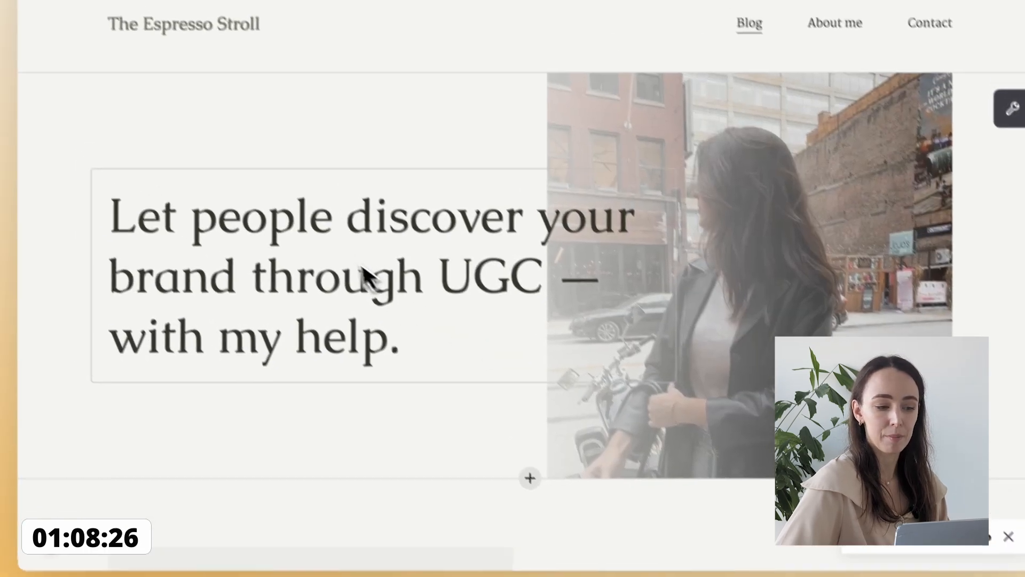
Step: Replace the hero heading with "Sipping my way through hidden café gems."
{"action": "left_click", "coordinate": [302, 191]}
{"action": "key", "text": "ctrl+a"}
{"action": "type", "text": "Sippin"}
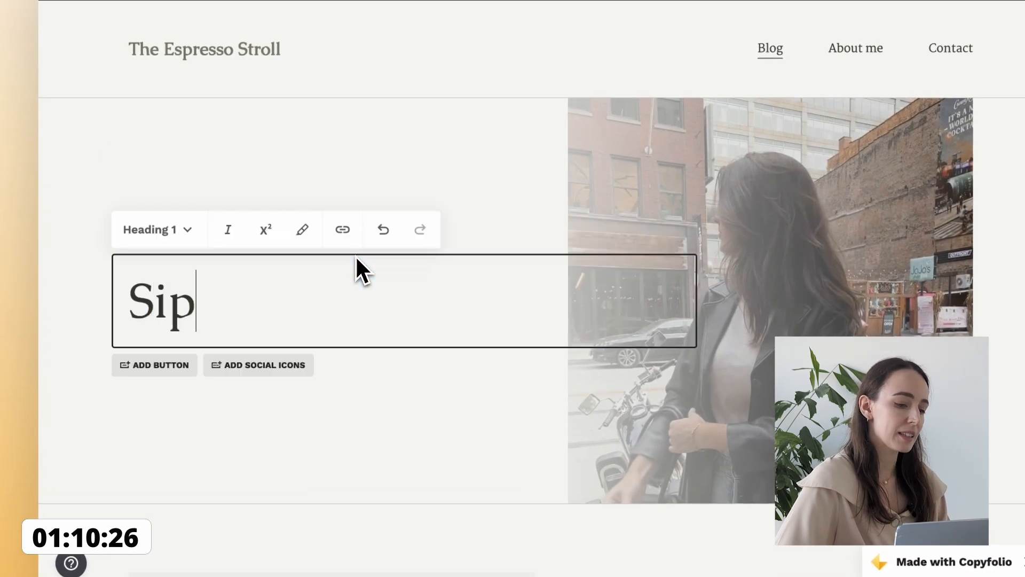
{"action": "type", "text": "g my way throu"}
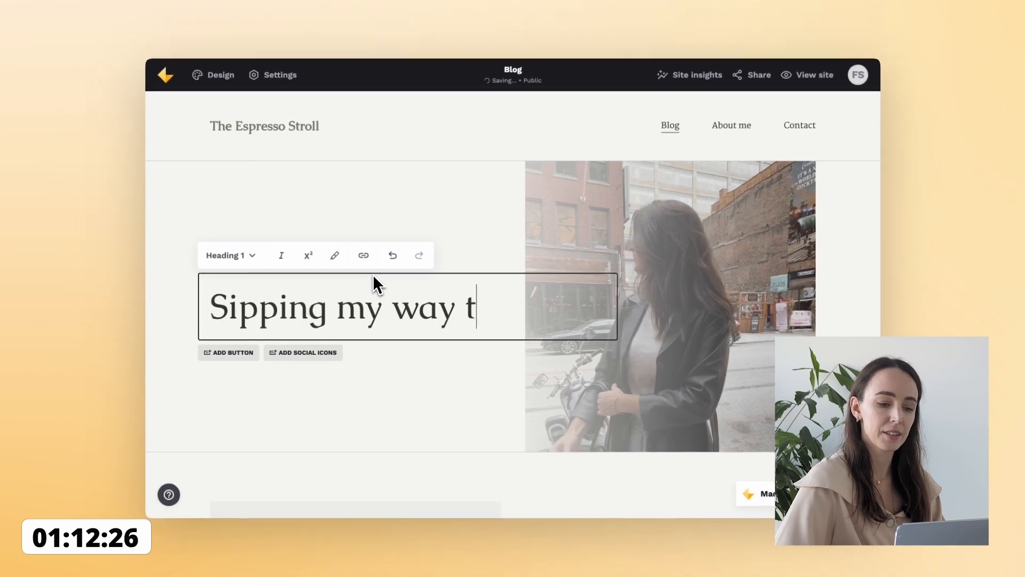
{"action": "type", "text": "gh hidden c"}
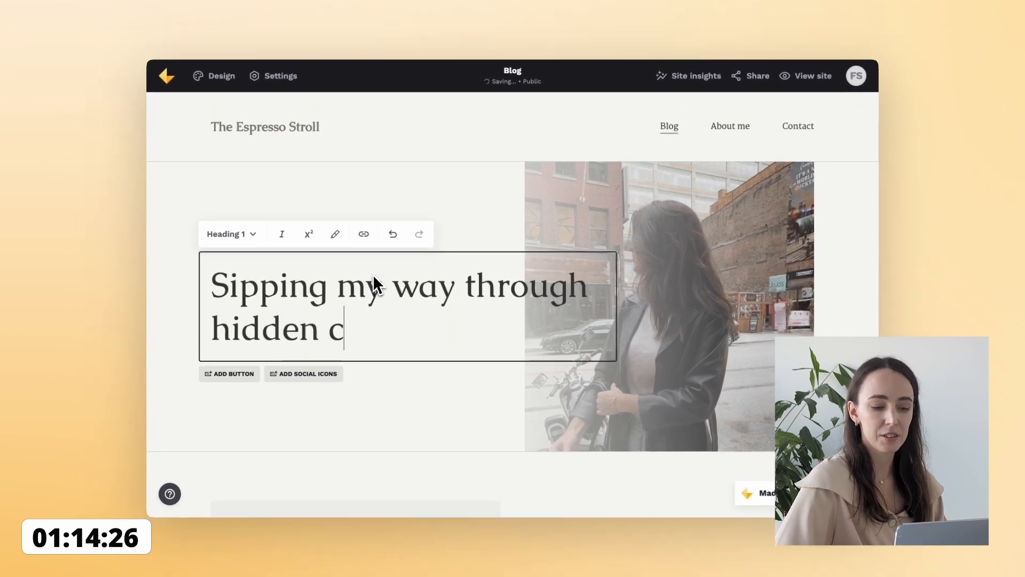
{"action": "type", "text": "afé gems."}
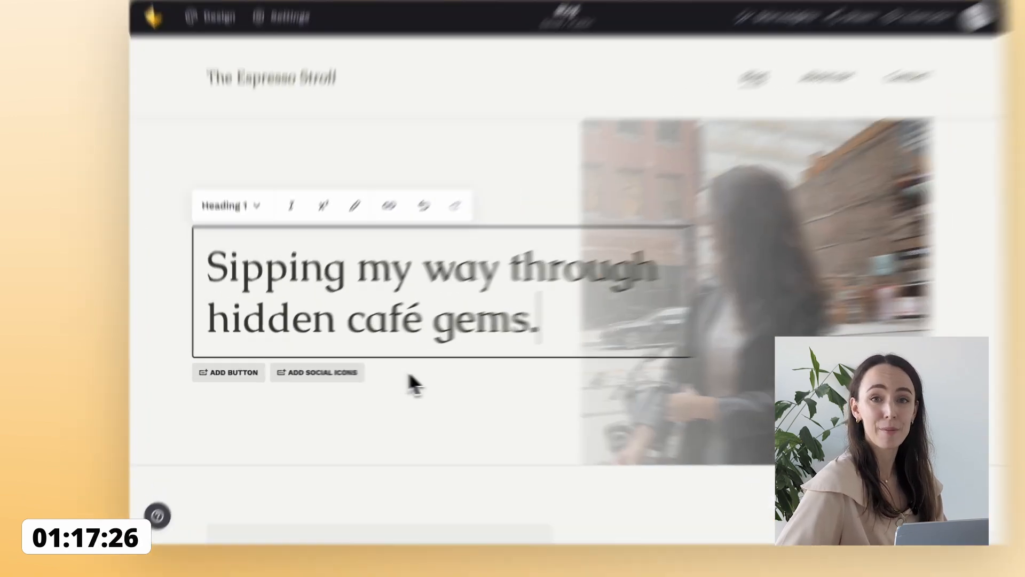
Step: Add a button below the hero heading labelled "Read my blog" that navigates to the Blog page
{"action": "left_click", "coordinate": [381, 380]}
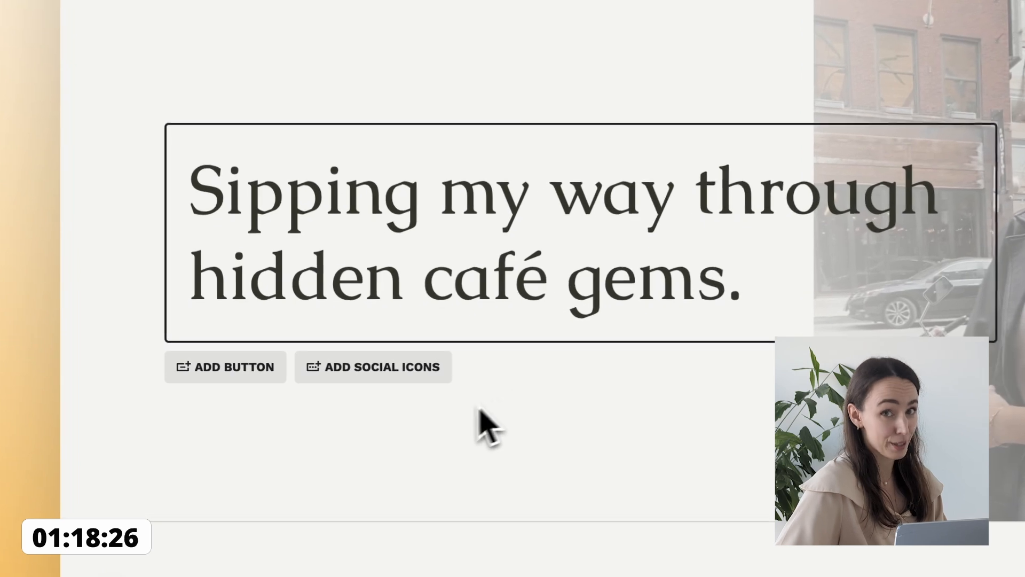
{"action": "left_click", "coordinate": [252, 382]}
{"action": "left_click", "coordinate": [261, 332]}
{"action": "left_click", "coordinate": [261, 332]}
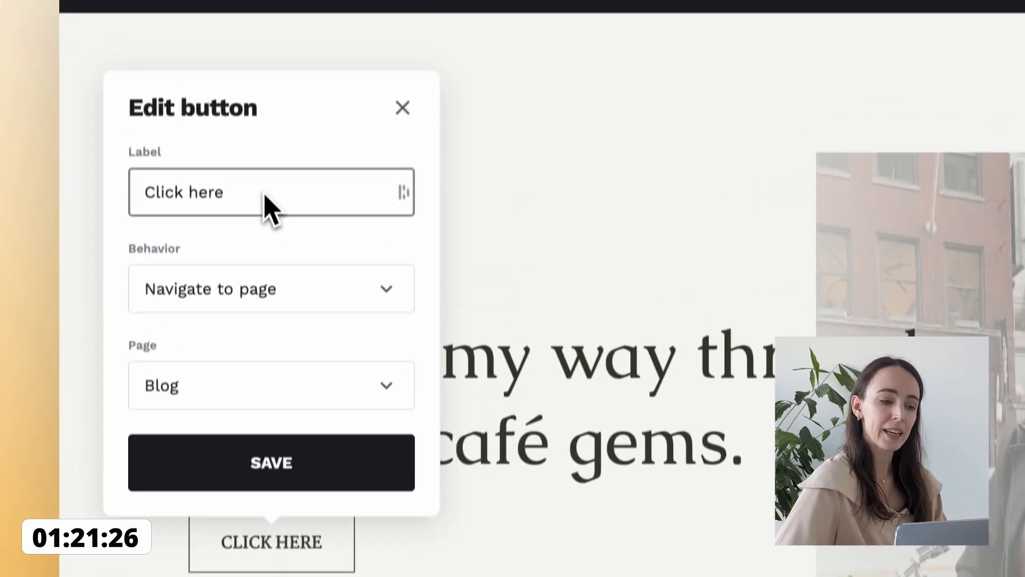
{"action": "triple_click", "coordinate": [266, 24]}
{"action": "type", "text": "Read my blog"}
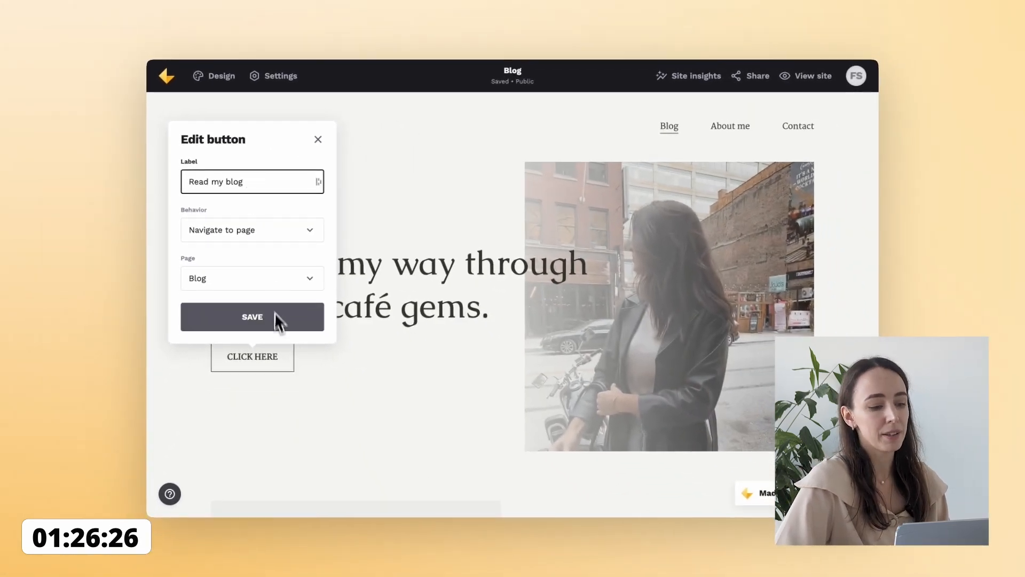
{"action": "left_click", "coordinate": [277, 327]}
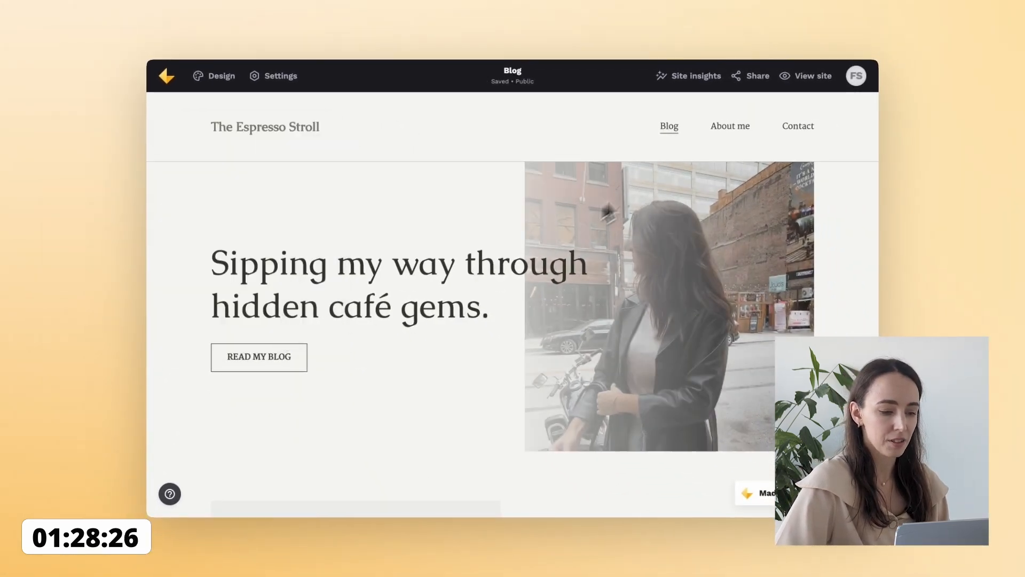
Step: Rename the Blog page to "Home" in the site navigation and delete the Contact page
{"action": "left_click", "coordinate": [691, 131]}
{"action": "left_click", "coordinate": [684, 153]}
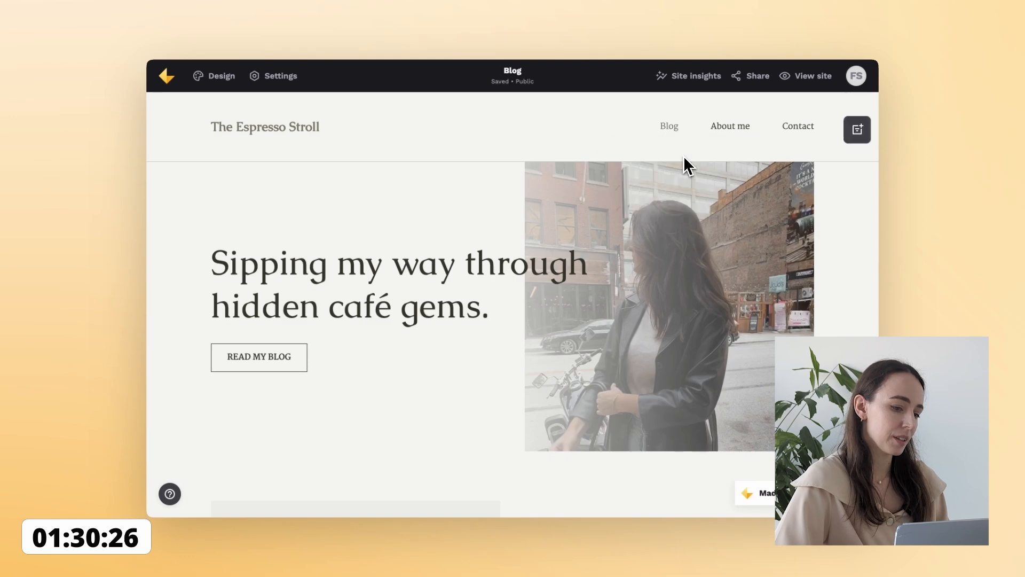
{"action": "type", "text": "Home"}
{"action": "key", "text": "Return"}
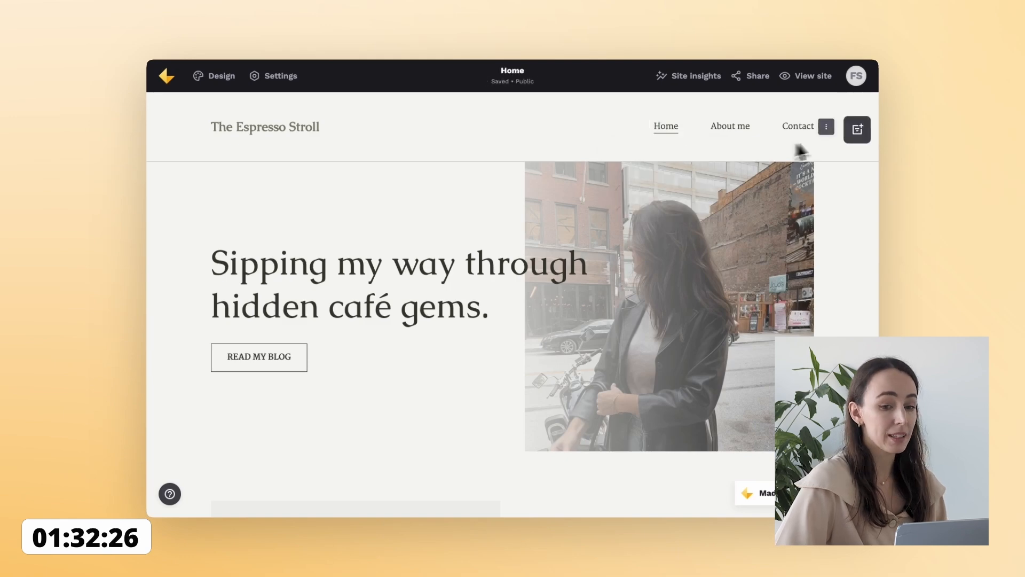
{"action": "left_click", "coordinate": [796, 227]}
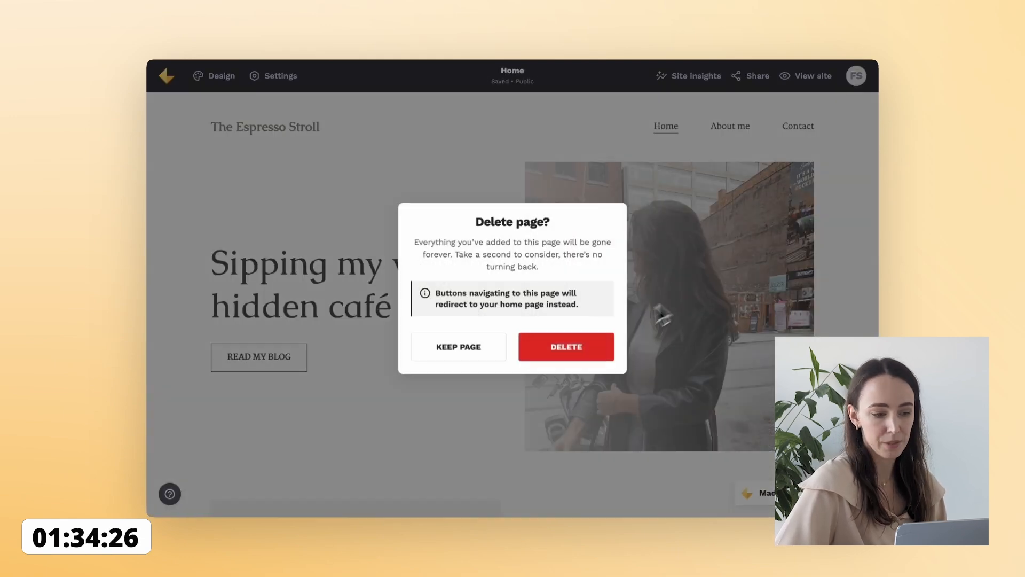
{"action": "left_click", "coordinate": [579, 349]}
Step: Delete the blog post section below the hero on the Home page
{"action": "scroll", "coordinate": [478, 388], "scroll_direction": "down", "scroll_amount": 6}
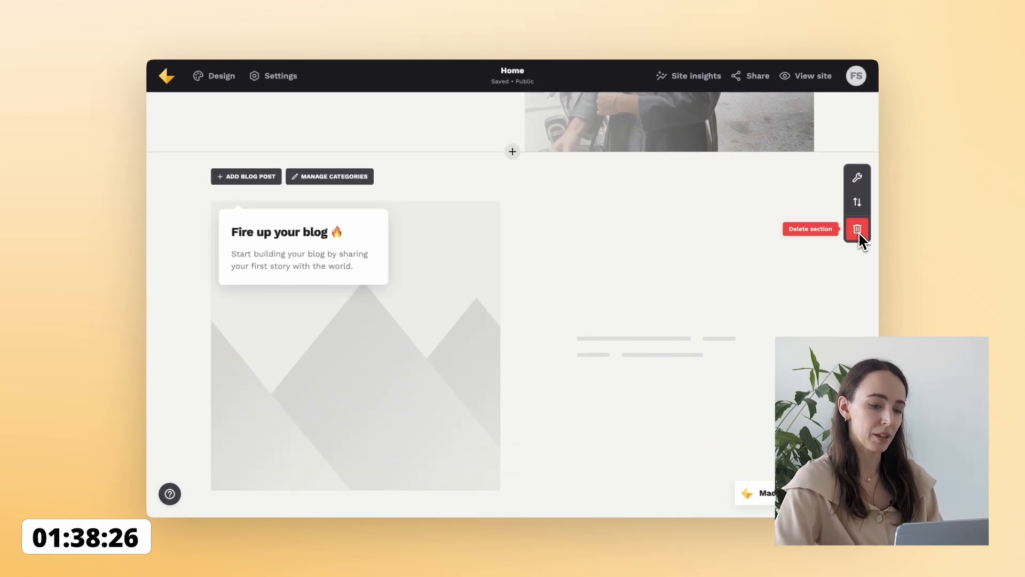
{"action": "left_click", "coordinate": [860, 235]}
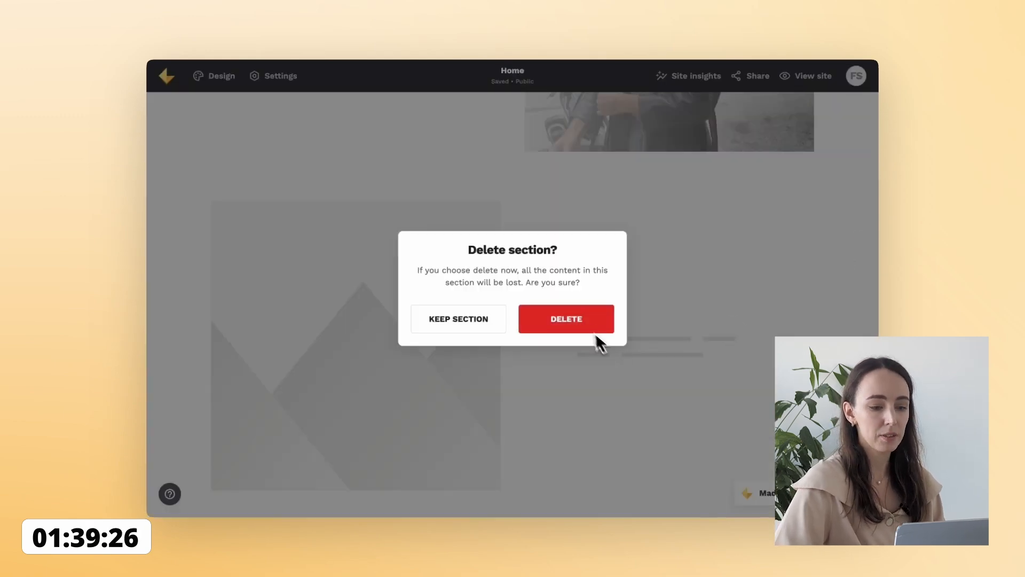
{"action": "left_click", "coordinate": [581, 320]}
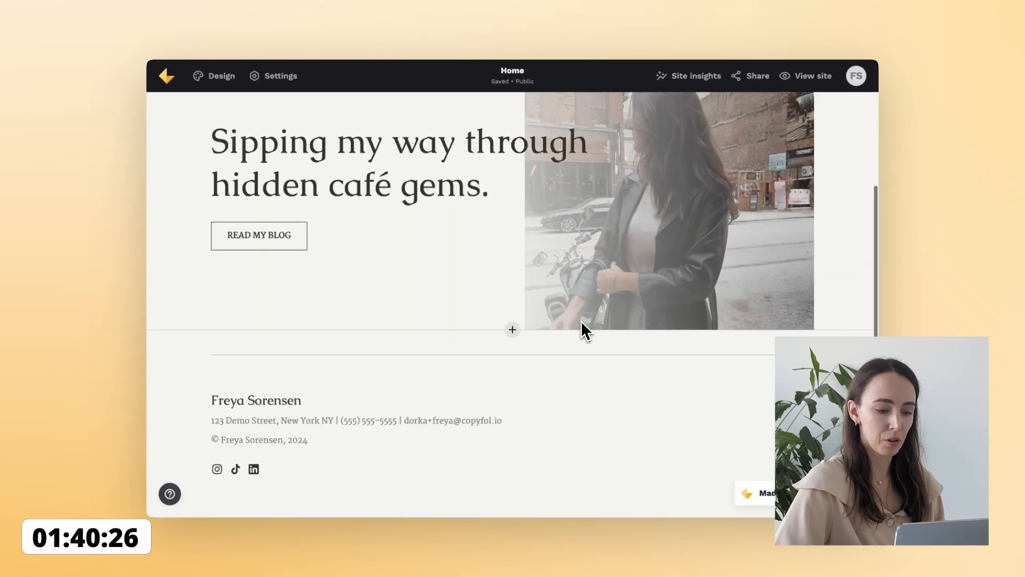
Step: Add a new blank page to the site
{"action": "scroll", "coordinate": [581, 320], "scroll_direction": "up", "scroll_amount": 3}
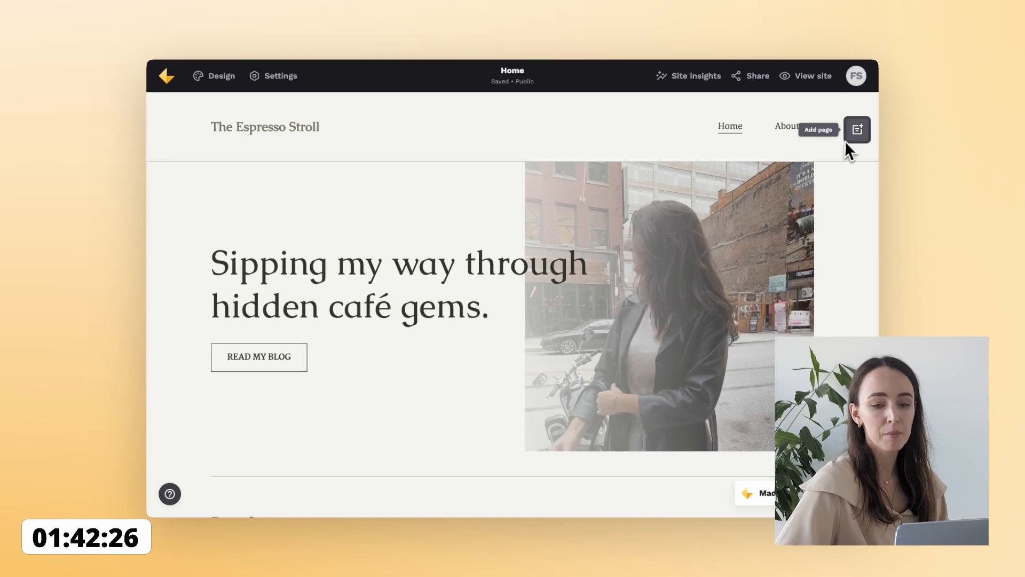
{"action": "left_click", "coordinate": [849, 138]}
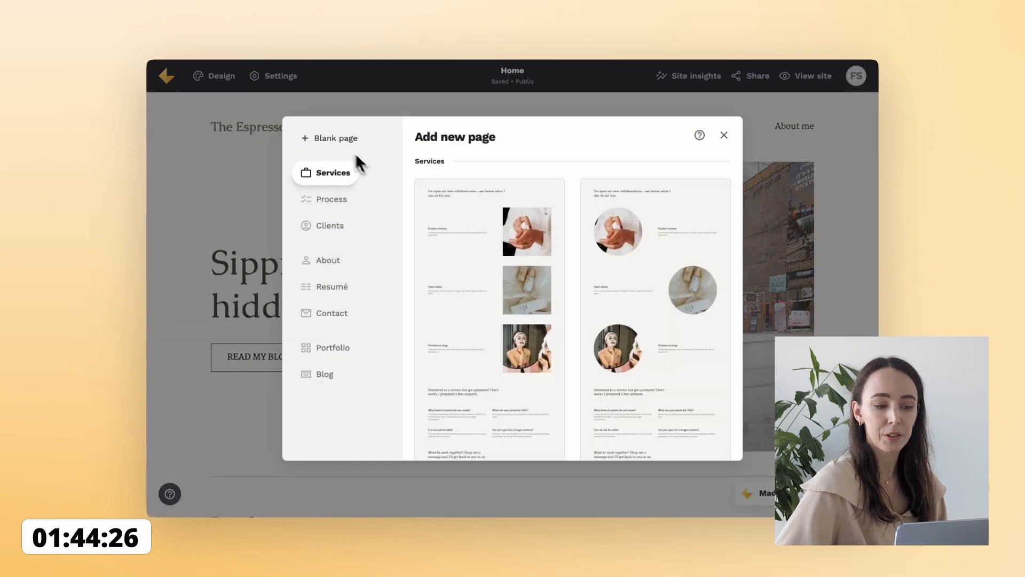
{"action": "left_click", "coordinate": [338, 140]}
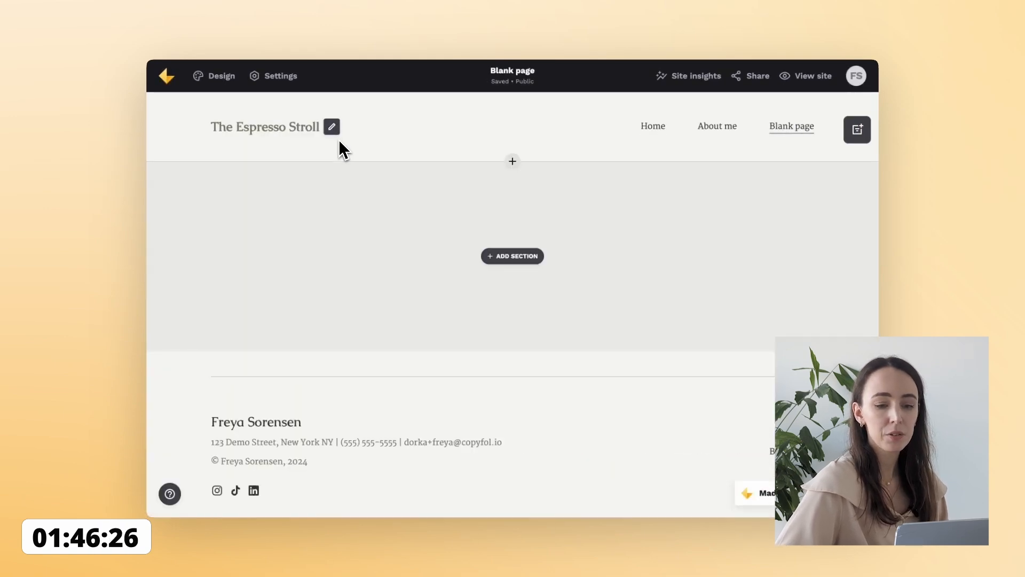
Step: Insert a List layout blog section on the blank page
{"action": "left_click", "coordinate": [500, 253]}
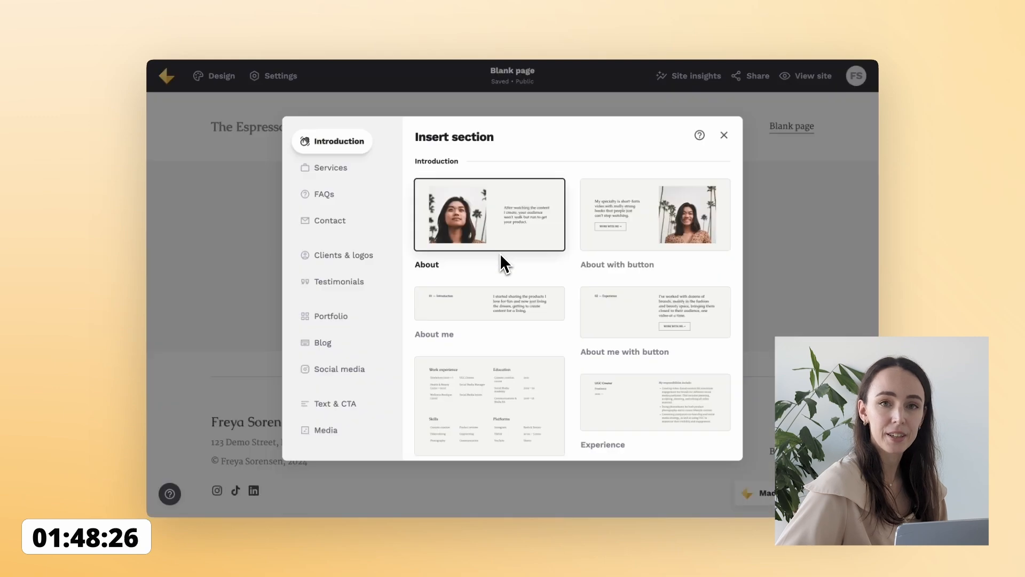
{"action": "left_click", "coordinate": [311, 345]}
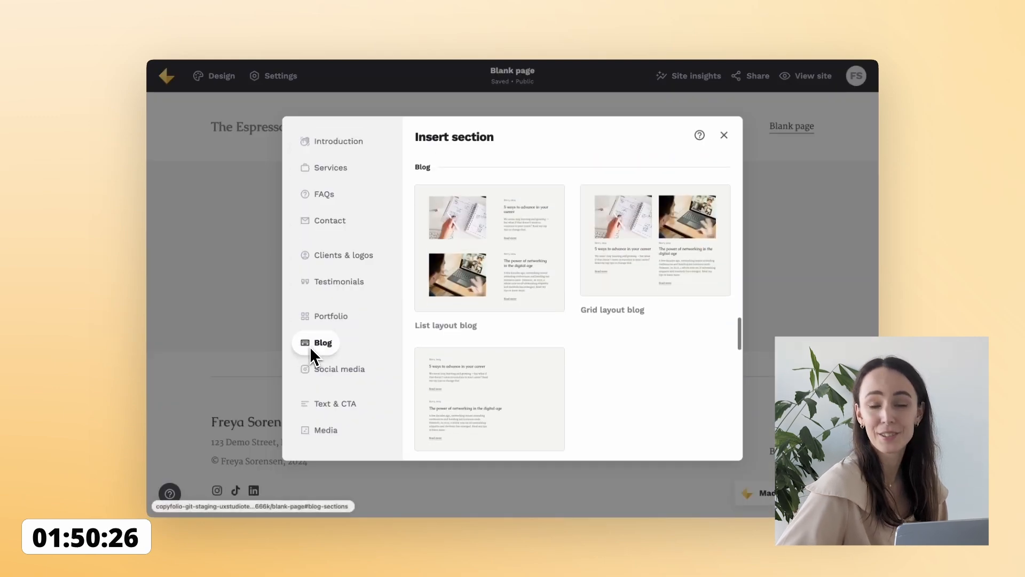
{"action": "left_click", "coordinate": [472, 259]}
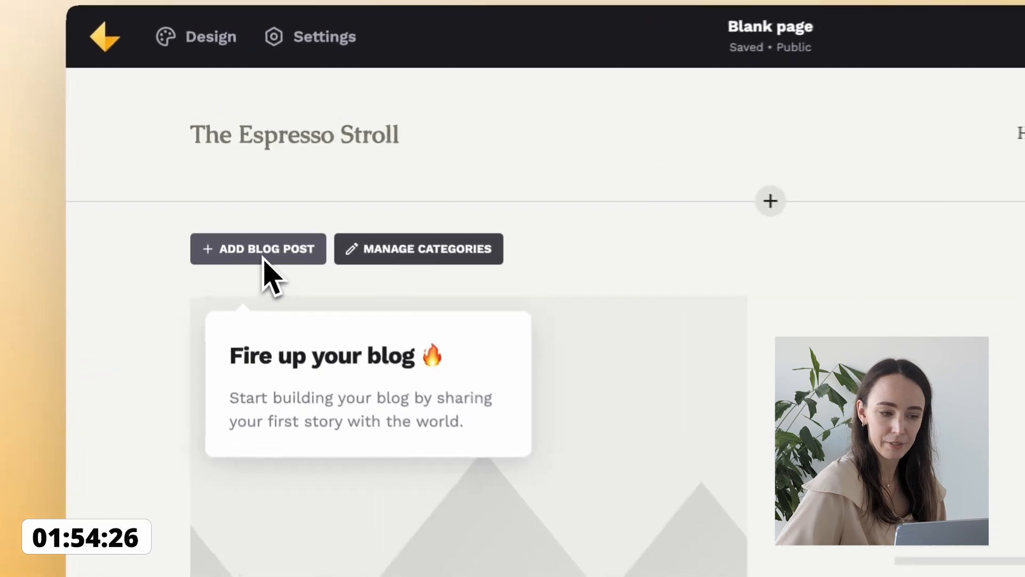
Step: Add three draft blog posts to the new blog section
{"action": "left_click", "coordinate": [250, 191]}
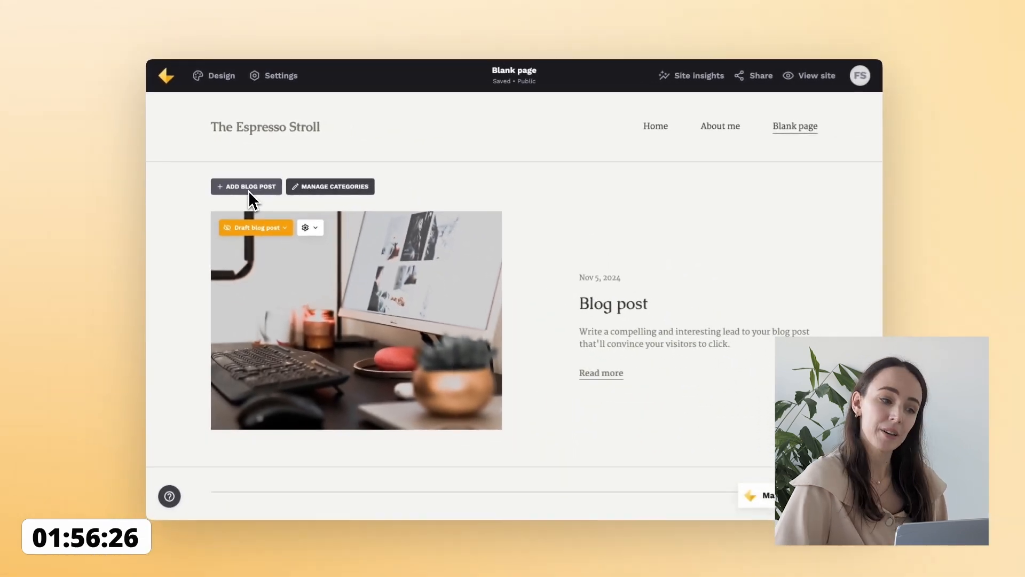
{"action": "left_click", "coordinate": [260, 241]}
{"action": "left_click", "coordinate": [248, 187]}
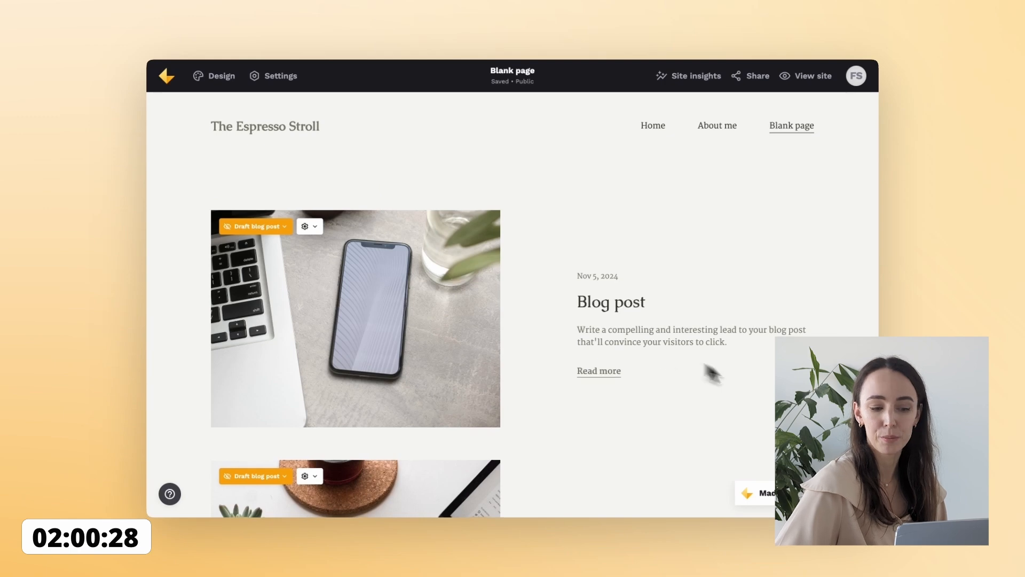
Step: Title the last blog post "Café Kaffe & Klem in Aarhus: The Best Specialty in Denmark?"
{"action": "scroll", "coordinate": [755, 390], "scroll_direction": "down", "scroll_amount": 8}
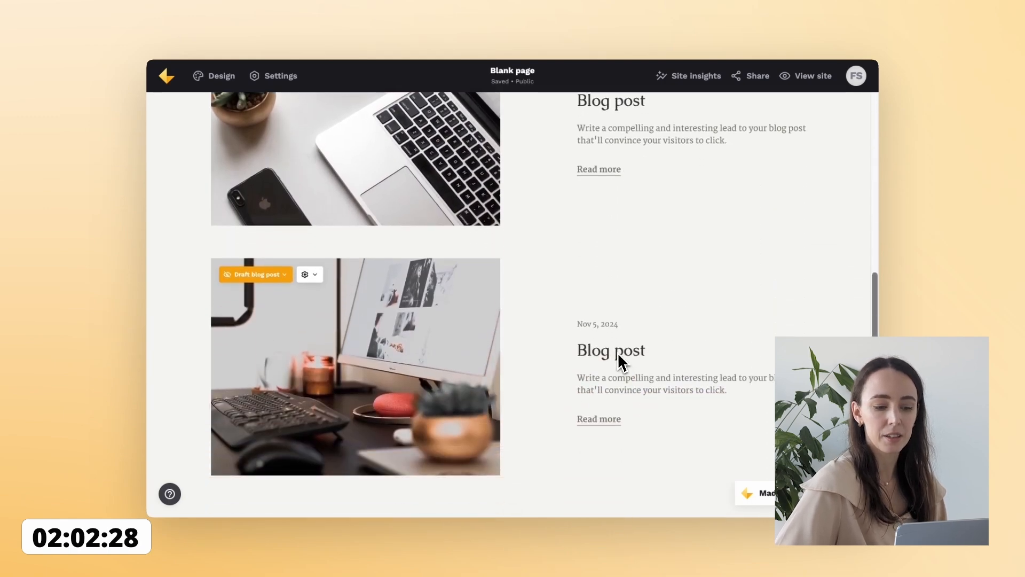
{"action": "left_click", "coordinate": [619, 353]}
{"action": "key", "text": "ctrl+a"}
{"action": "key", "text": "ctrl+v"}
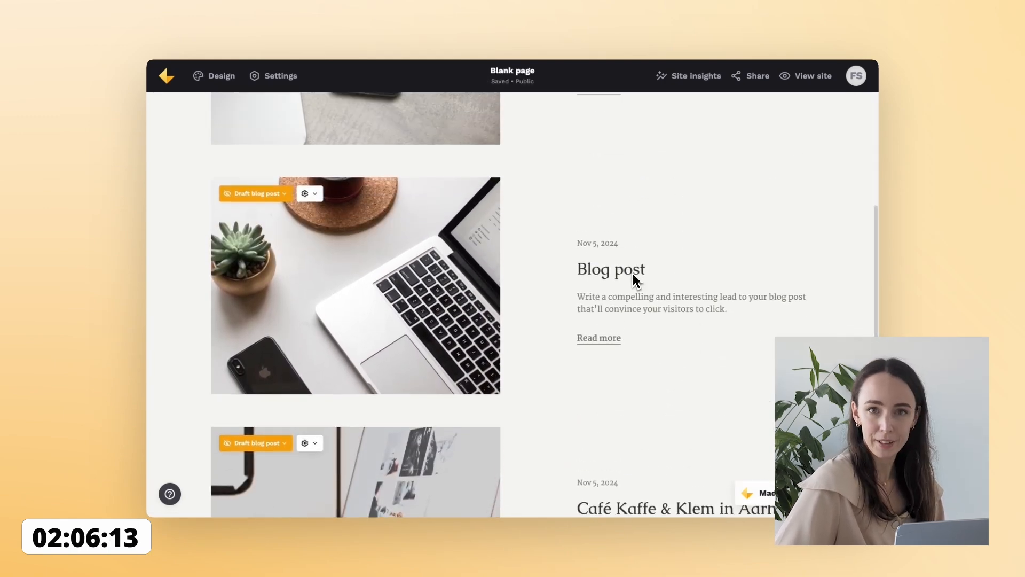
Step: Title the middle blog post "Copenhagen’s Café Blomst: An Escape with Coffee Bliss", dropping the word "Botanical"
{"action": "double_click", "coordinate": [633, 272]}
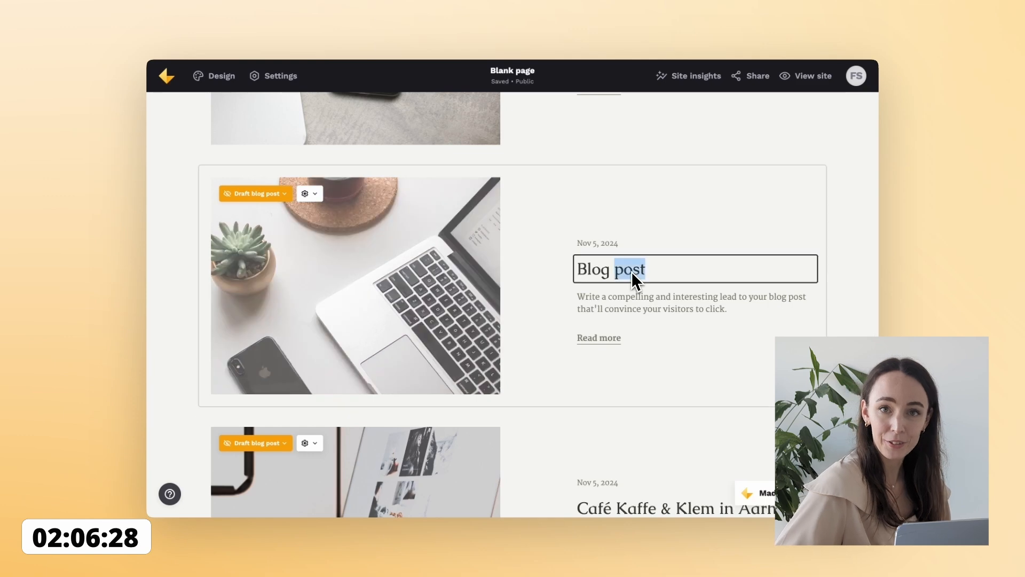
{"action": "key", "text": "ctrl+a"}
{"action": "type", "text": "Copenhagen’s Café Blomst: A Botanical Escape with Coffee Bliss"}
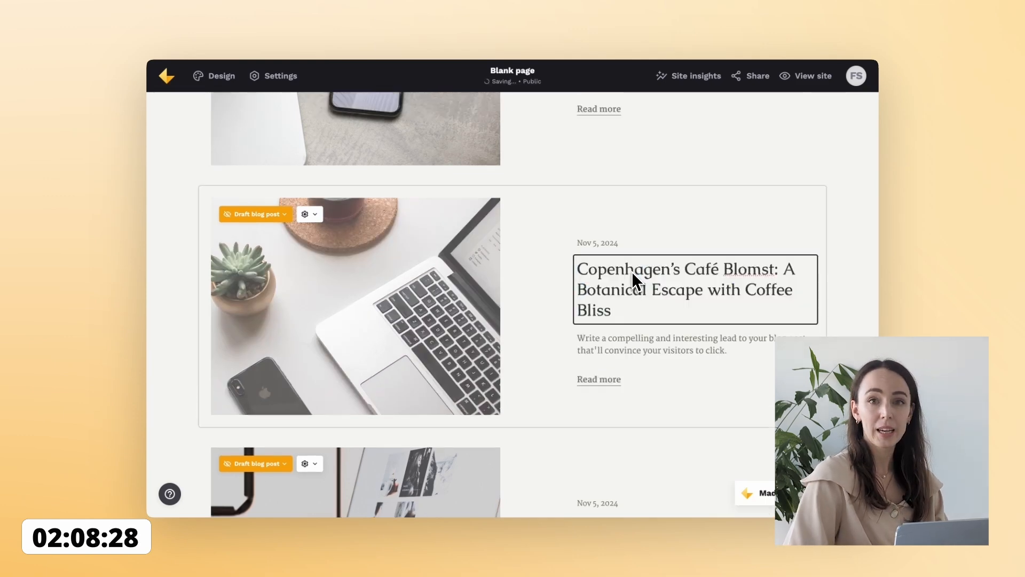
{"action": "double_click", "coordinate": [631, 287]}
{"action": "key", "text": "BackSpace"}
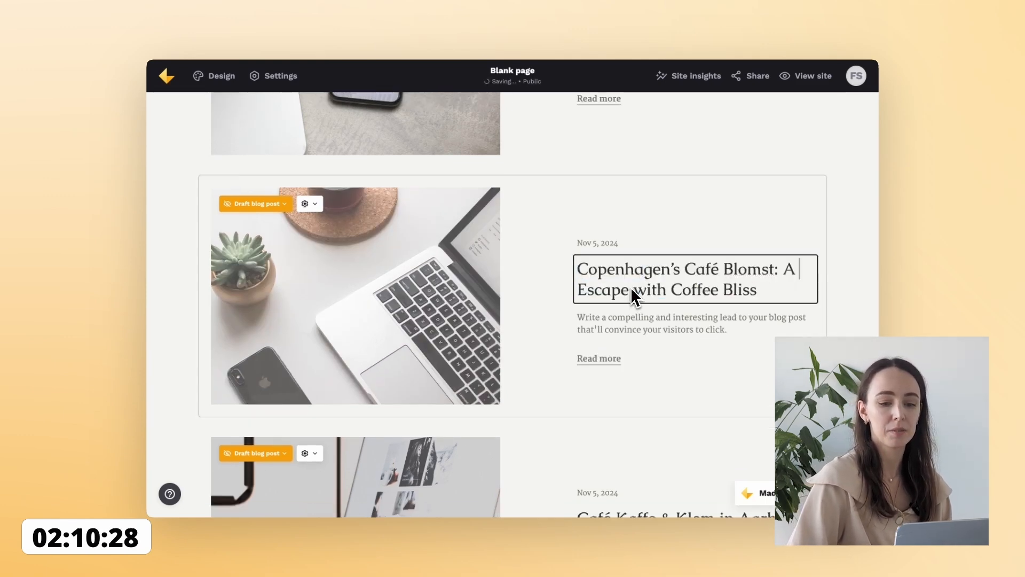
Step: Title the first blog post "Café Nord: Stockholm’s Specialty Coffee Gem"
{"action": "scroll", "coordinate": [713, 341], "scroll_direction": "up", "scroll_amount": 5}
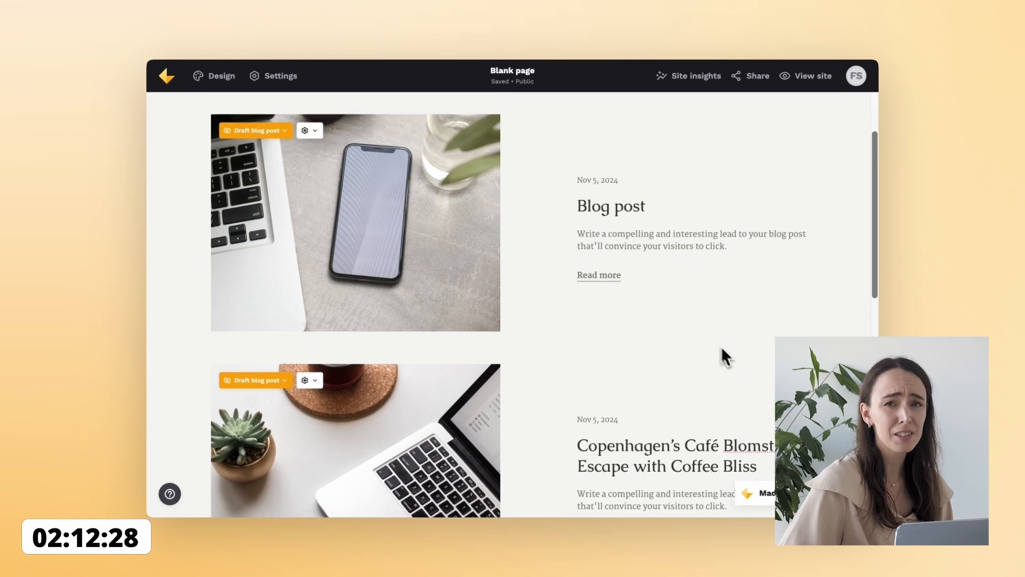
{"action": "left_click", "coordinate": [636, 207]}
{"action": "key", "text": "ctrl+a"}
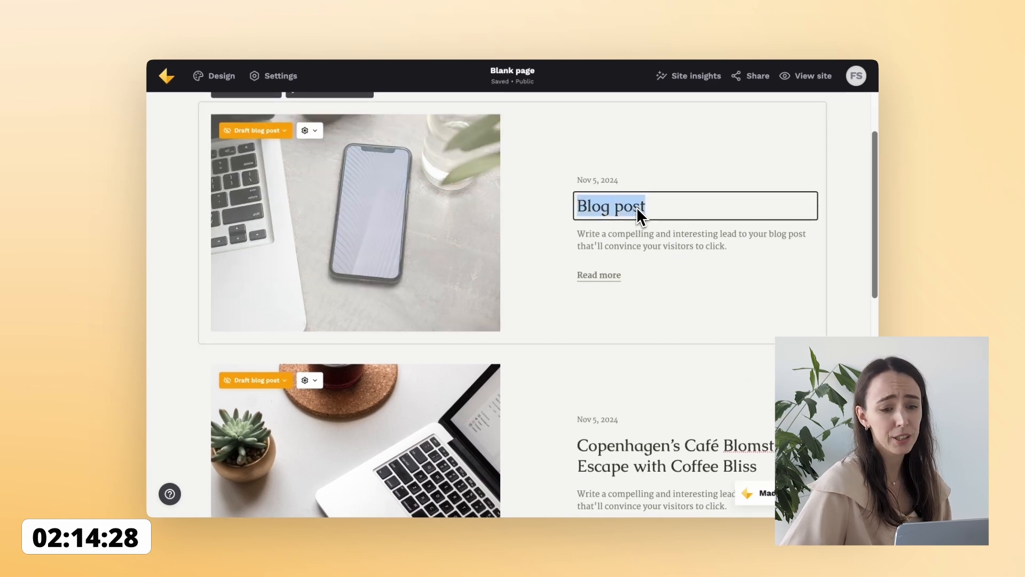
{"action": "type", "text": "Café Nord: Stockholm’s Specialty Coffee Gem"}
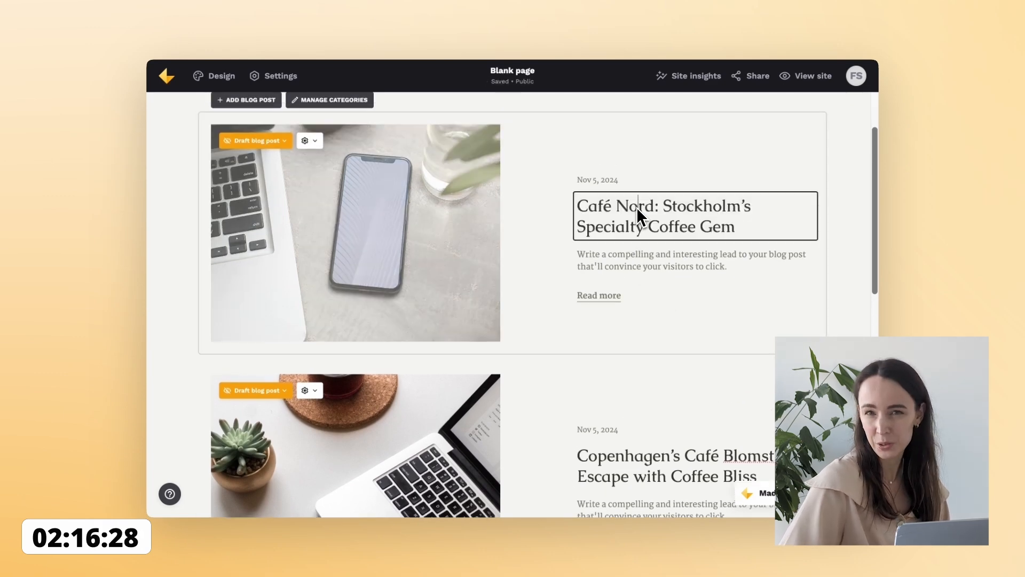
{"action": "left_click", "coordinate": [755, 177]}
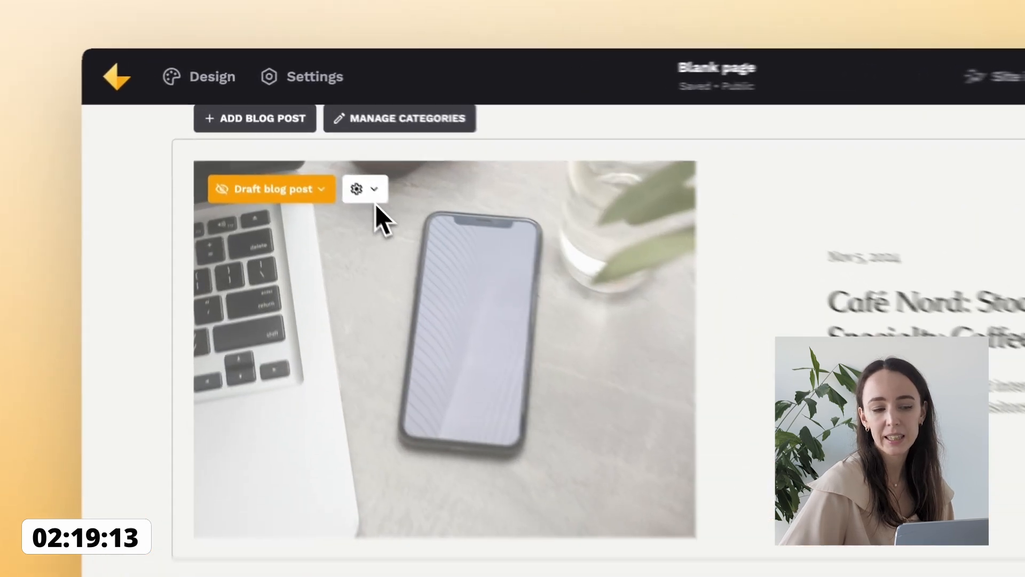
Step: Upload a café interior photo as the Café Nord post's thumbnail, zoomed fully out and shifted up to include the marble tables
{"action": "left_click", "coordinate": [311, 142]}
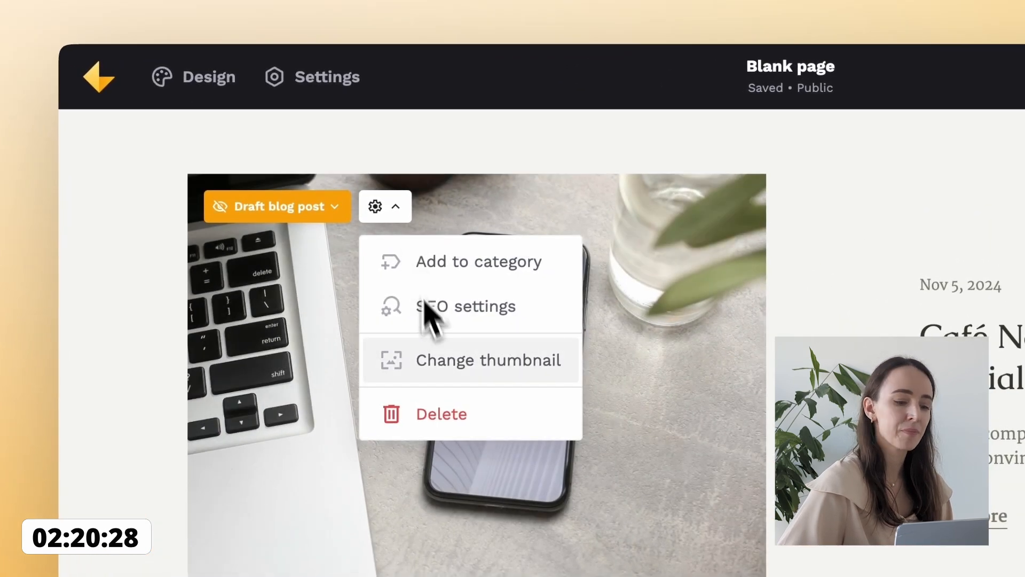
{"action": "left_click", "coordinate": [446, 363]}
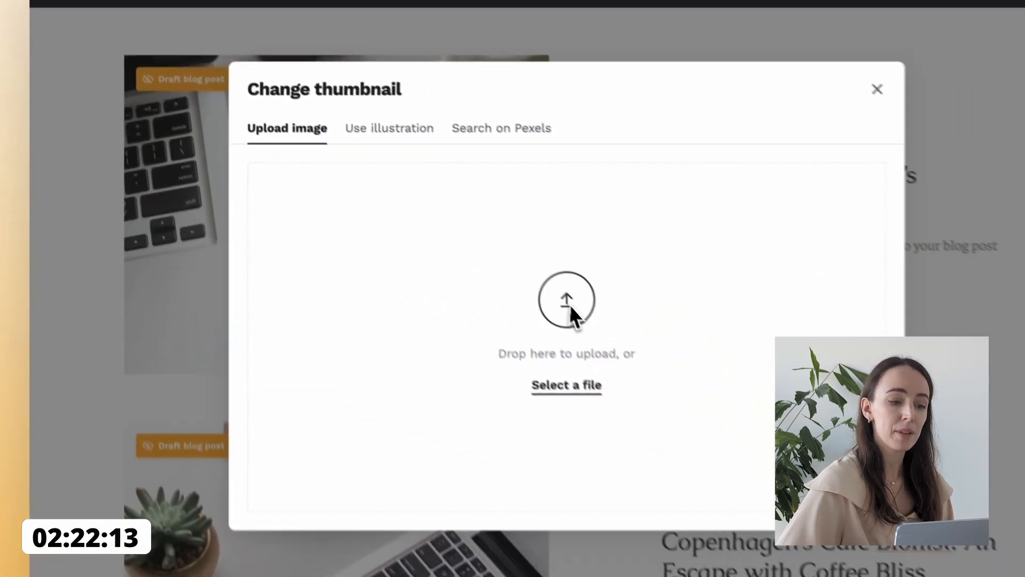
{"action": "left_click", "coordinate": [570, 307]}
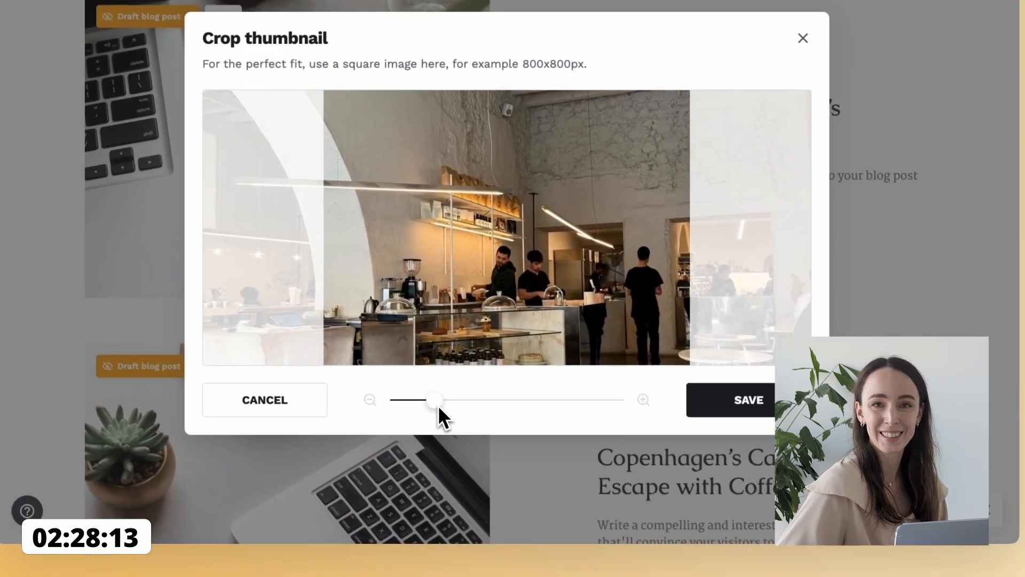
{"action": "left_click_drag", "start_coordinate": [465, 446], "coordinate": [409, 447]}
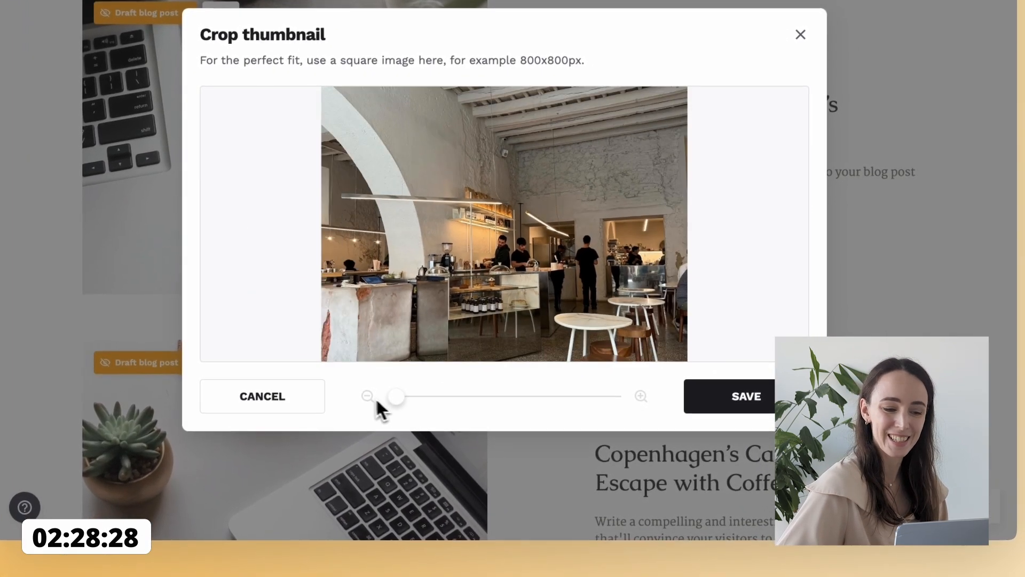
{"action": "left_click_drag", "start_coordinate": [549, 347], "coordinate": [550, 281]}
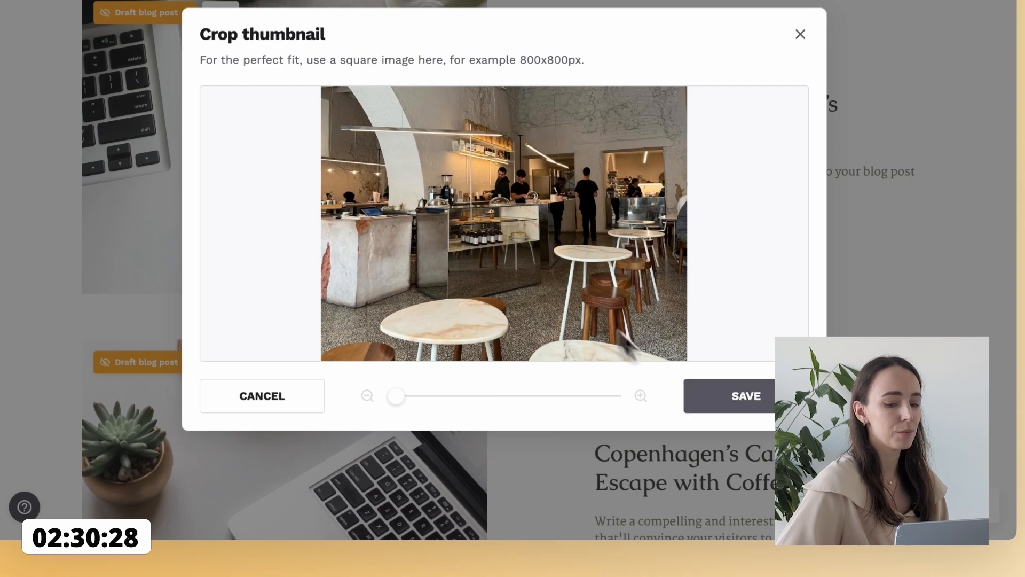
{"action": "left_click", "coordinate": [716, 393]}
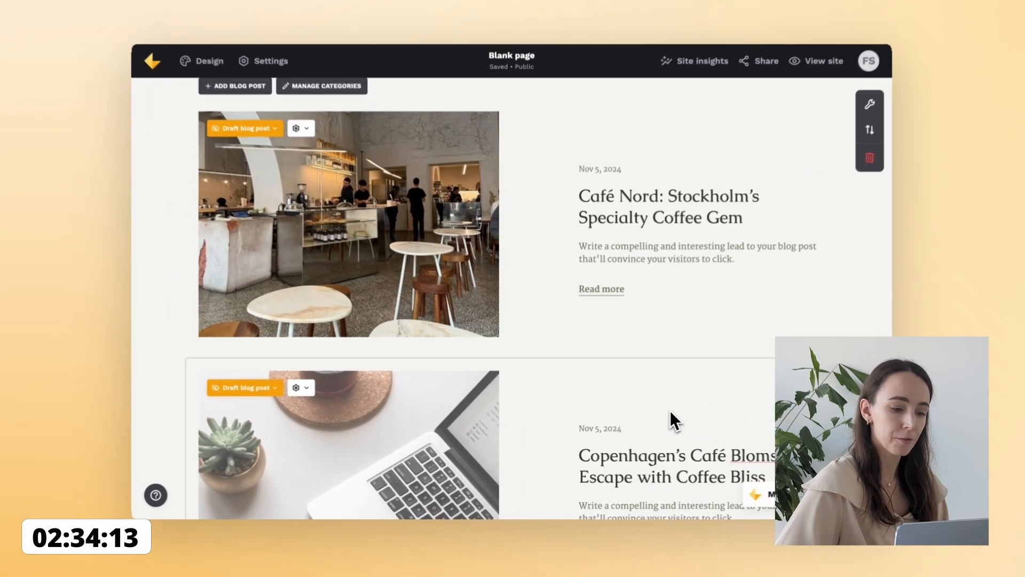
Step: Upload cafe-02.jpeg as the Copenhagen post's thumbnail and save it with the crop zoomed fully out
{"action": "scroll", "coordinate": [671, 410], "scroll_direction": "down", "scroll_amount": 5}
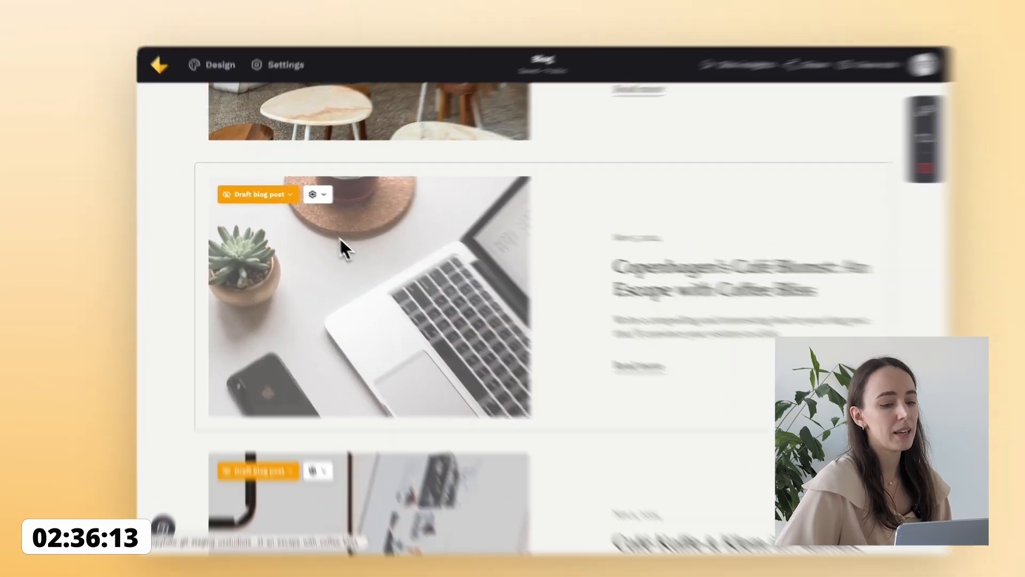
{"action": "left_click", "coordinate": [311, 218]}
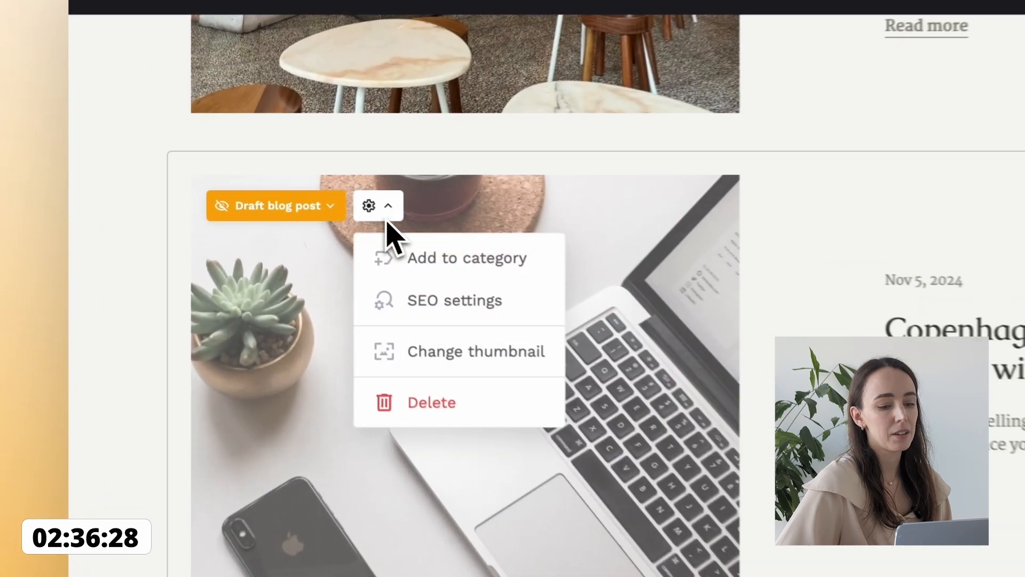
{"action": "left_click", "coordinate": [440, 359]}
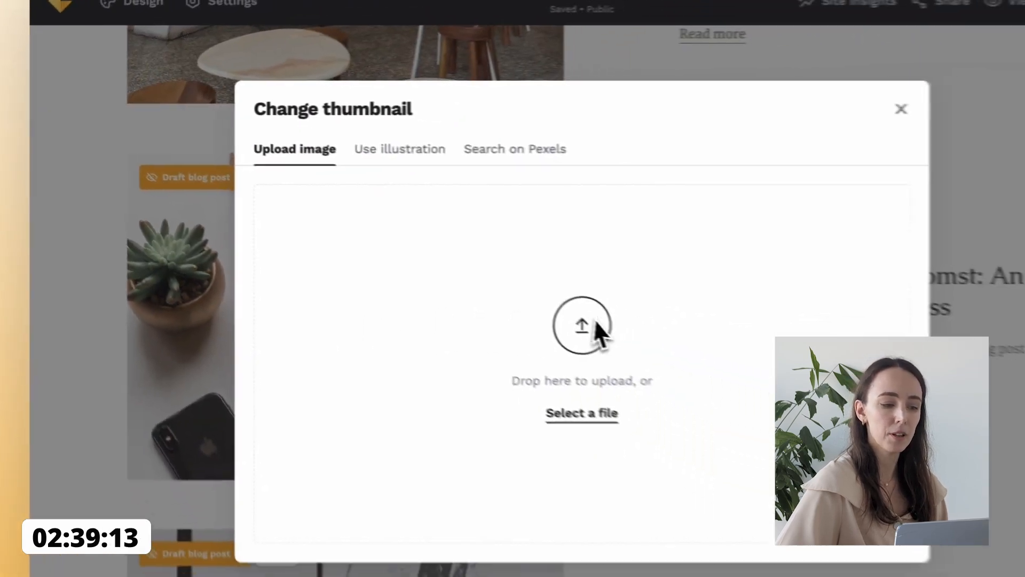
{"action": "left_click", "coordinate": [596, 324]}
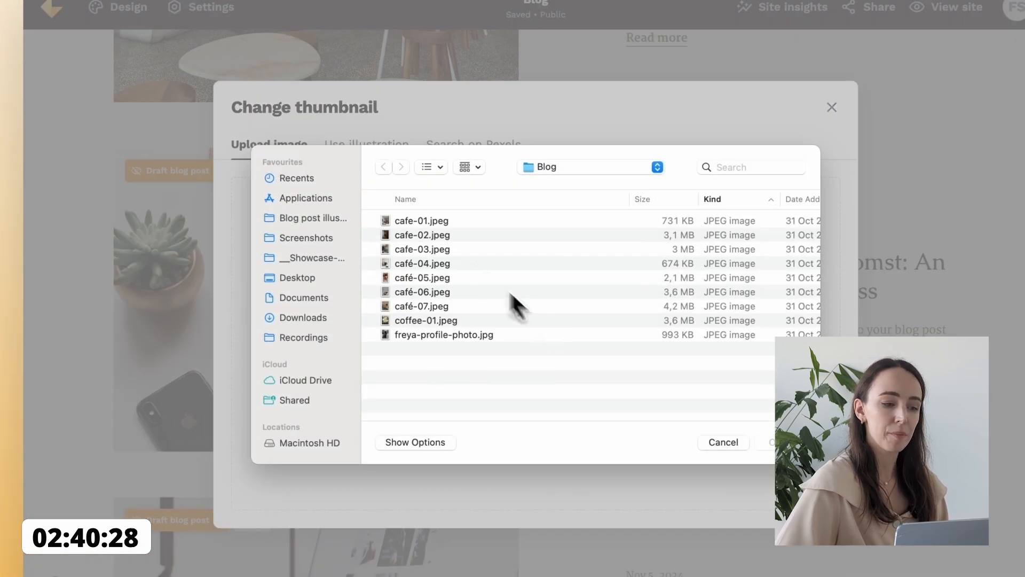
{"action": "double_click", "coordinate": [444, 239]}
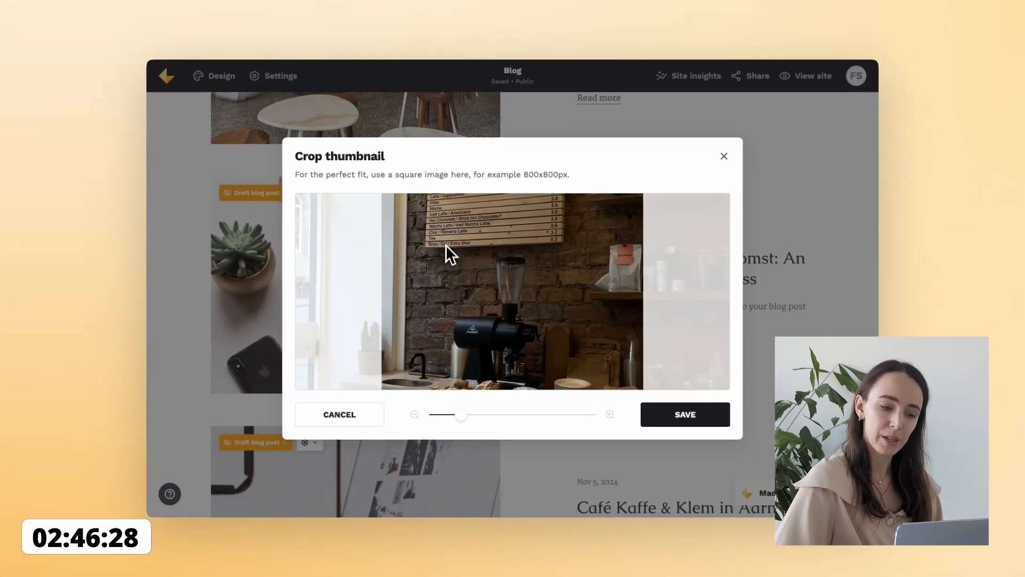
{"action": "left_click_drag", "start_coordinate": [466, 417], "coordinate": [423, 417]}
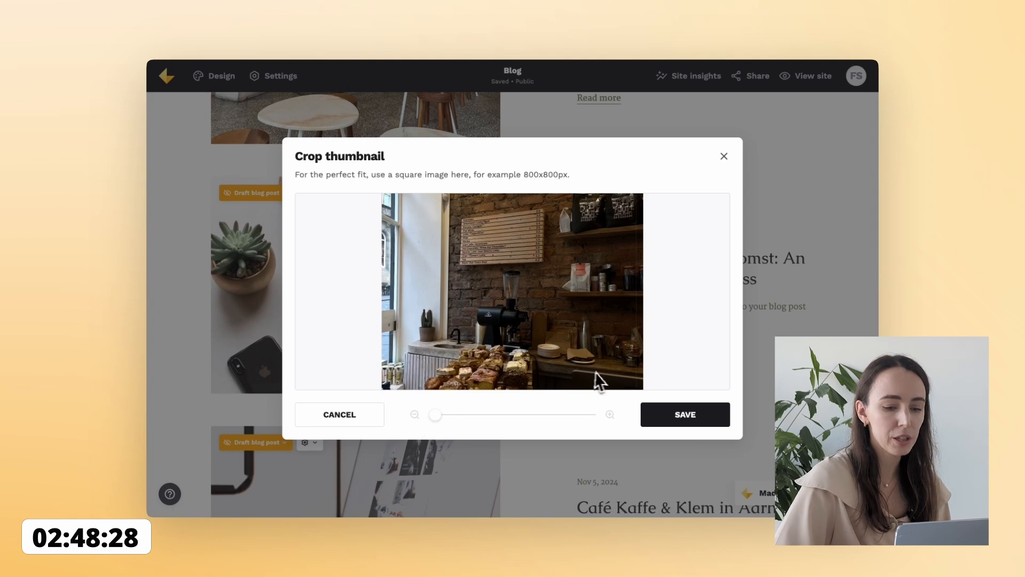
{"action": "left_click", "coordinate": [670, 418]}
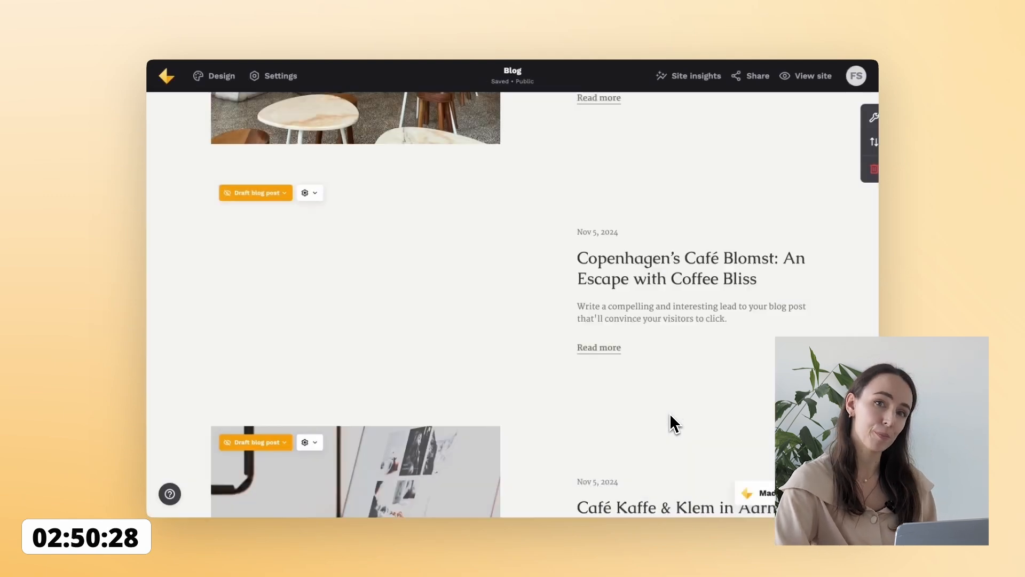
Step: Upload cafe-03.jpeg as the Aarhus post's thumbnail and save it with the crop zoomed fully out to show the seating area
{"action": "scroll", "coordinate": [670, 416], "scroll_direction": "down", "scroll_amount": 4}
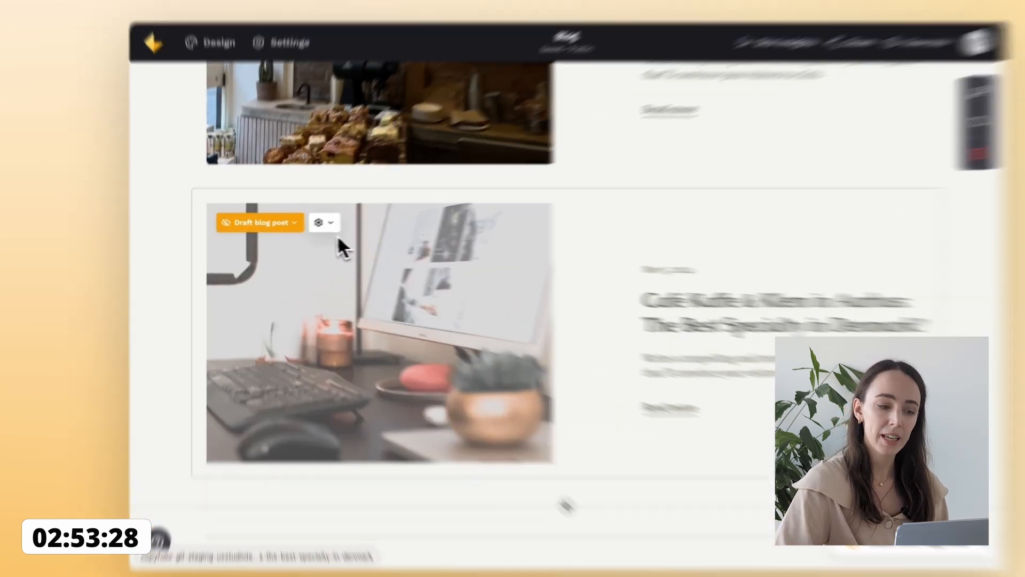
{"action": "left_click", "coordinate": [313, 227]}
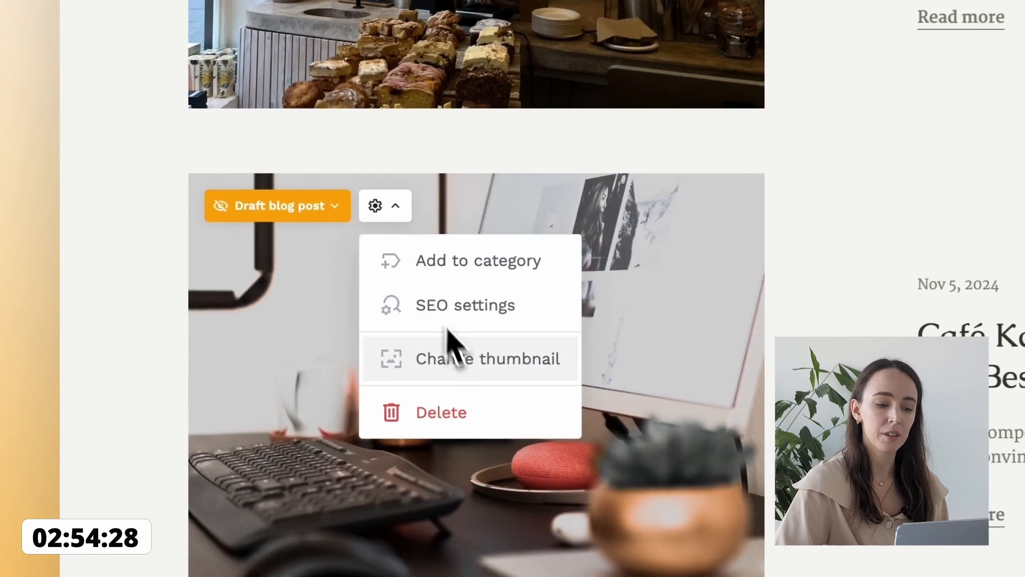
{"action": "left_click", "coordinate": [454, 354]}
{"action": "left_click", "coordinate": [546, 267]}
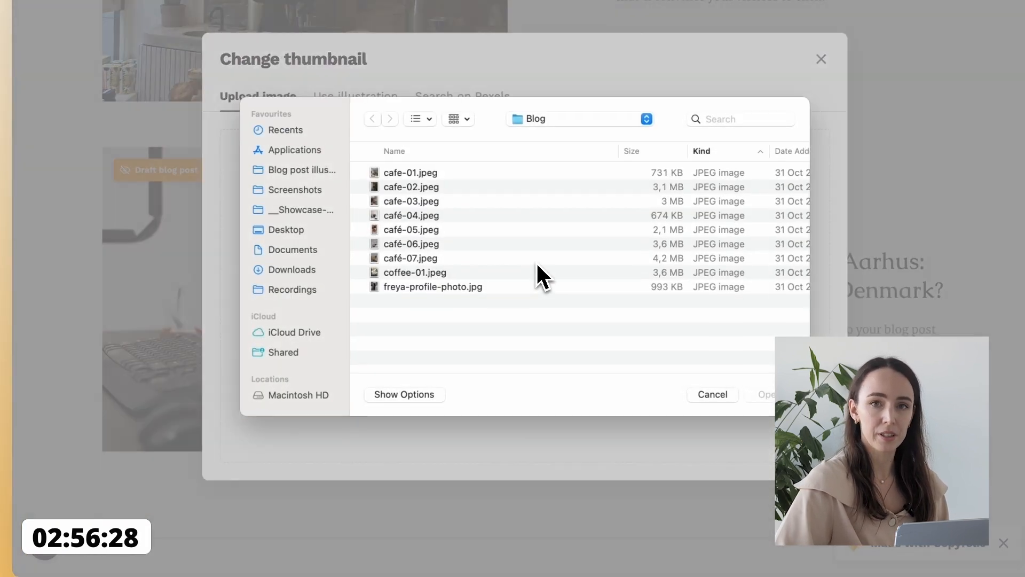
{"action": "double_click", "coordinate": [422, 203]}
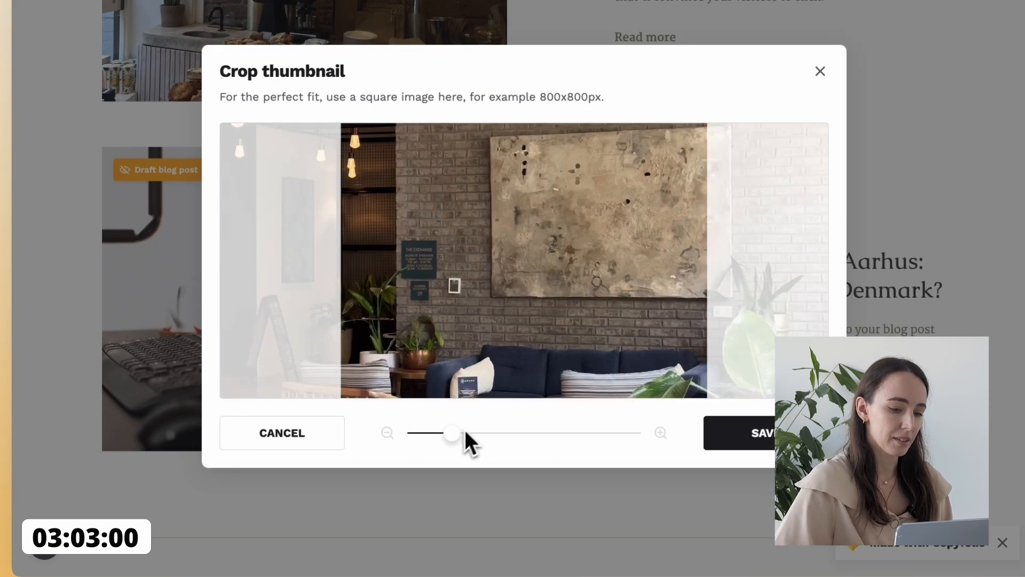
{"action": "left_click_drag", "start_coordinate": [468, 384], "coordinate": [505, 281]}
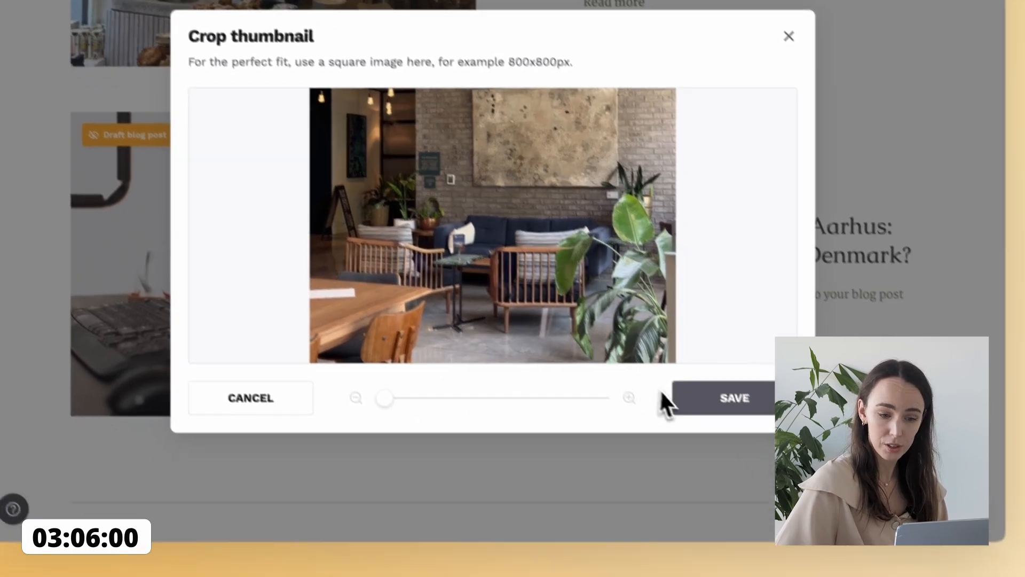
{"action": "left_click", "coordinate": [689, 399]}
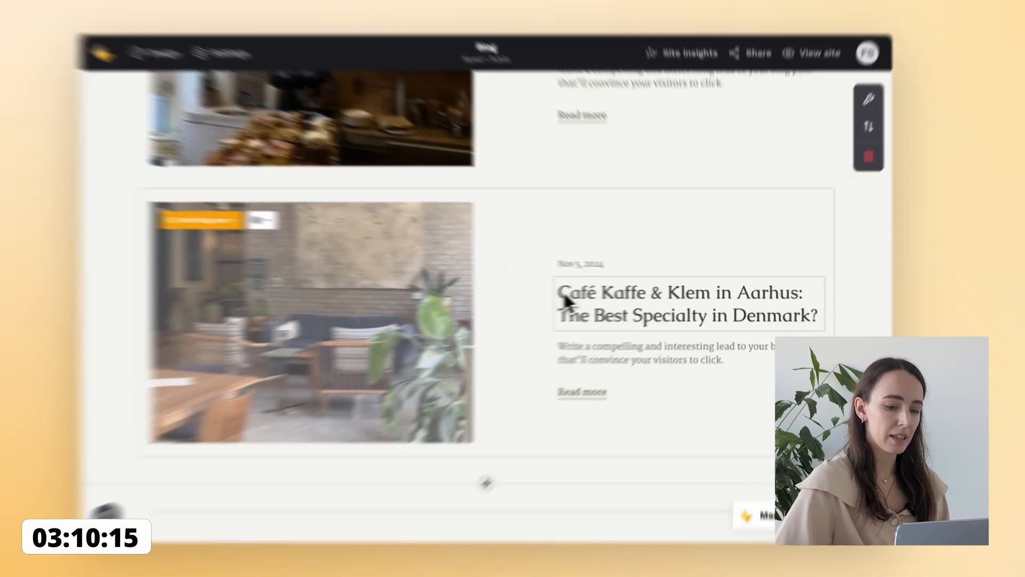
Step: Select "Café Kaffe & Klem in Aarhus" in the Aarhus post's title and open that post's SEO settings
{"action": "left_click_drag", "start_coordinate": [578, 293], "coordinate": [793, 289]}
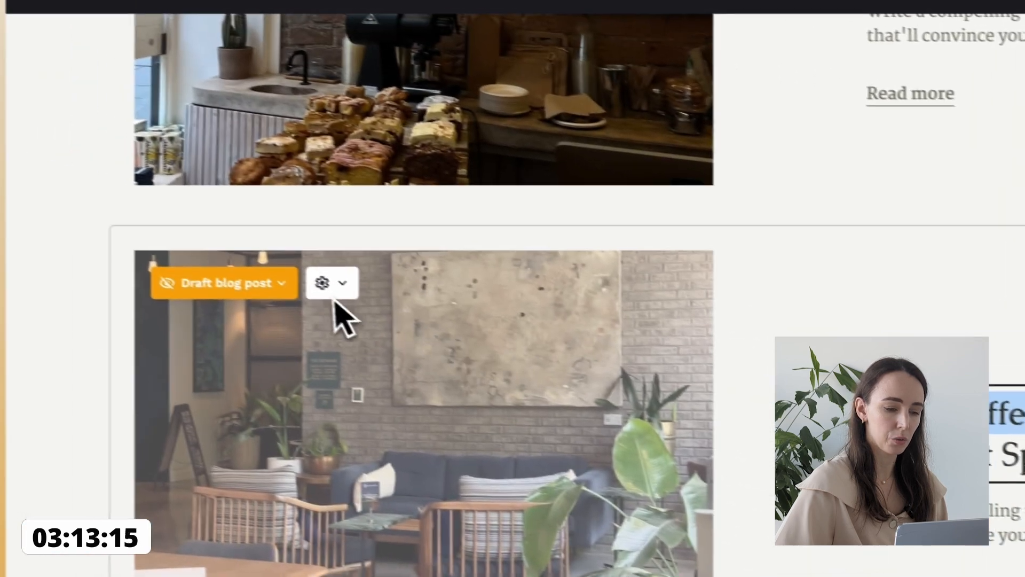
{"action": "left_click", "coordinate": [354, 295]}
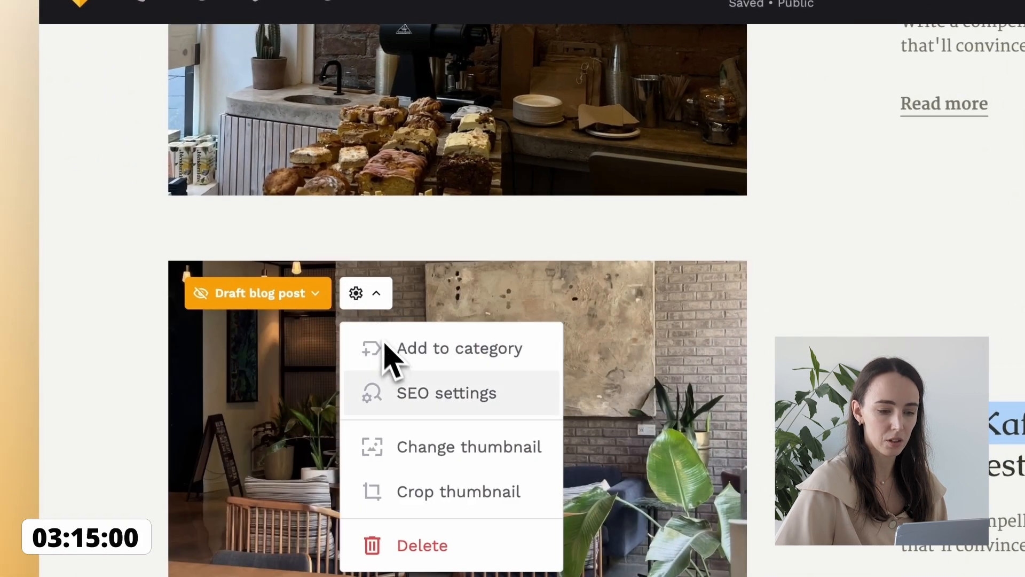
{"action": "left_click", "coordinate": [406, 380]}
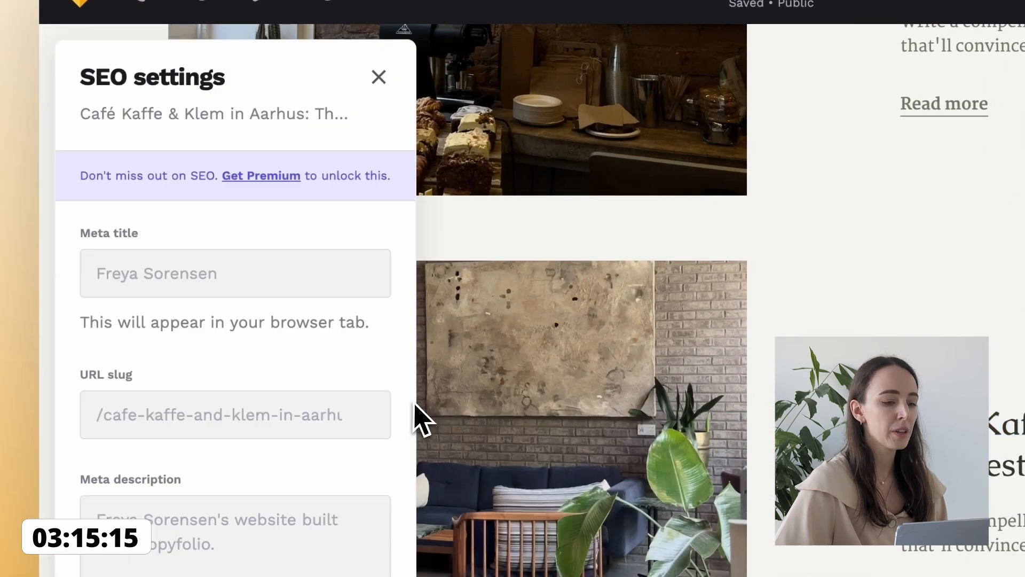
Step: Upgrade the account to the yearly-paid Premium plan from the SEO settings' premium offer, accepting the subscription terms and paying
{"action": "left_click", "coordinate": [265, 175]}
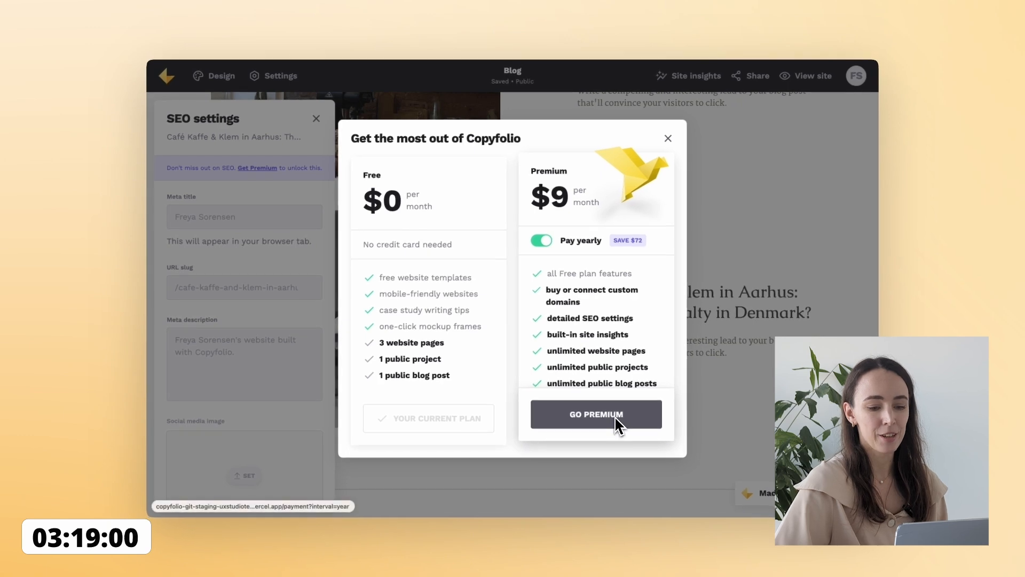
{"action": "left_click", "coordinate": [614, 422]}
{"action": "scroll", "coordinate": [614, 422], "scroll_direction": "down", "scroll_amount": 10}
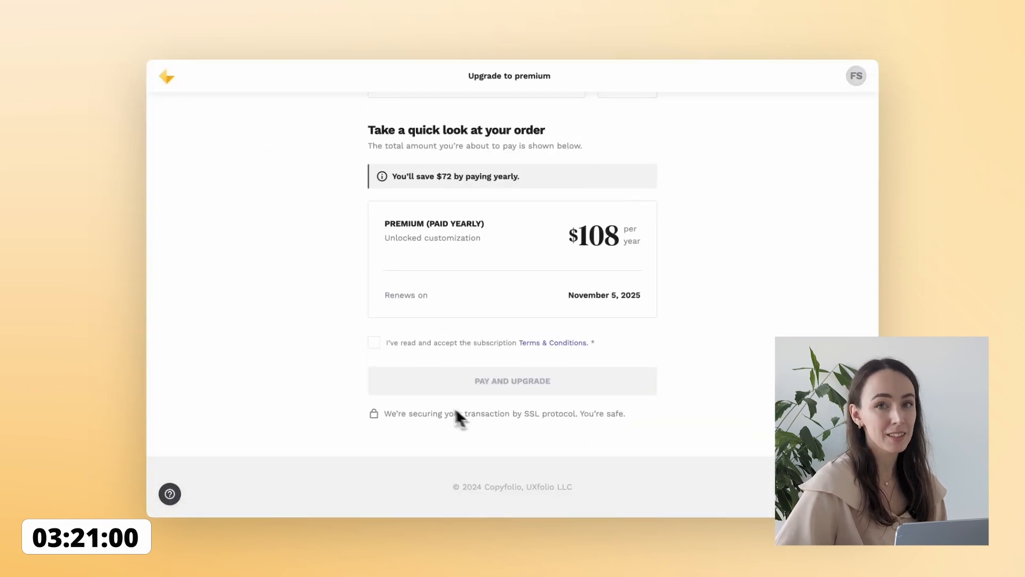
{"action": "left_click", "coordinate": [376, 344]}
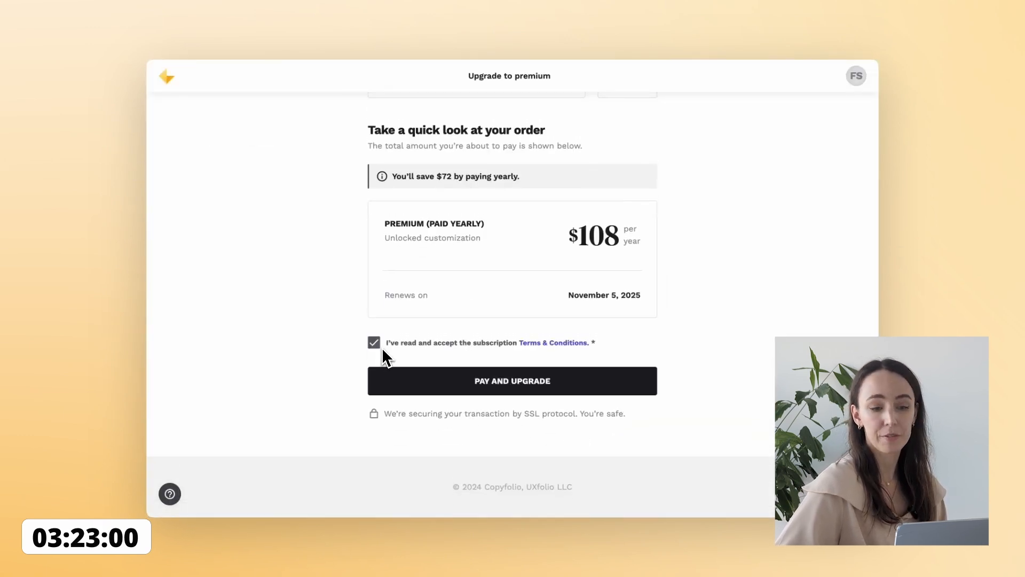
{"action": "left_click", "coordinate": [540, 385]}
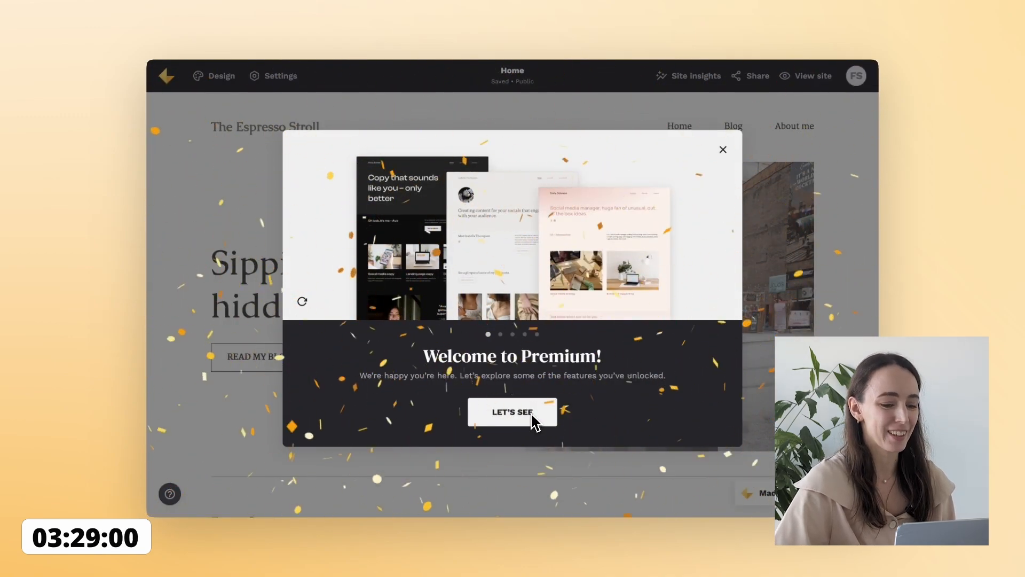
Step: Go through the Premium welcome tour's slides on custom domains, Site Insights and global design presets
{"action": "left_click", "coordinate": [513, 412]}
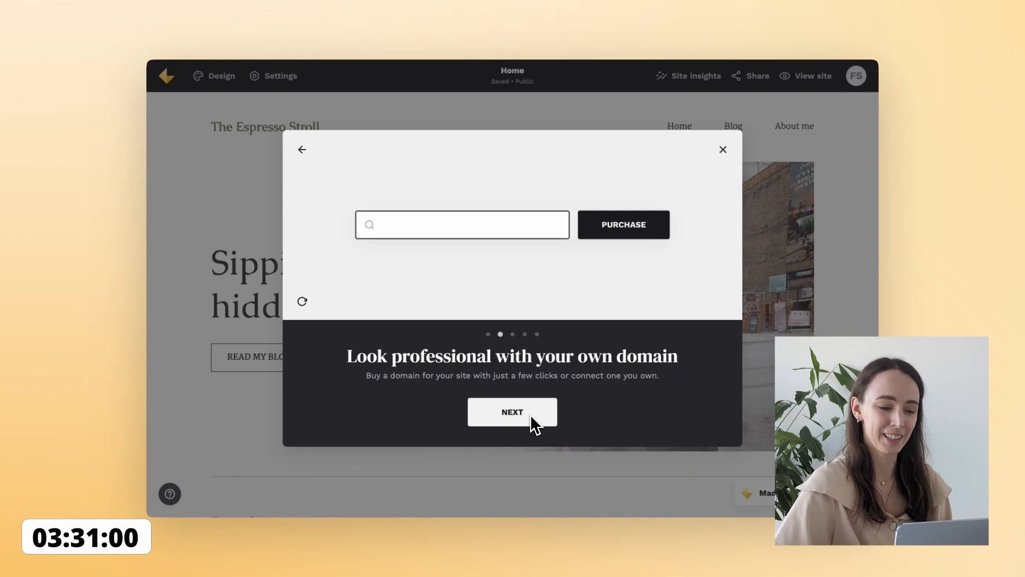
{"action": "left_click", "coordinate": [532, 418]}
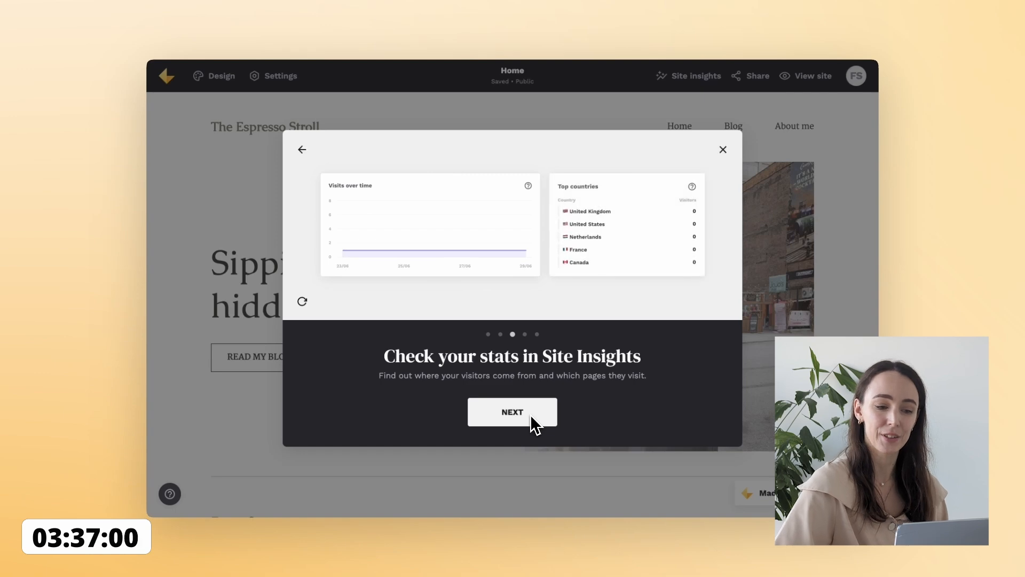
{"action": "left_click", "coordinate": [531, 418]}
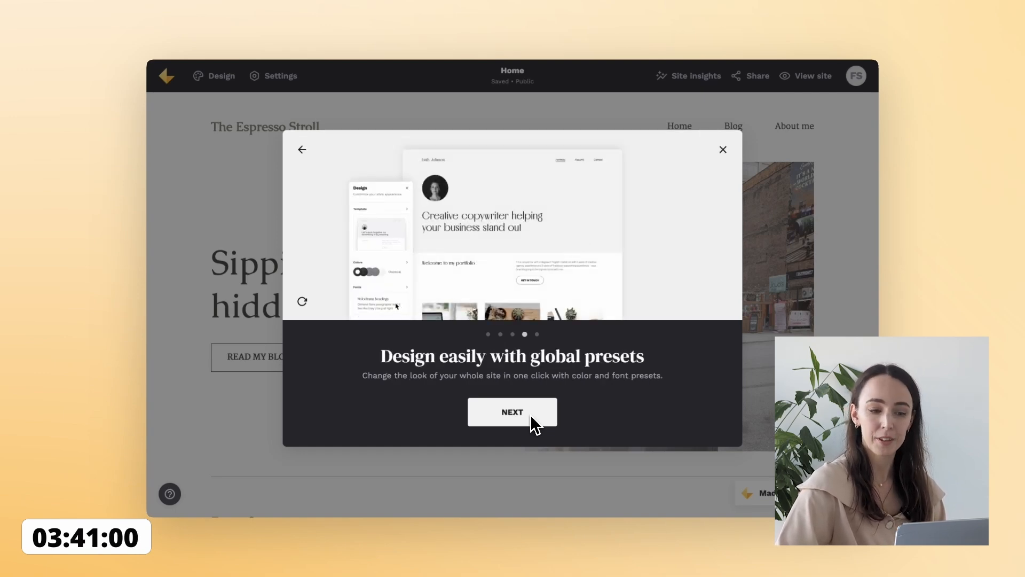
{"action": "left_click", "coordinate": [532, 417]}
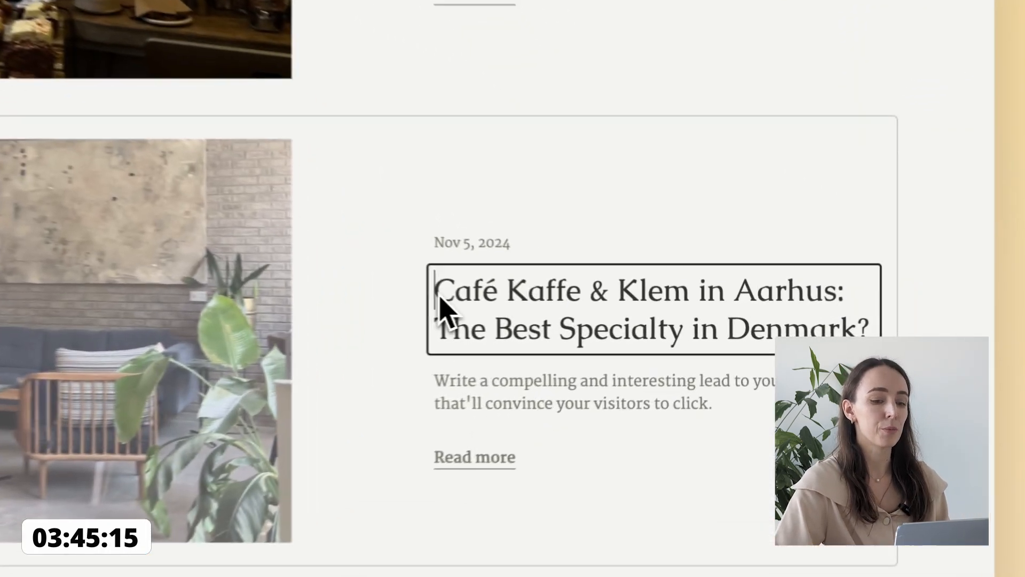
Step: Set the Aarhus post's SEO meta title to "Café Kaffe & Klem in Aarhus", copied from the post's title
{"action": "left_click_drag", "start_coordinate": [582, 317], "coordinate": [799, 318]}
{"action": "key", "text": "super+c"}
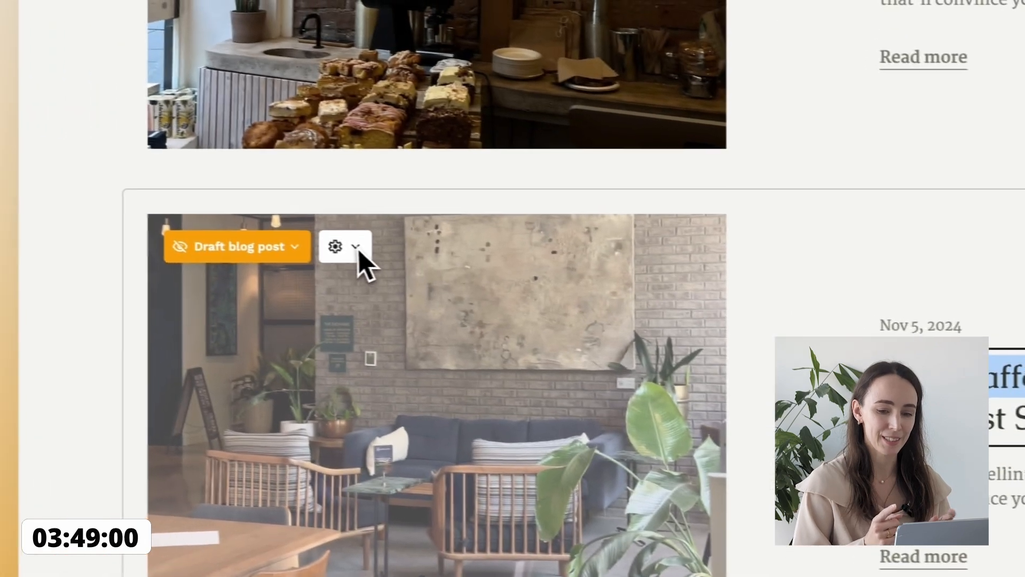
{"action": "left_click", "coordinate": [169, 224]}
{"action": "left_click", "coordinate": [253, 322]}
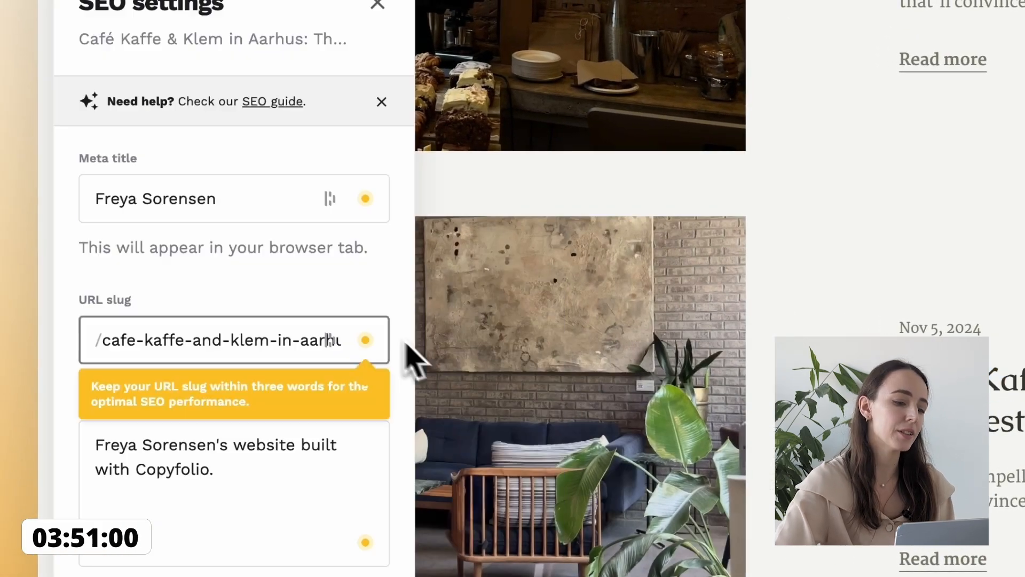
{"action": "left_click", "coordinate": [269, 217]}
{"action": "key", "text": "alt+shift+Left"}
{"action": "key", "text": "alt+shift+Left"}
{"action": "key", "text": "super+v"}
Step: Shorten the Aarhus post's URL slug to "cafe-kaffe-and-klem"
{"action": "left_click", "coordinate": [270, 341]}
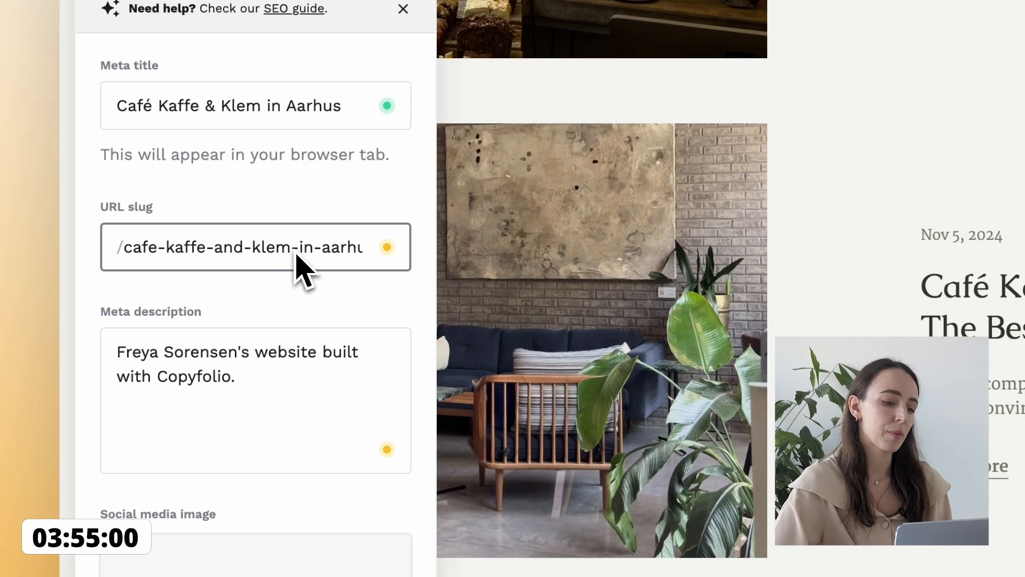
{"action": "left_click_drag", "start_coordinate": [293, 265], "coordinate": [524, 270]}
{"action": "key", "text": "BackSpace"}
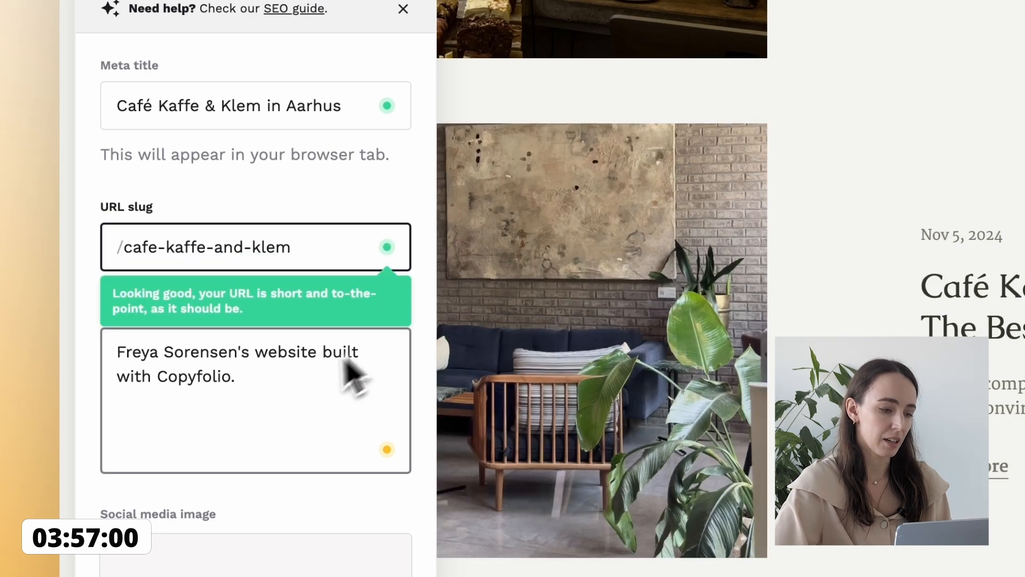
Step: Replace the Aarhus post's meta description with "Explore one of my favorite Aarhus cafés with me, it'll be fun!" and save the SEO settings
{"action": "left_click", "coordinate": [294, 384]}
{"action": "key", "text": "super+a"}
{"action": "type", "text": "Ex"}
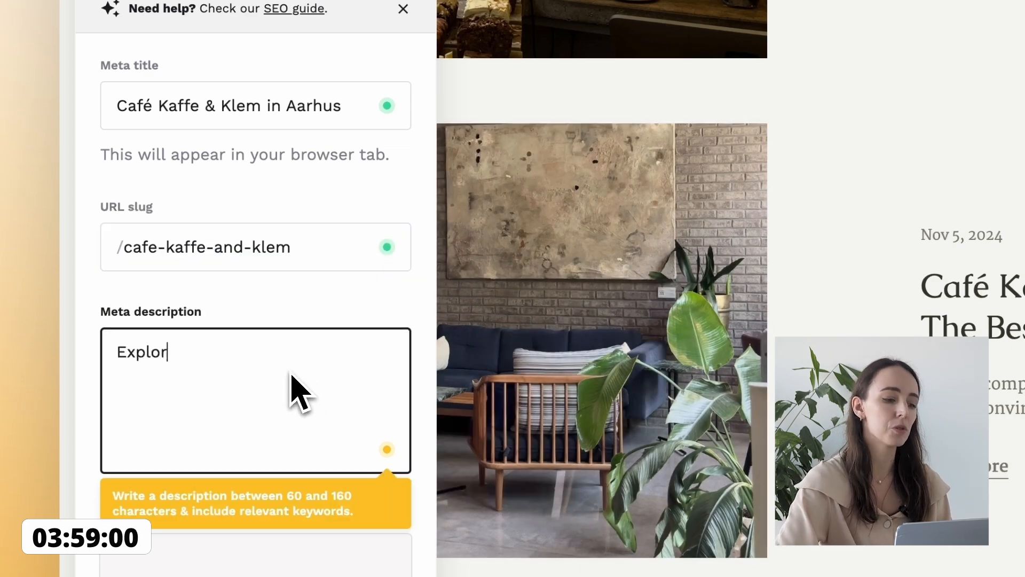
{"action": "type", "text": "plore one of my favo"}
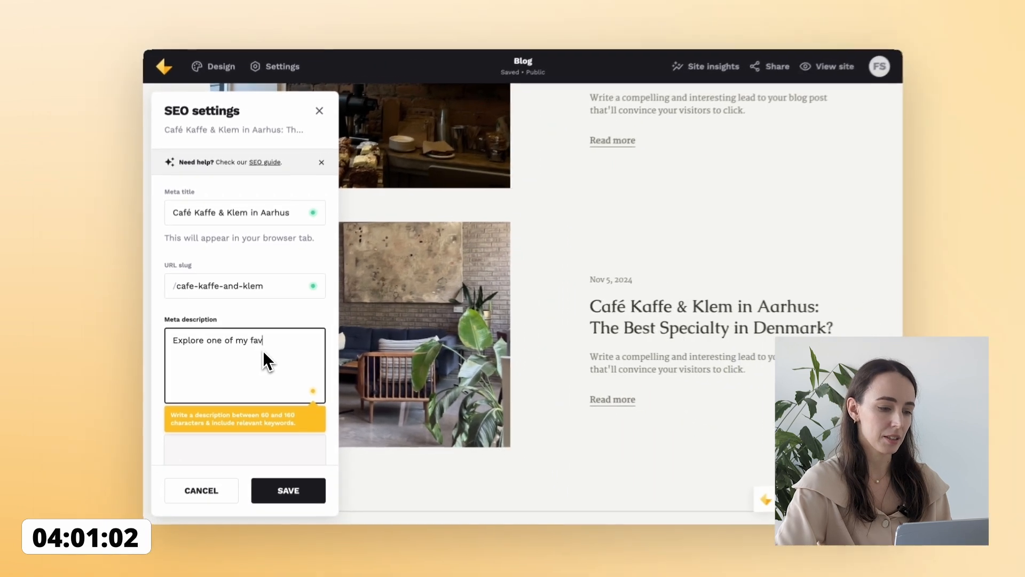
{"action": "type", "text": "ri"}
{"action": "type", "text": "te Aa"}
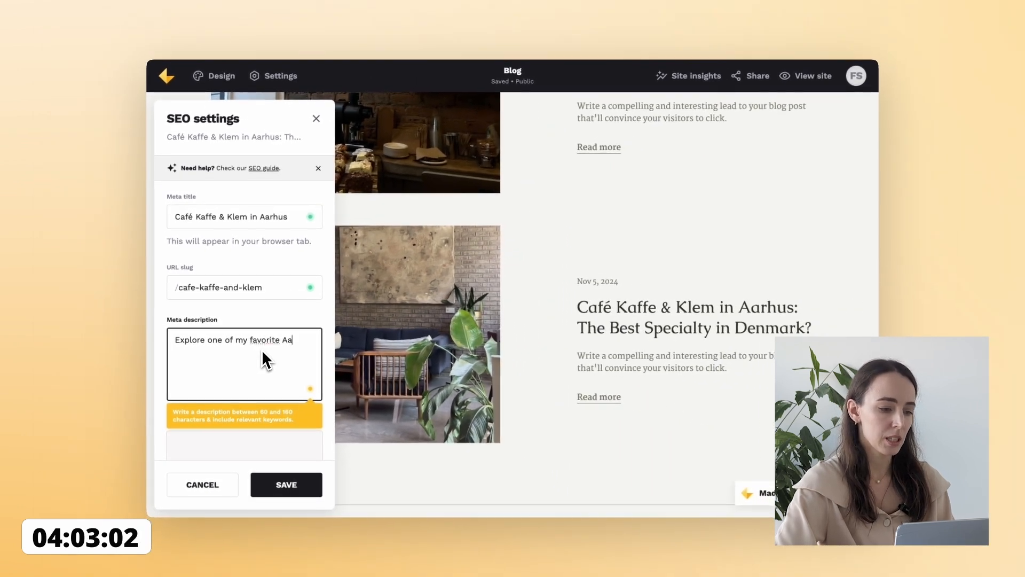
{"action": "type", "text": "rhus ca"}
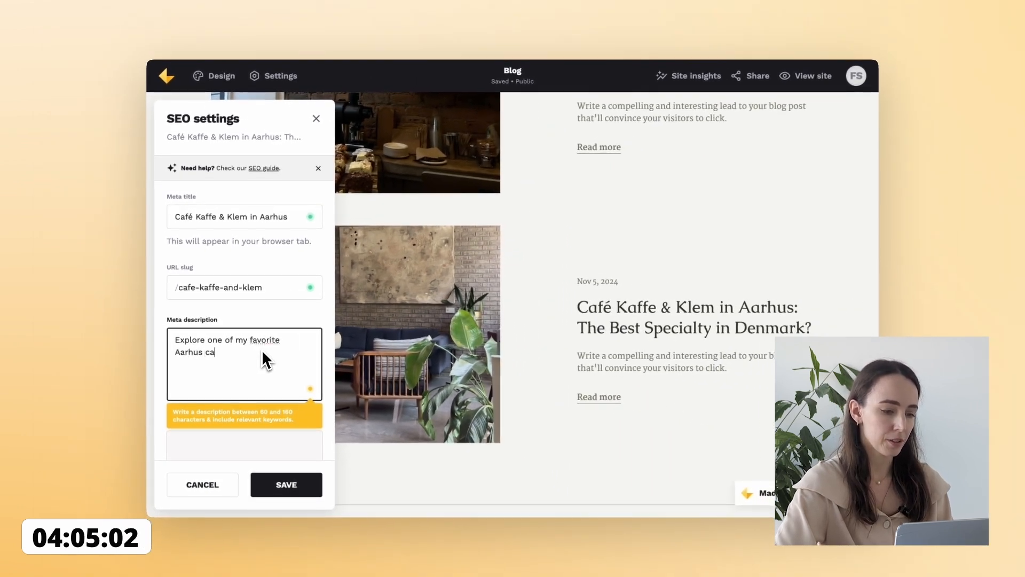
{"action": "type", "text": "fés with me"}
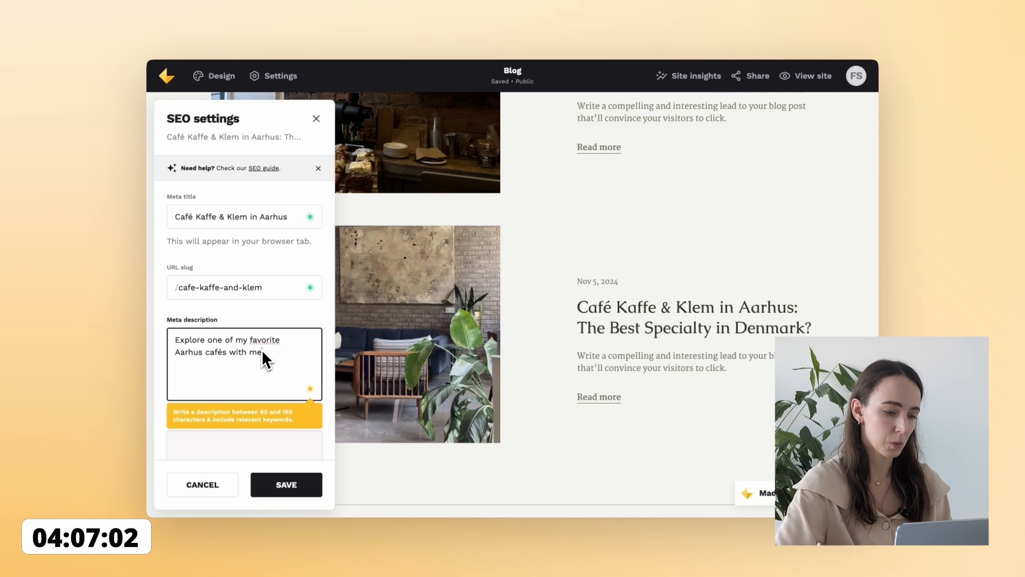
{"action": "type", "text": ", it'll be fun!"}
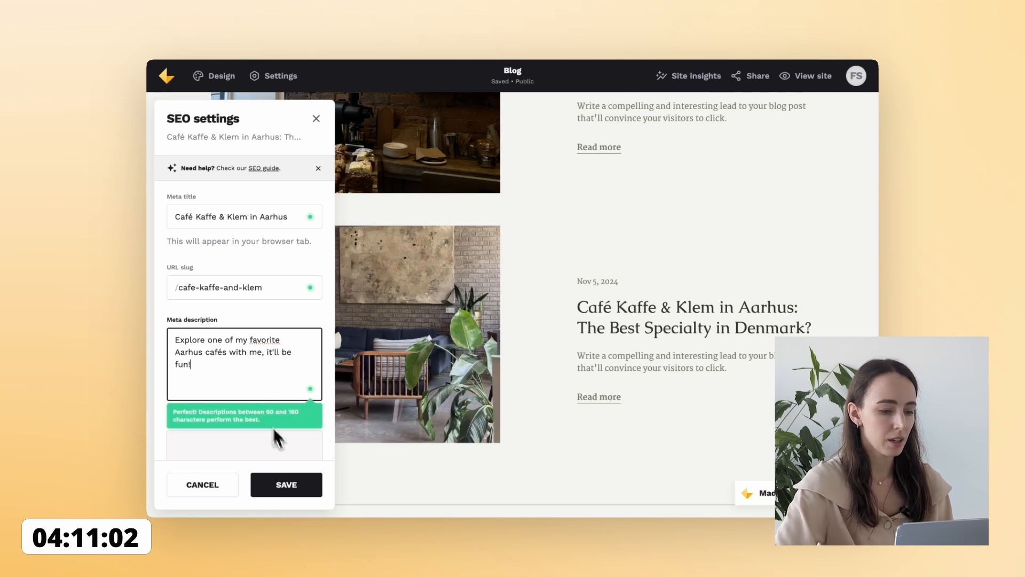
{"action": "left_click", "coordinate": [288, 484]}
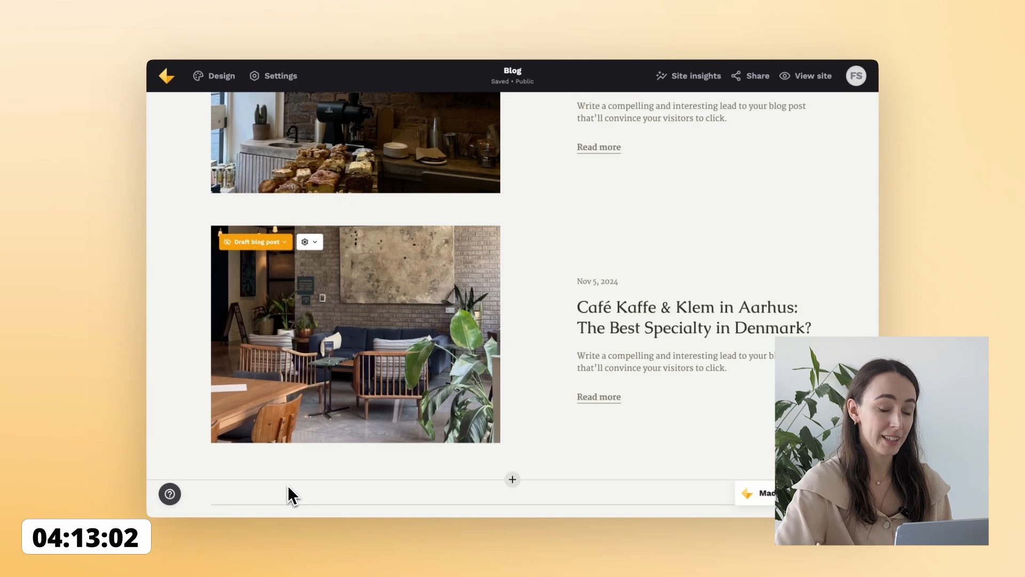
Step: Set the Copenhagen post's SEO meta title to its full post title, "Copenhagen’s Café Blomst: An Escape with Coffee Bliss"
{"action": "scroll", "coordinate": [371, 358], "scroll_direction": "up", "scroll_amount": 5}
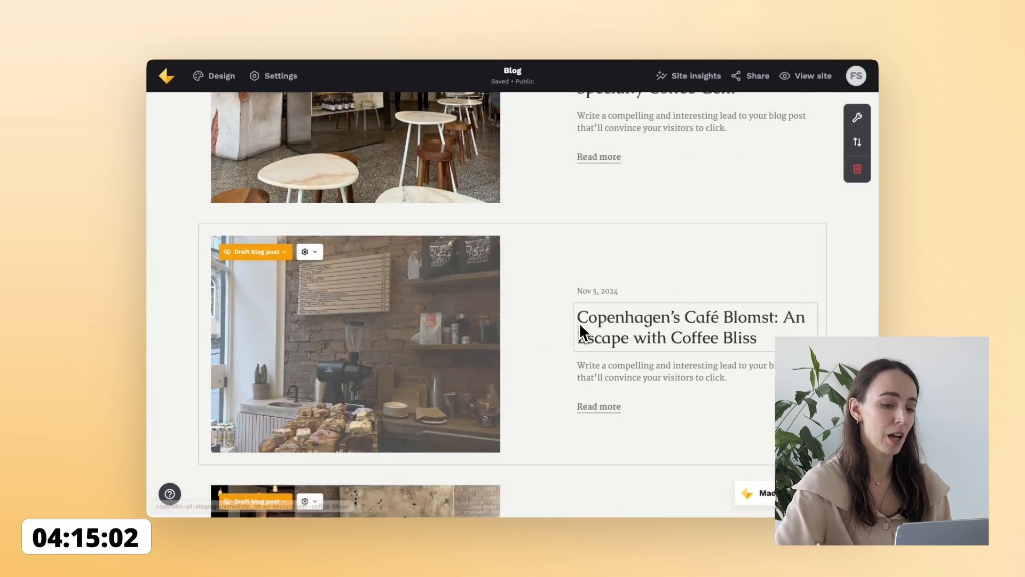
{"action": "left_click_drag", "start_coordinate": [580, 319], "coordinate": [764, 352]}
{"action": "key", "text": "ctrl+c"}
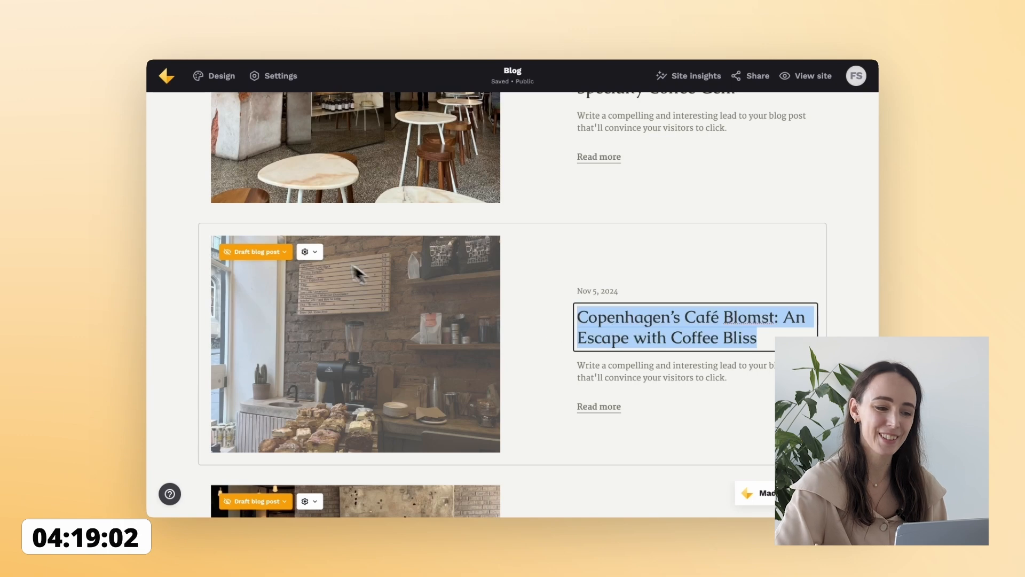
{"action": "left_click", "coordinate": [309, 252]}
{"action": "left_click", "coordinate": [325, 302]}
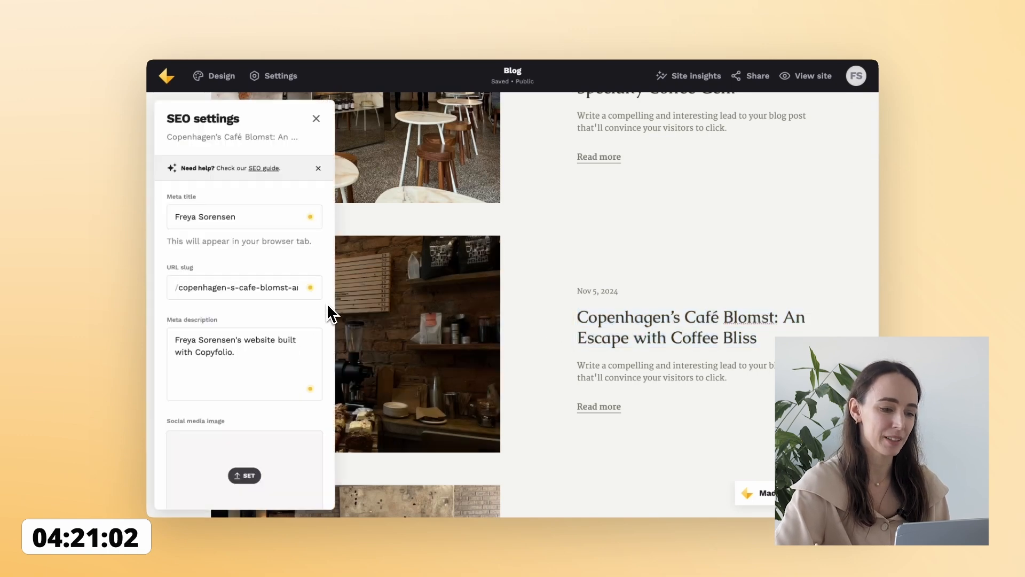
{"action": "triple_click", "coordinate": [251, 223]}
{"action": "key", "text": "ctrl+v"}
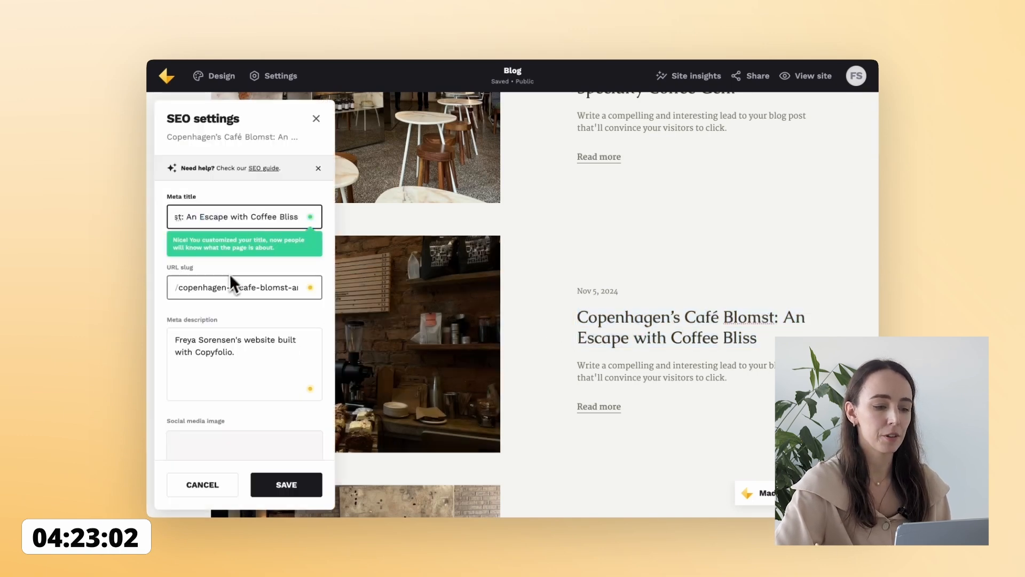
Step: Shorten the Copenhagen post's URL slug to "copenhagen-cafe-blomst"
{"action": "left_click", "coordinate": [239, 289]}
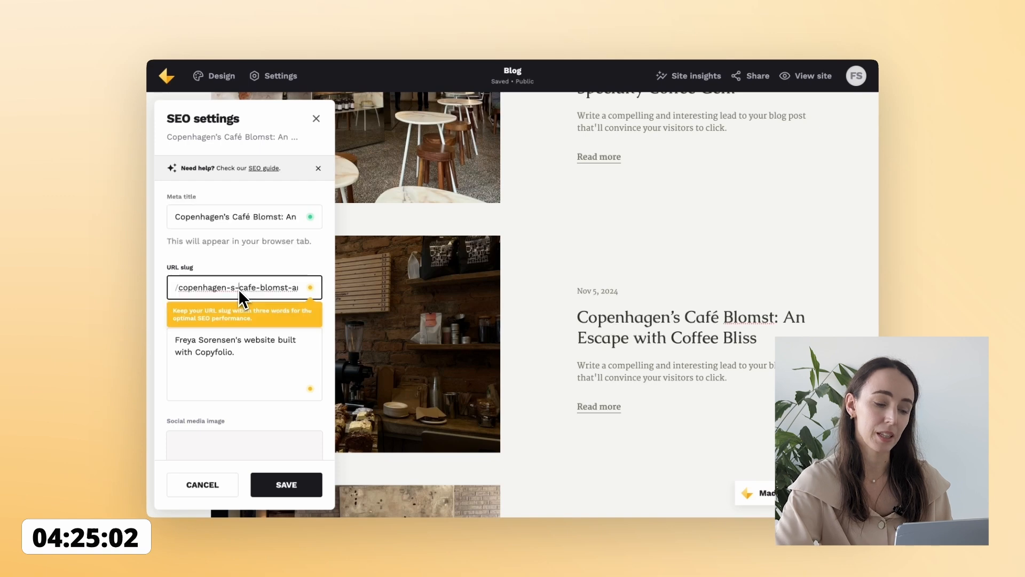
{"action": "key", "text": "BackSpace"}
{"action": "key", "text": "BackSpace"}
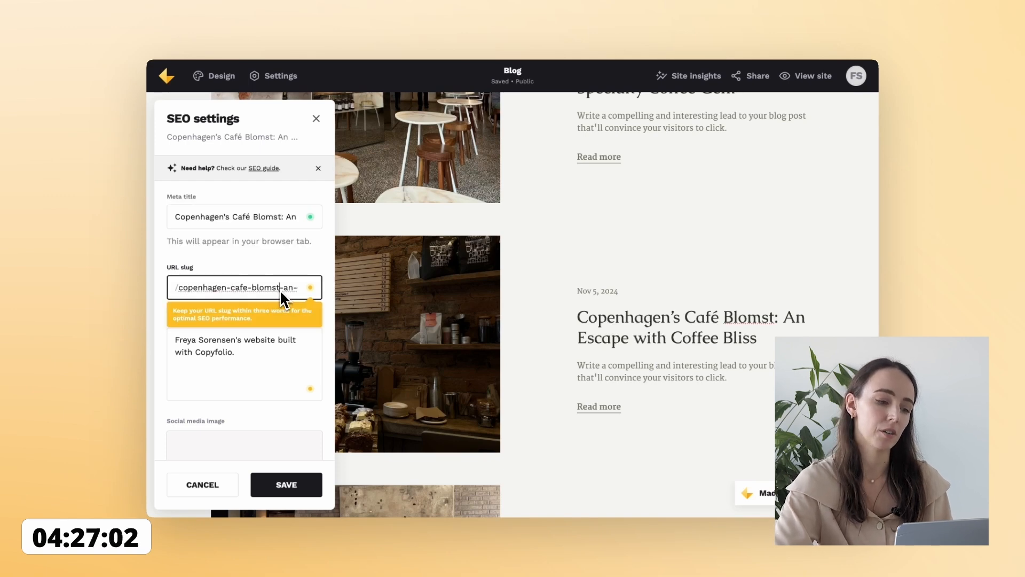
{"action": "key", "text": "End"}
{"action": "key", "text": "BackSpace"}
{"action": "key", "text": "BackSpace"}
{"action": "key", "text": "BackSpace"}
{"action": "key", "text": "BackSpace"}
{"action": "key", "text": "BackSpace"}
{"action": "key", "text": "BackSpace"}
{"action": "key", "text": "BackSpace"}
{"action": "key", "text": "BackSpace"}
{"action": "key", "text": "BackSpace"}
{"action": "key", "text": "BackSpace"}
{"action": "key", "text": "BackSpace"}
{"action": "key", "text": "BackSpace"}
{"action": "key", "text": "BackSpace"}
{"action": "key", "text": "BackSpace"}
{"action": "key", "text": "BackSpace"}
{"action": "key", "text": "BackSpace"}
{"action": "key", "text": "BackSpace"}
{"action": "key", "text": "BackSpace"}
{"action": "key", "text": "BackSpace"}
{"action": "key", "text": "BackSpace"}
{"action": "key", "text": "BackSpace"}
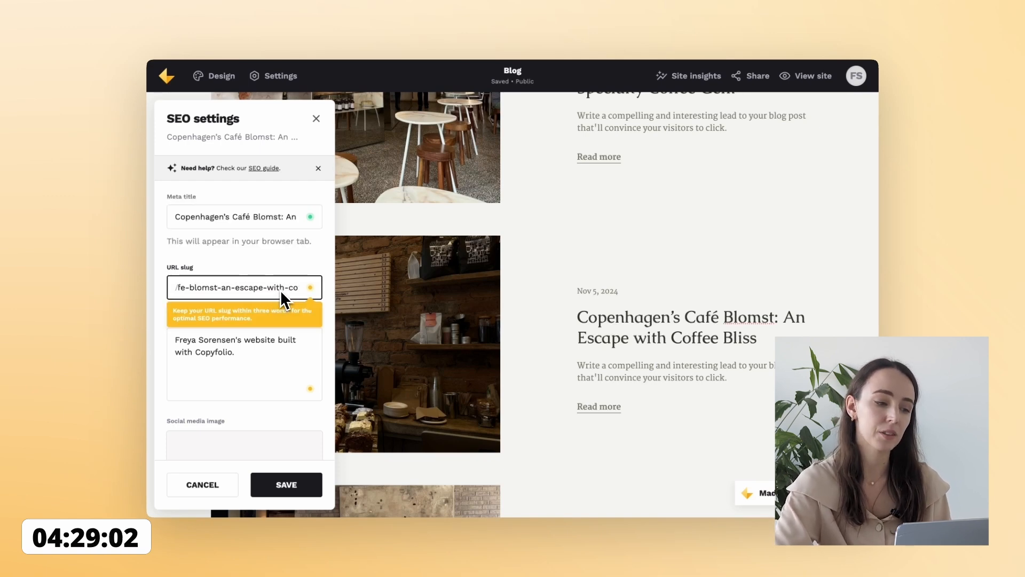
{"action": "key", "text": "BackSpace"}
{"action": "key", "text": "BackSpace"}
{"action": "key", "text": "BackSpace"}
{"action": "key", "text": "BackSpace"}
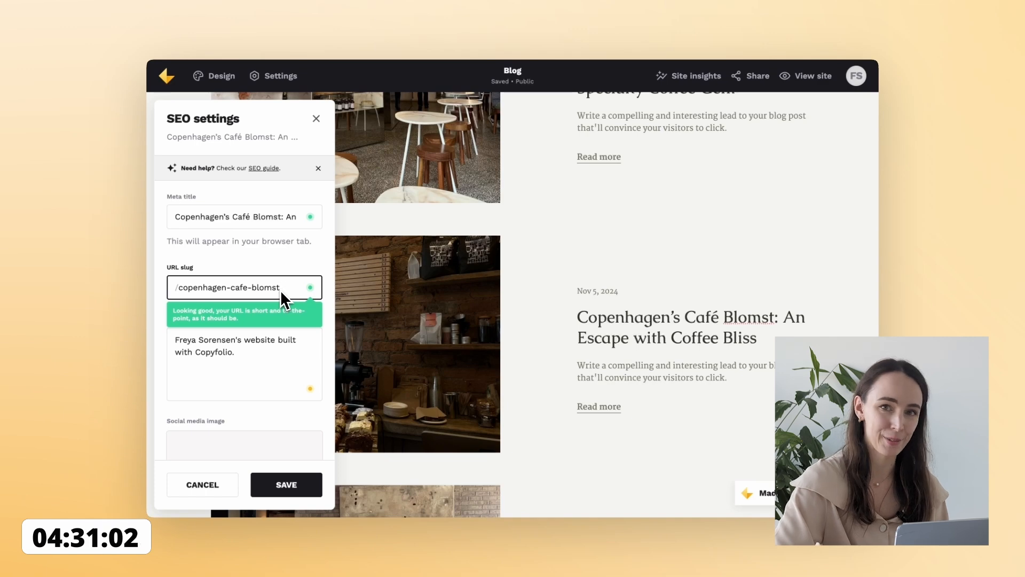
Step: Replace the Copenhagen post's meta description with "A coffee shop in Copenhagen that's a must-visit for every coffee lover." and save the SEO settings
{"action": "triple_click", "coordinate": [239, 351]}
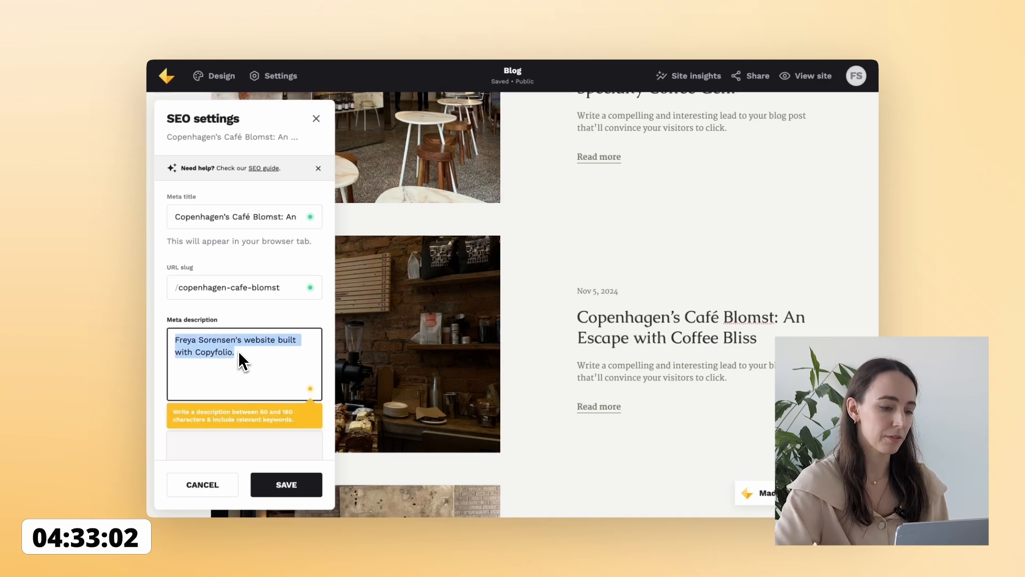
{"action": "type", "text": "A coff"}
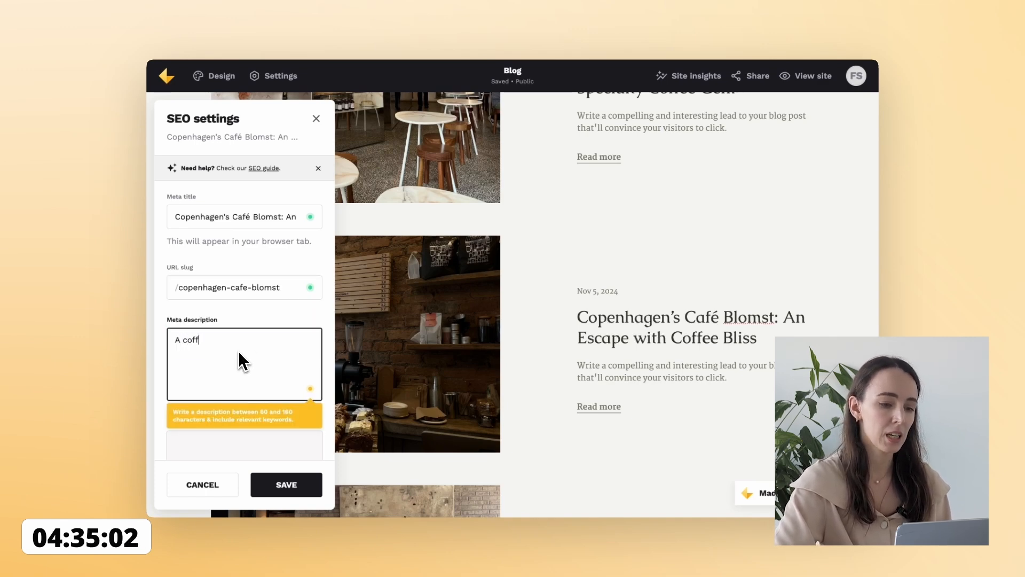
{"action": "type", "text": "ee shop in Co"}
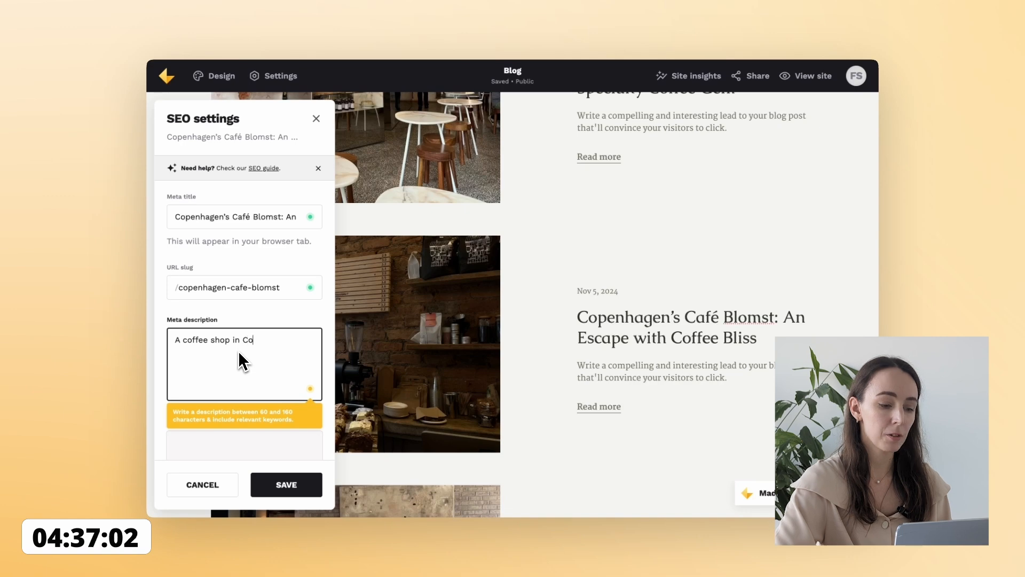
{"action": "type", "text": "penhagen that"}
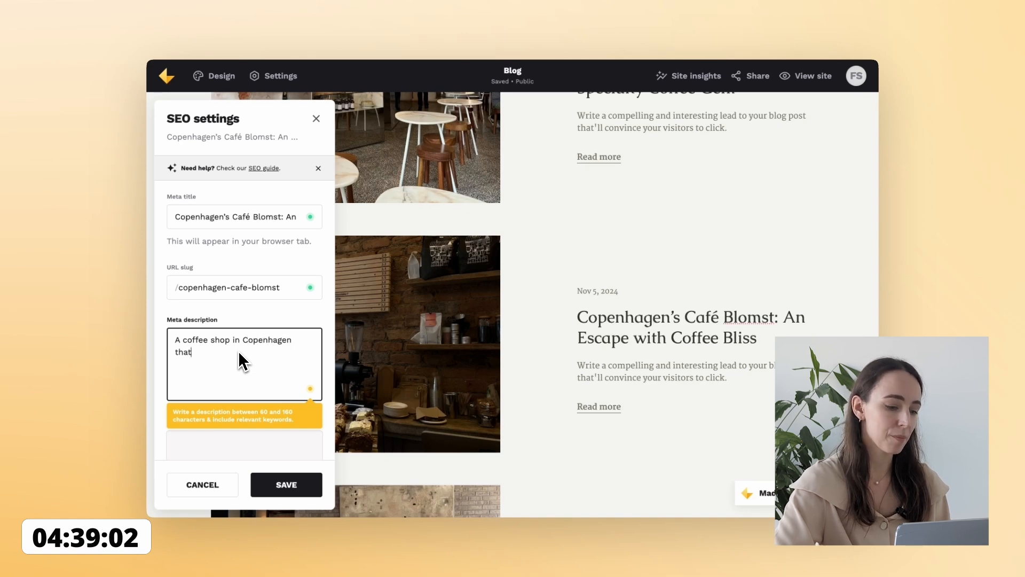
{"action": "type", "text": "'s a must-visit for eve"}
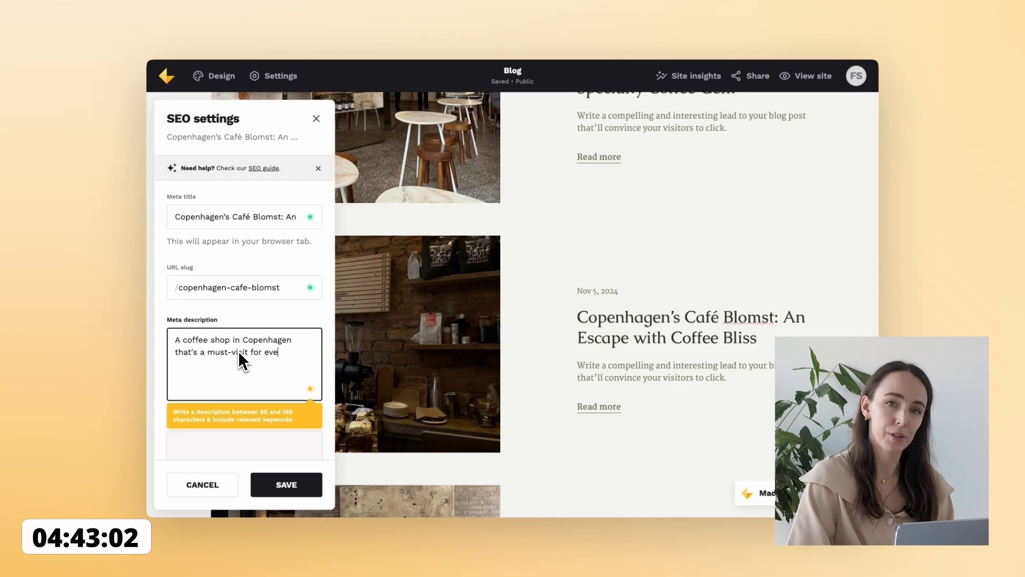
{"action": "type", "text": "ry coffee lover."}
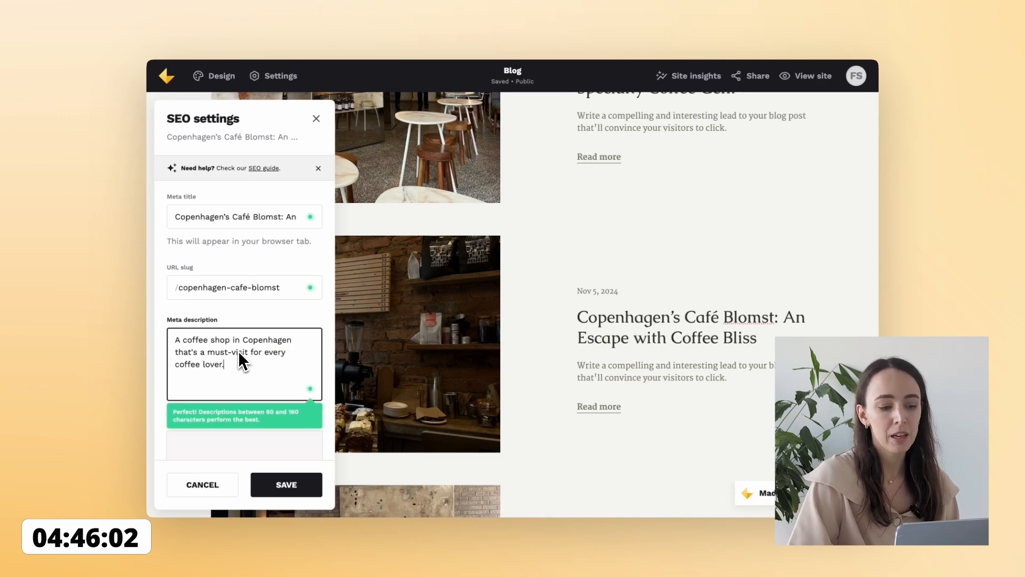
{"action": "left_click", "coordinate": [278, 485]}
Step: Set the Stockholm post's SEO meta title to its full post title, "Café Nord: Stockholm’s Specialty Coffee Gem"
{"action": "scroll", "coordinate": [540, 325], "scroll_direction": "up", "scroll_amount": 4}
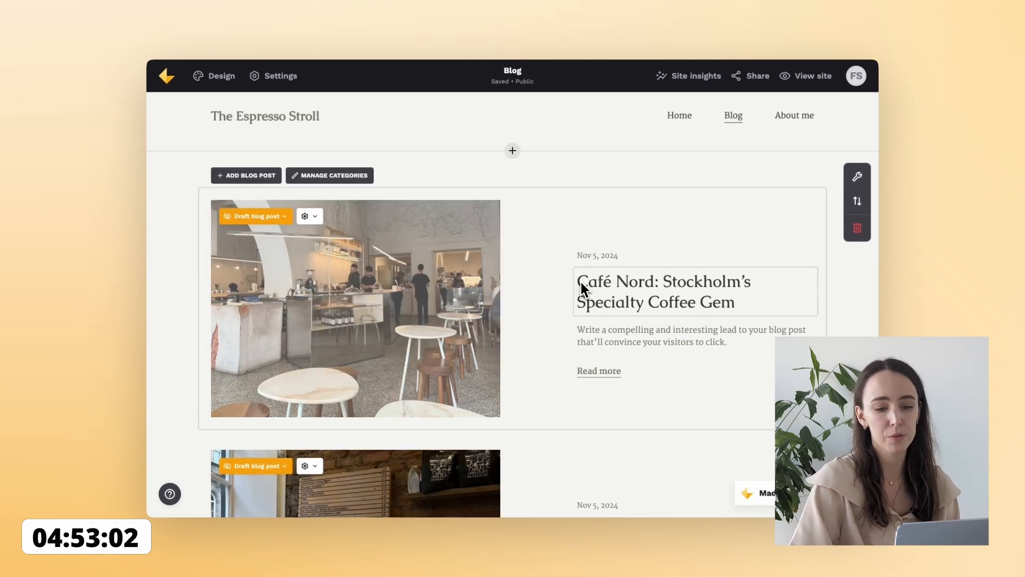
{"action": "left_click_drag", "start_coordinate": [581, 293], "coordinate": [744, 303]}
{"action": "key", "text": "ctrl+c"}
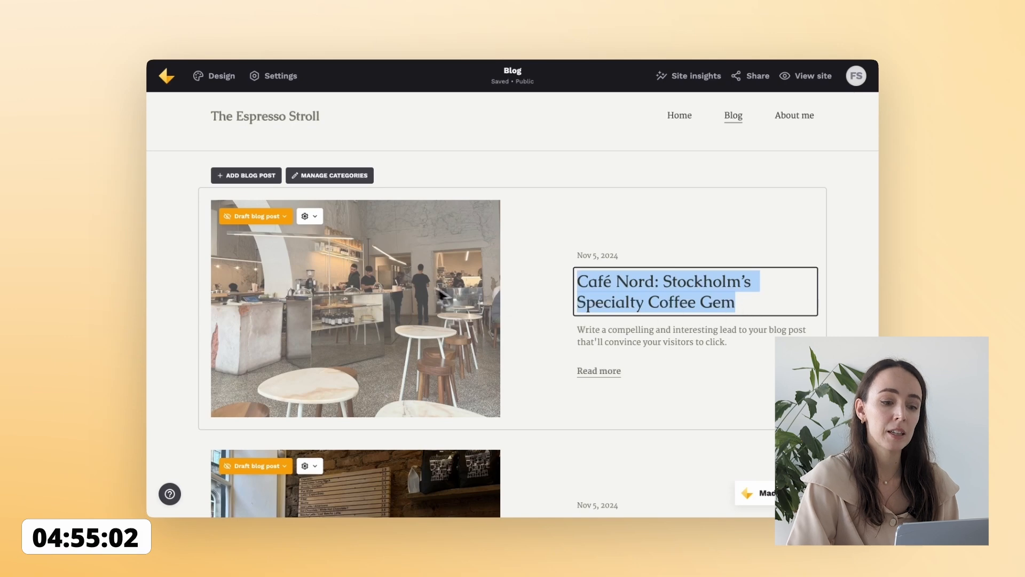
{"action": "left_click", "coordinate": [310, 216]}
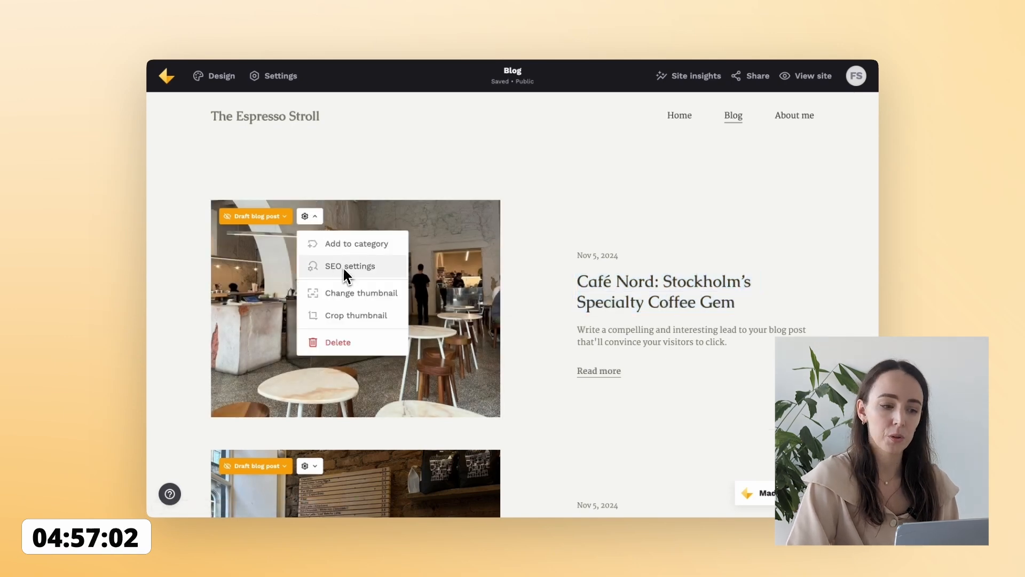
{"action": "left_click", "coordinate": [342, 266]}
{"action": "triple_click", "coordinate": [277, 221]}
{"action": "key", "text": "ctrl+v"}
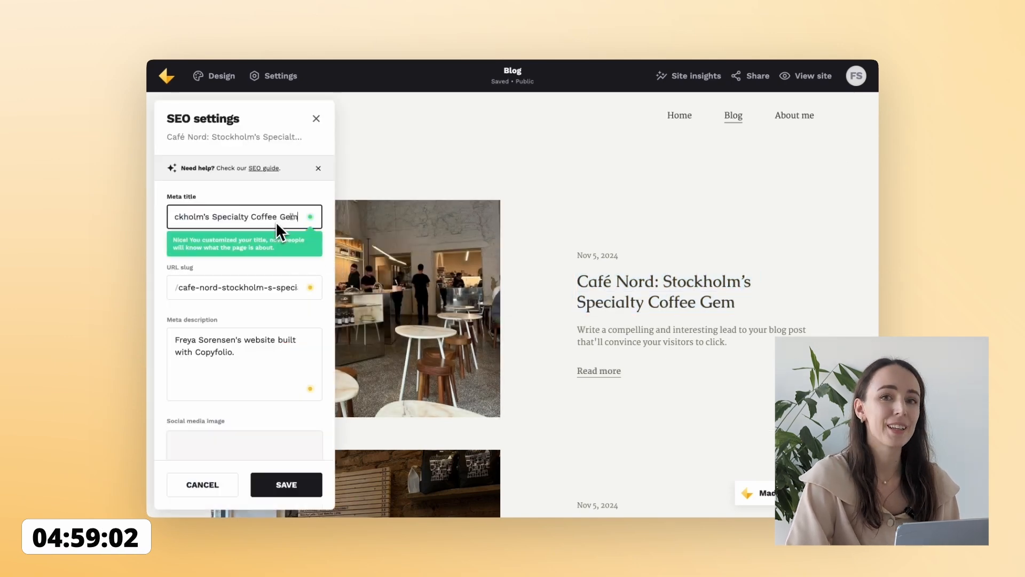
Step: Shorten the Stockholm post's URL slug to "cafe-nord-stockholm"
{"action": "left_click", "coordinate": [256, 287]}
{"action": "key", "text": "End"}
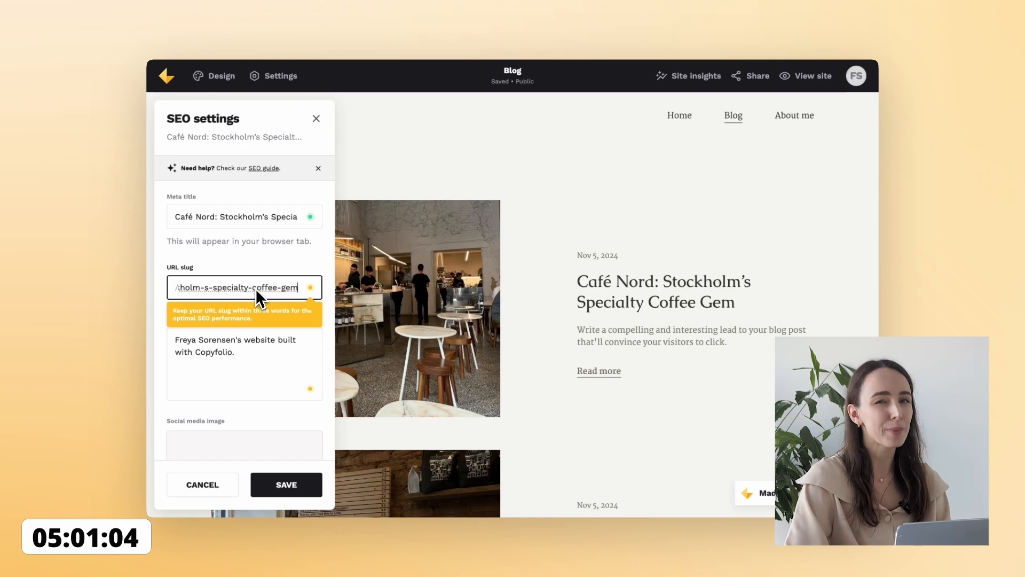
{"action": "key", "text": "BackSpace"}
{"action": "key", "text": "BackSpace"}
{"action": "key", "text": "BackSpace"}
{"action": "key", "text": "BackSpace"}
{"action": "key", "text": "BackSpace"}
{"action": "key", "text": "BackSpace"}
{"action": "key", "text": "BackSpace"}
{"action": "key", "text": "BackSpace"}
{"action": "key", "text": "BackSpace"}
{"action": "key", "text": "BackSpace"}
{"action": "key", "text": "BackSpace"}
{"action": "key", "text": "BackSpace"}
{"action": "key", "text": "BackSpace"}
{"action": "key", "text": "BackSpace"}
{"action": "key", "text": "BackSpace"}
{"action": "key", "text": "BackSpace"}
{"action": "key", "text": "BackSpace"}
{"action": "key", "text": "BackSpace"}
{"action": "key", "text": "BackSpace"}
{"action": "key", "text": "BackSpace"}
{"action": "key", "text": "BackSpace"}
{"action": "key", "text": "BackSpace"}
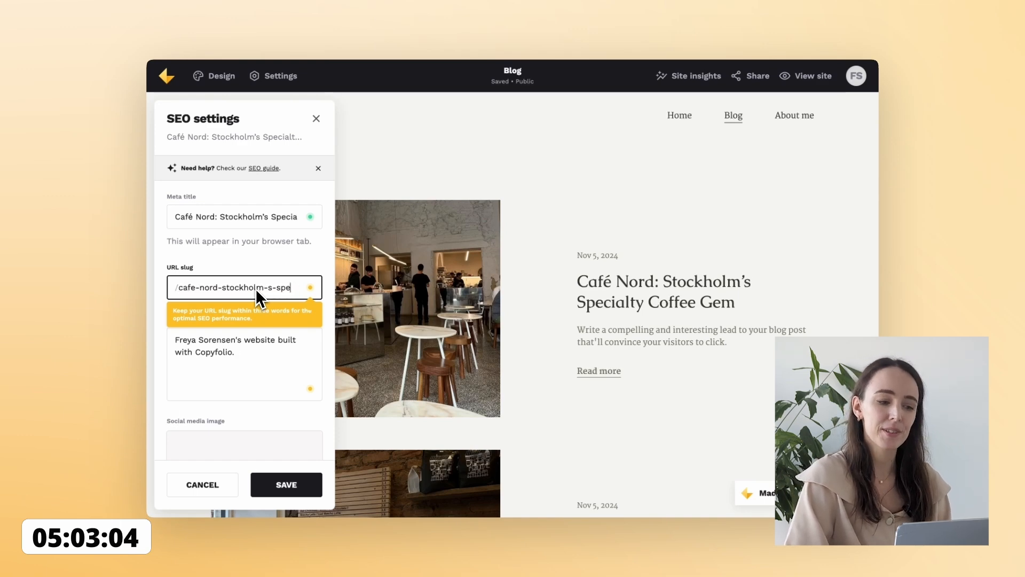
Step: Replace the Stockholm post's meta description with "Don't miss out on one of Stockholm's best specialty coffee places." and save the SEO settings
{"action": "triple_click", "coordinate": [226, 357]}
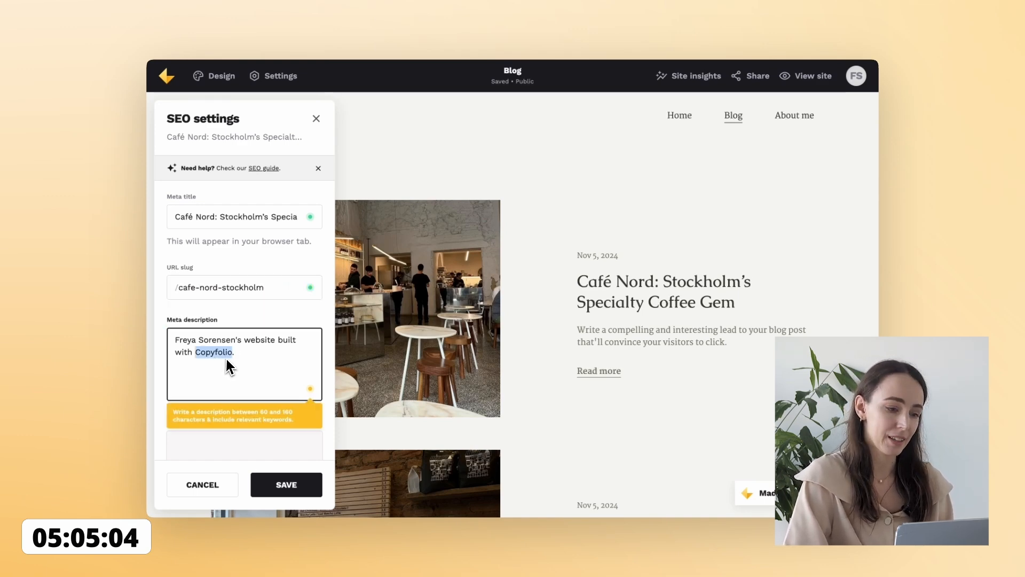
{"action": "type", "text": "Don't miss"}
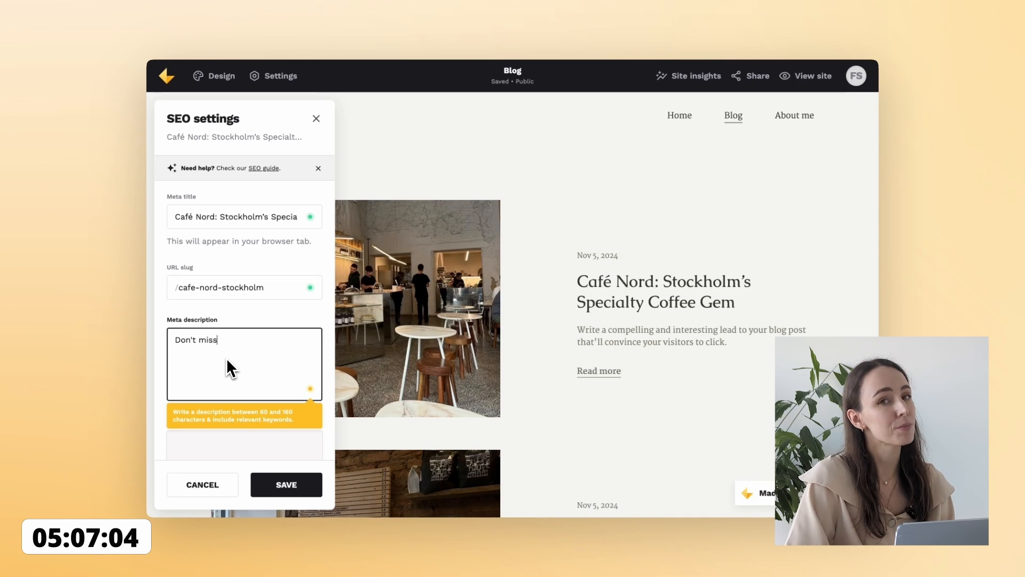
{"action": "type", "text": " out on one of Stockholm"}
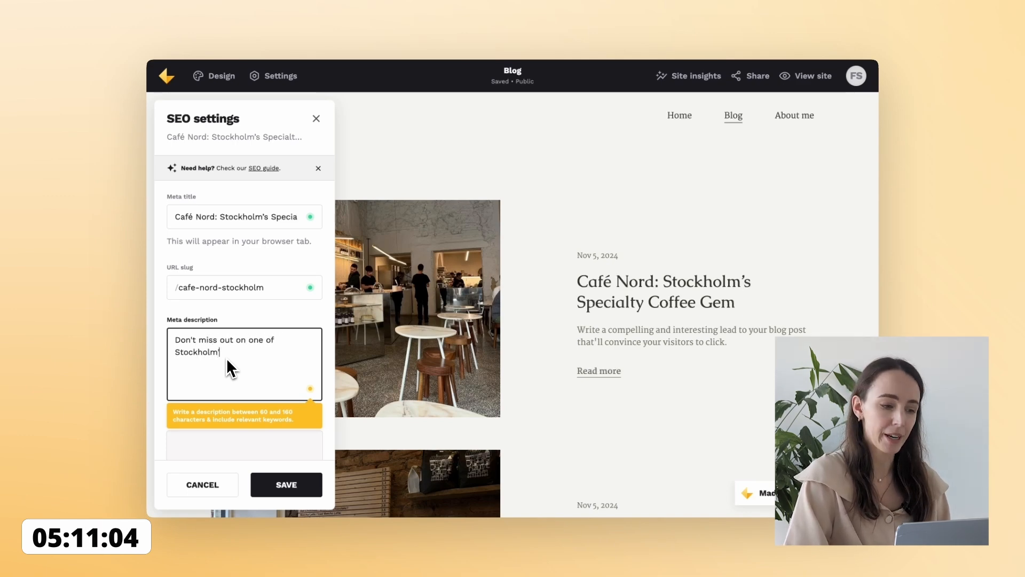
{"action": "type", "text": "'s best special"}
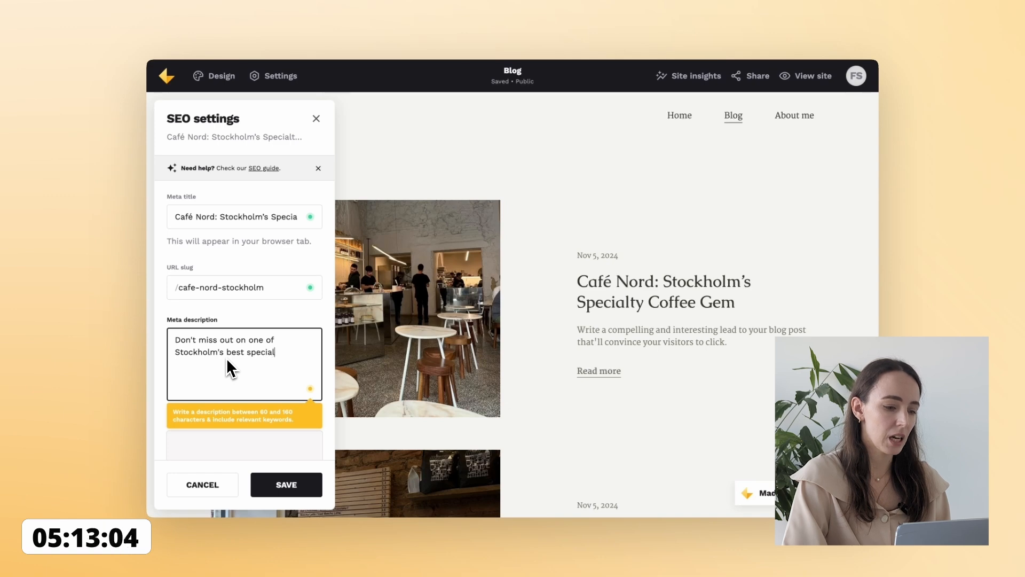
{"action": "type", "text": "ty coff"}
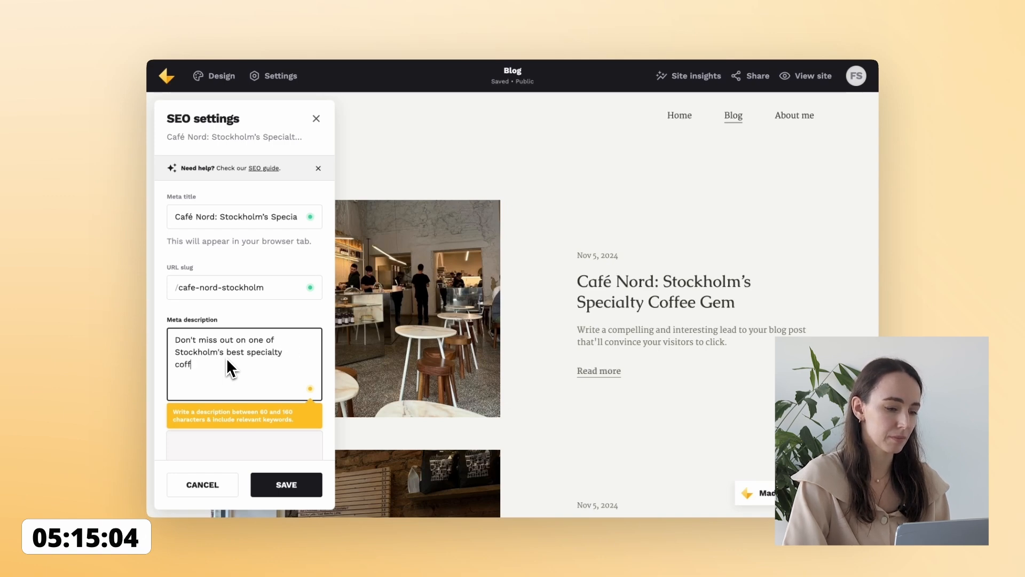
{"action": "type", "text": "ee place"}
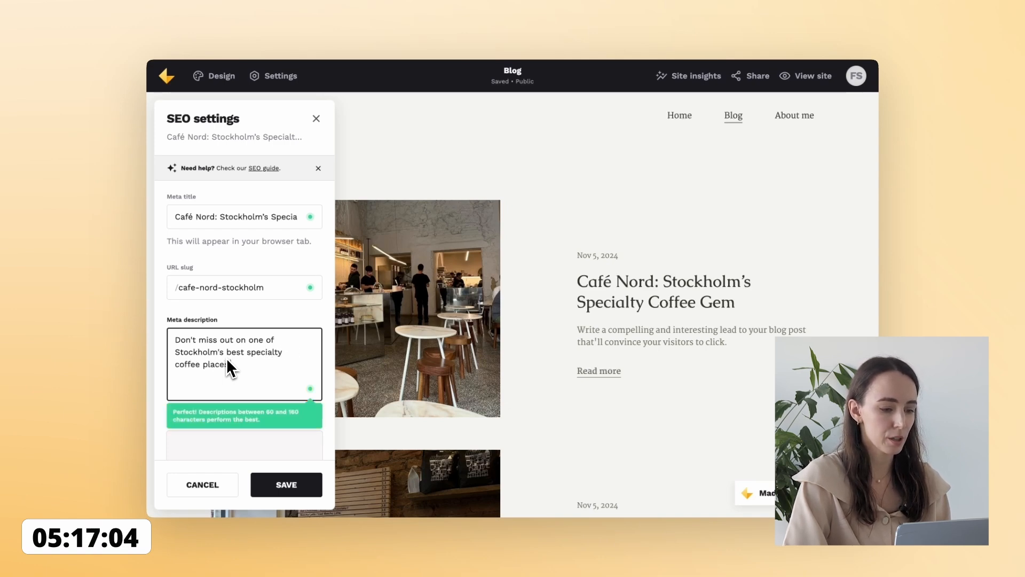
{"action": "type", "text": "s."}
{"action": "left_click", "coordinate": [281, 484]}
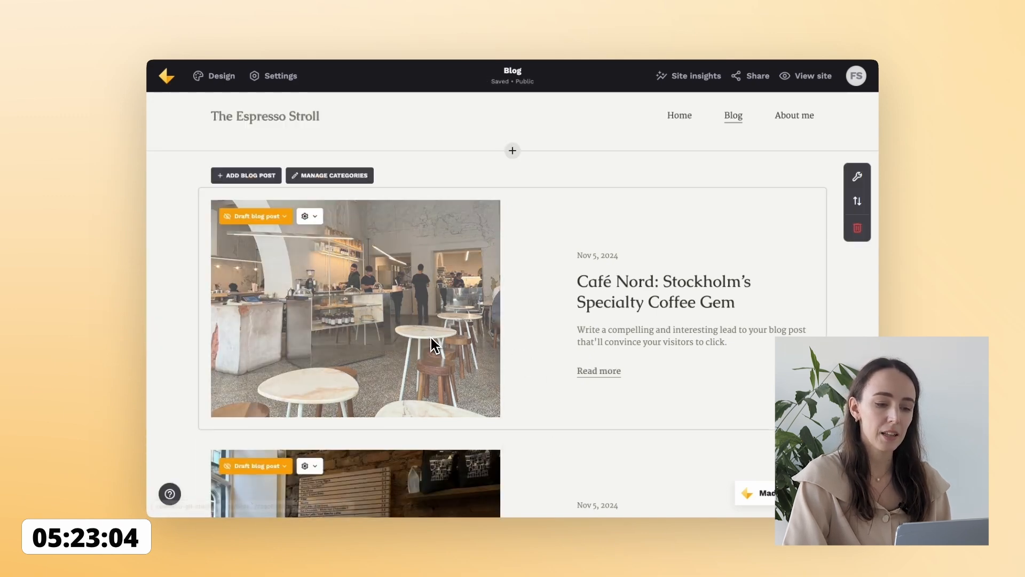
Step: Open the Café Nord Stockholm blog post and turn off its opening image
{"action": "left_click", "coordinate": [430, 336]}
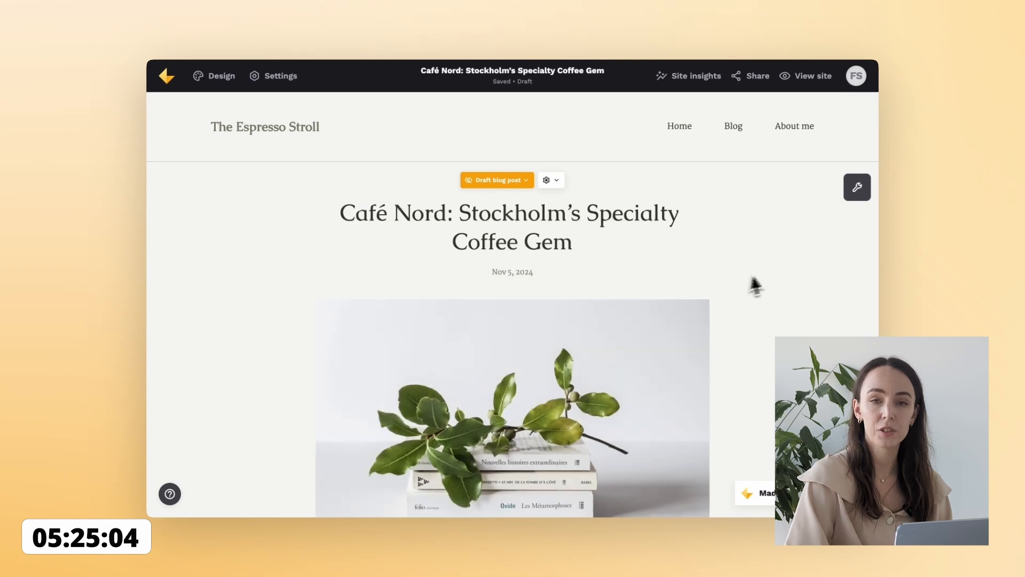
{"action": "left_click", "coordinate": [855, 191]}
{"action": "left_click", "coordinate": [818, 231]}
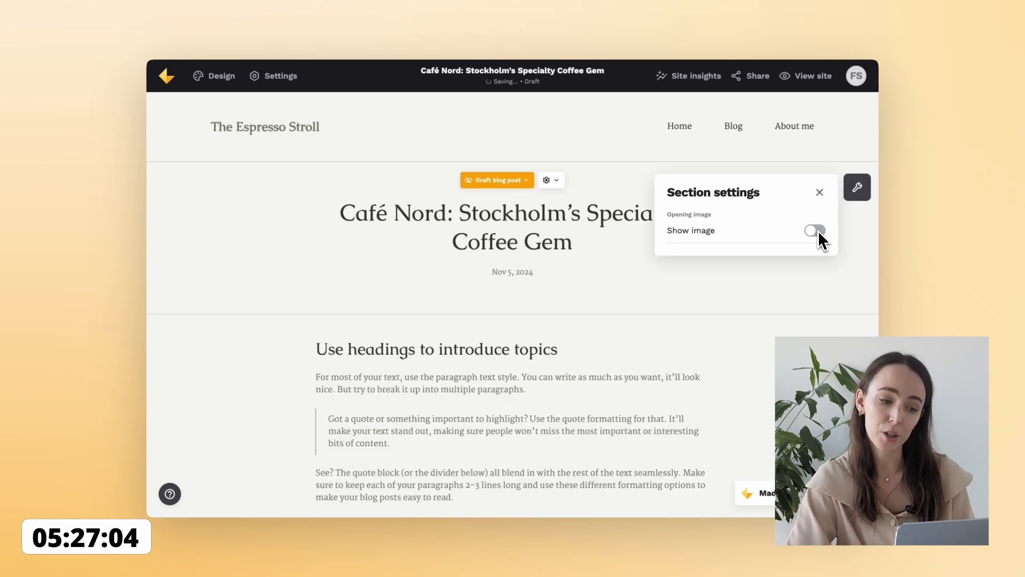
{"action": "left_click", "coordinate": [819, 193]}
Step: Delete the placeholder text-with-image block showing the laptop photo from the Café Nord post
{"action": "scroll", "coordinate": [705, 347], "scroll_direction": "down", "scroll_amount": 6}
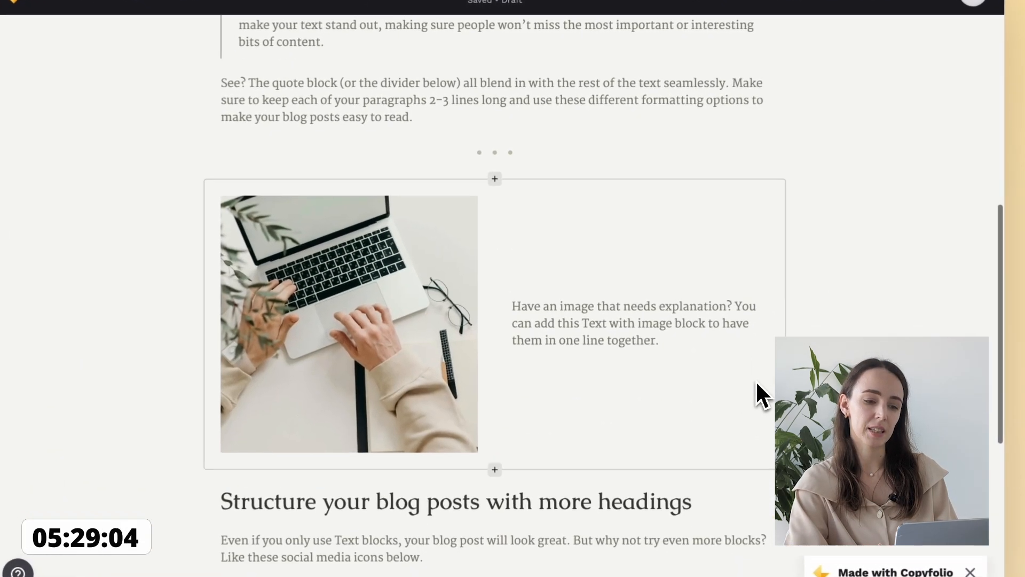
{"action": "scroll", "coordinate": [757, 380], "scroll_direction": "down", "scroll_amount": 3}
{"action": "scroll", "coordinate": [757, 380], "scroll_direction": "up", "scroll_amount": 3}
{"action": "left_click", "coordinate": [603, 265]}
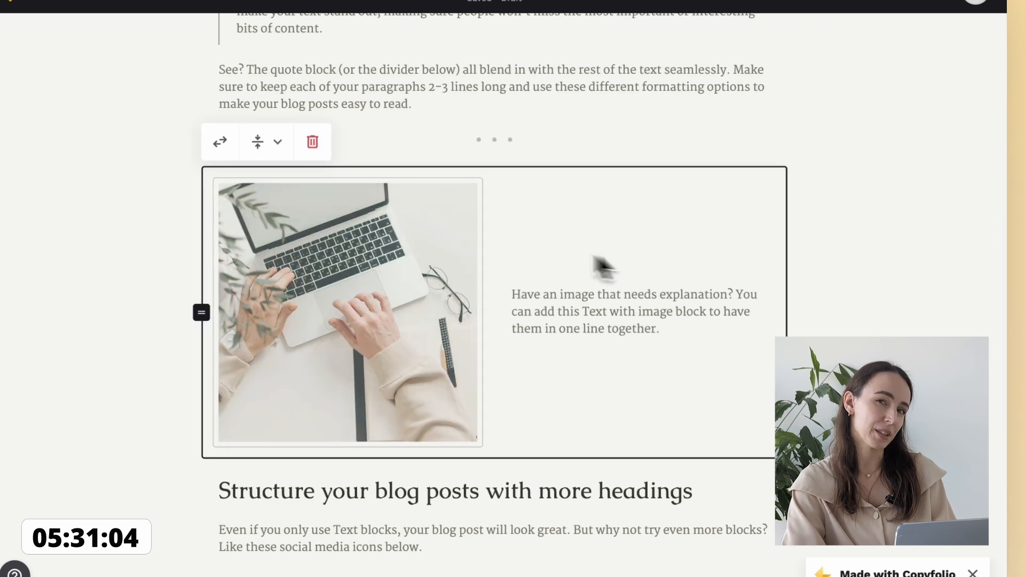
{"action": "left_click", "coordinate": [313, 142]}
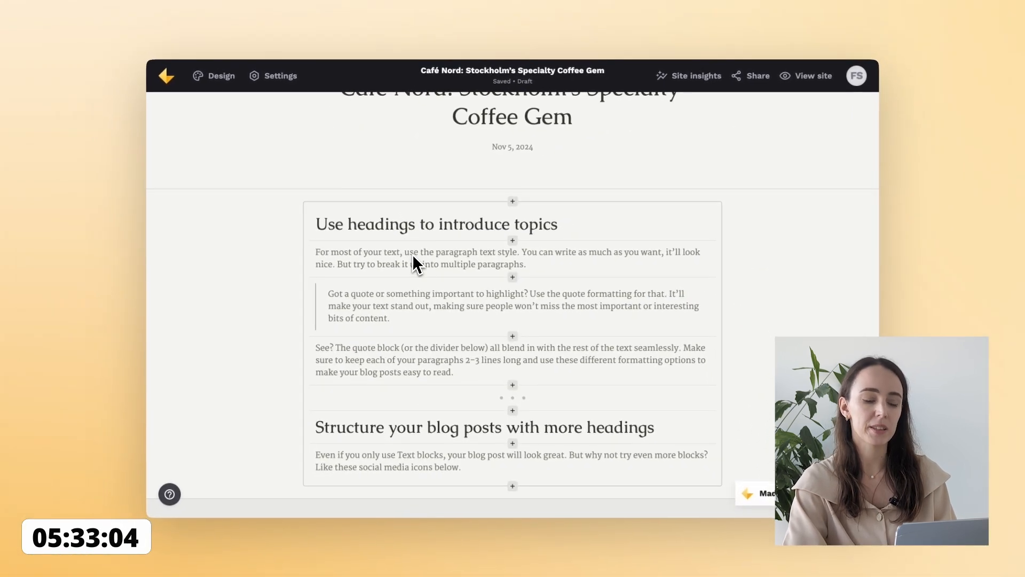
Step: Replace all placeholder body text in the Café Nord post with the prepared article about the Stockholm café
{"action": "left_click", "coordinate": [412, 258]}
{"action": "left_click", "coordinate": [412, 254]}
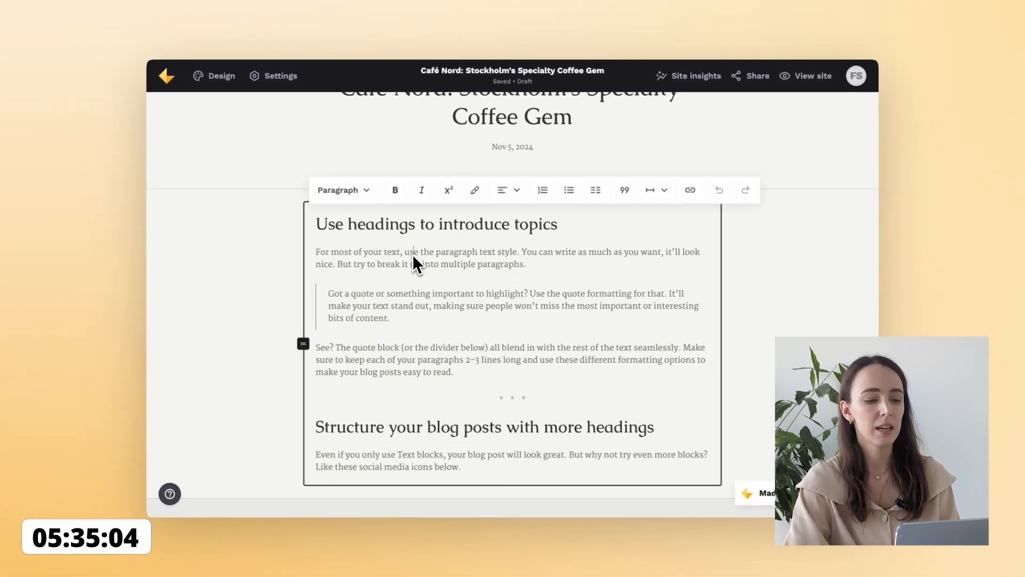
{"action": "key", "text": "ctrl+a"}
{"action": "key", "text": "BackSpace"}
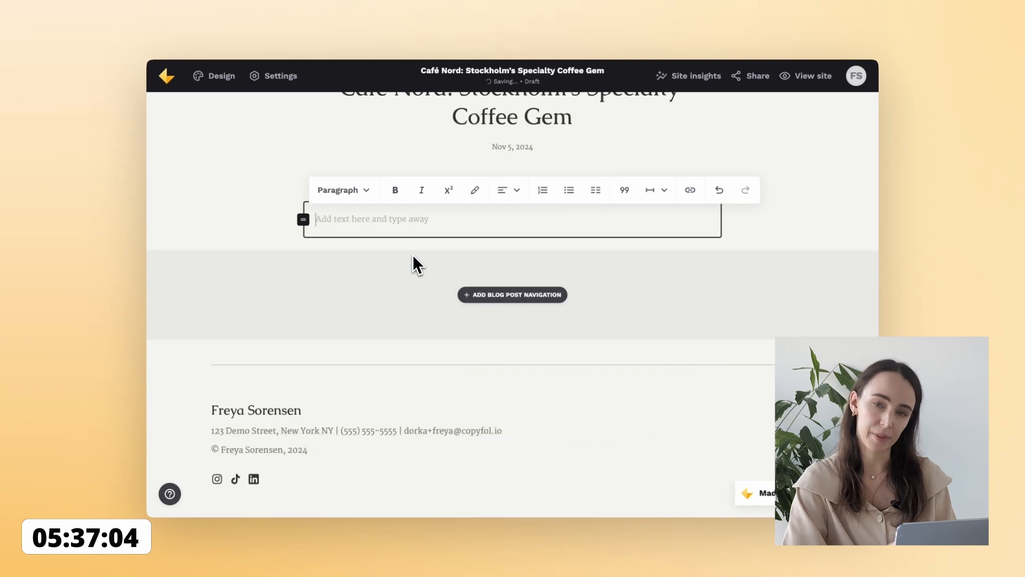
{"action": "key", "text": "ctrl+v"}
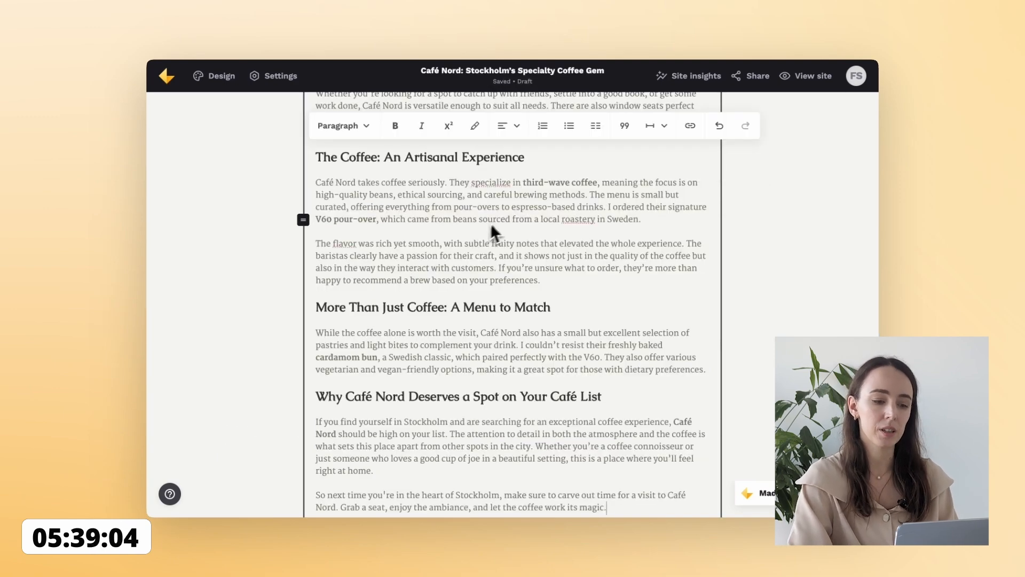
{"action": "scroll", "coordinate": [502, 226], "scroll_direction": "up", "scroll_amount": 4}
{"action": "scroll", "coordinate": [502, 225], "scroll_direction": "up", "scroll_amount": 3}
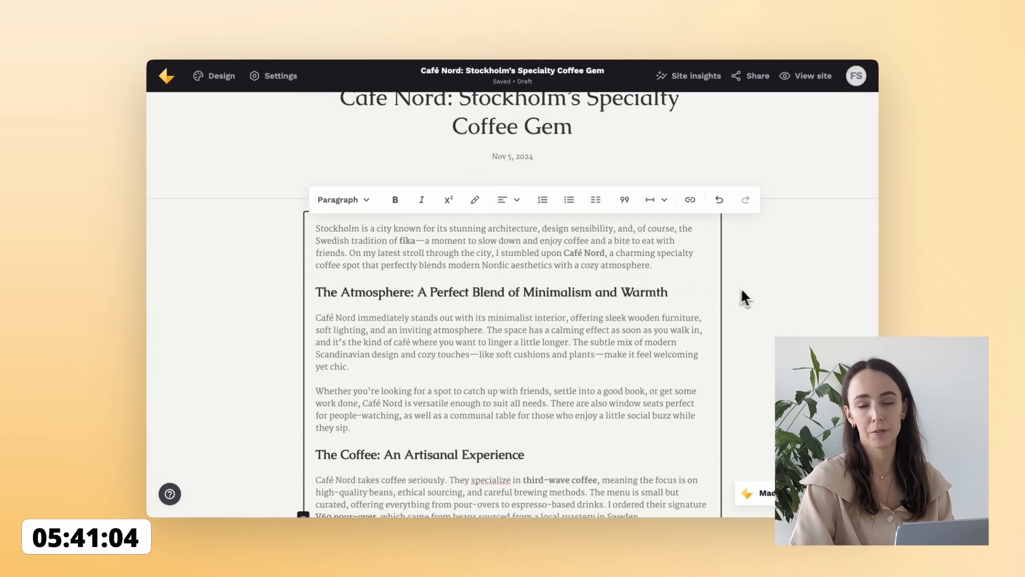
Step: Add a Text with image block just above the heading "The Coffee: An Artisanal Experience"
{"action": "scroll", "coordinate": [752, 294], "scroll_direction": "down", "scroll_amount": 4}
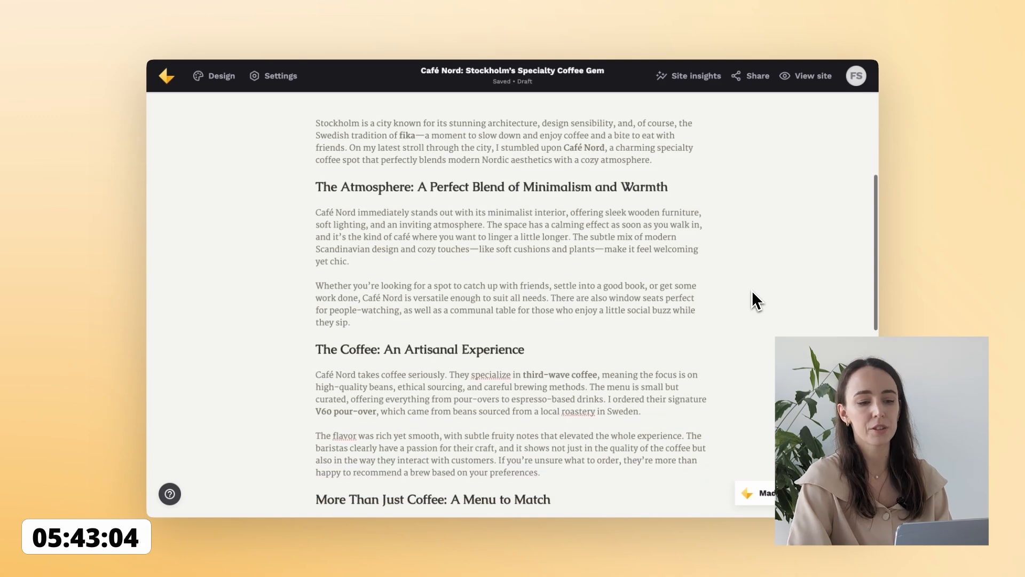
{"action": "left_click", "coordinate": [513, 335]}
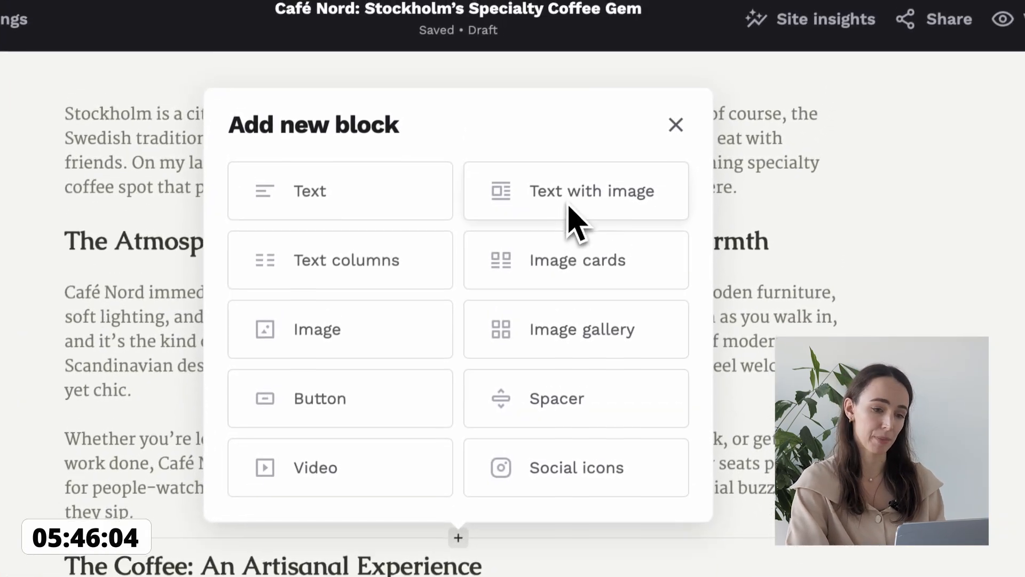
{"action": "left_click", "coordinate": [581, 151]}
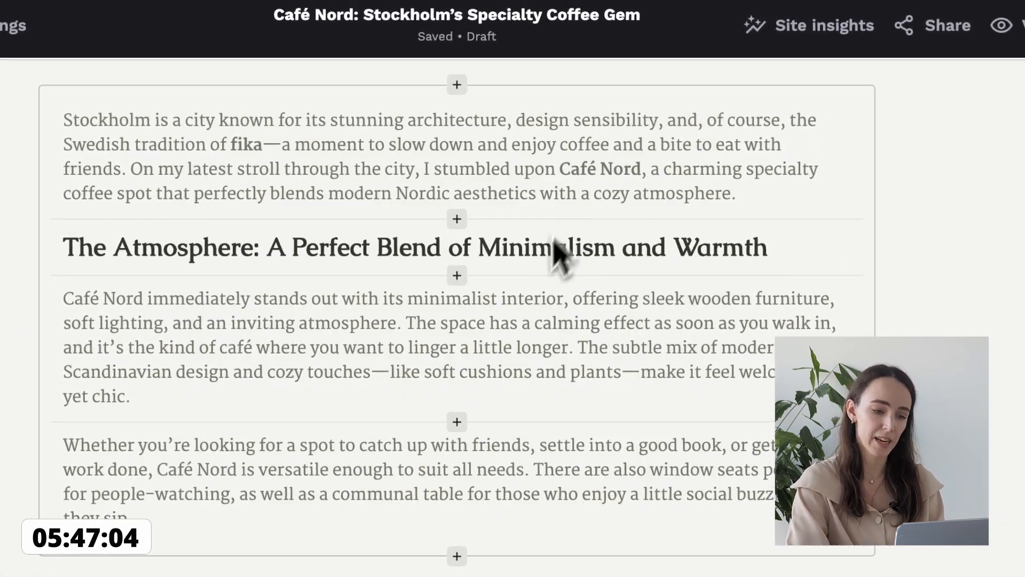
Step: Replace the new block's placeholder laptop photo with café-04.jpeg uploaded from the Blog folder
{"action": "scroll", "coordinate": [498, 372], "scroll_direction": "down", "scroll_amount": 2}
{"action": "left_click", "coordinate": [431, 333]}
{"action": "left_click", "coordinate": [433, 329]}
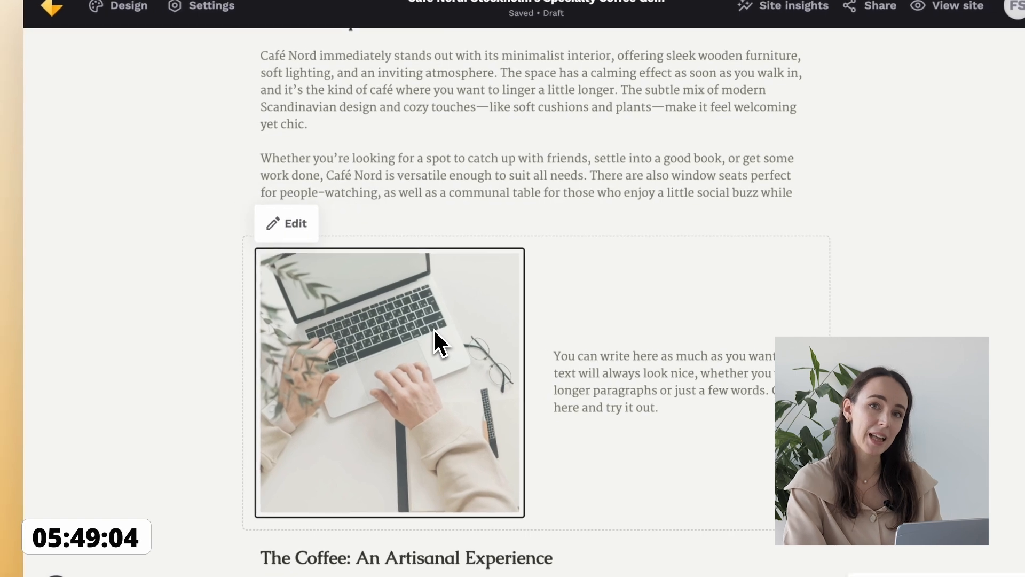
{"action": "left_click", "coordinate": [434, 329]}
{"action": "left_click", "coordinate": [395, 392]}
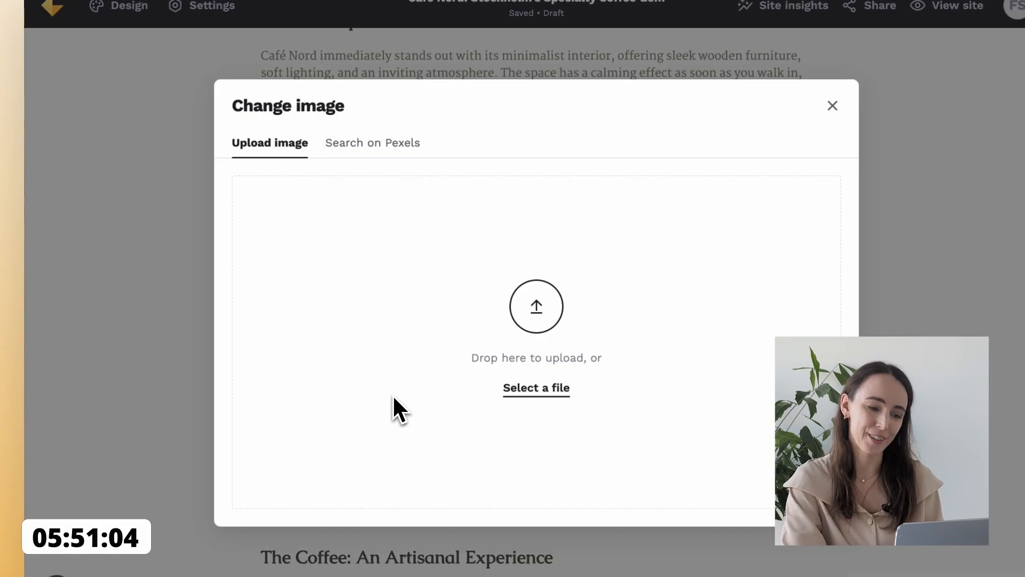
{"action": "left_click", "coordinate": [536, 315]}
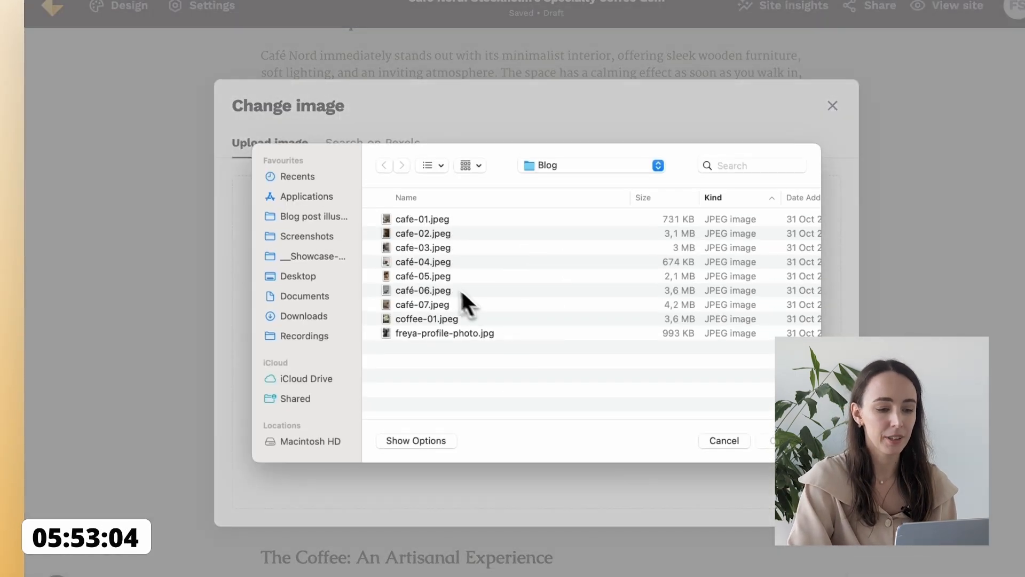
{"action": "left_click", "coordinate": [431, 264]}
{"action": "double_click", "coordinate": [430, 264]}
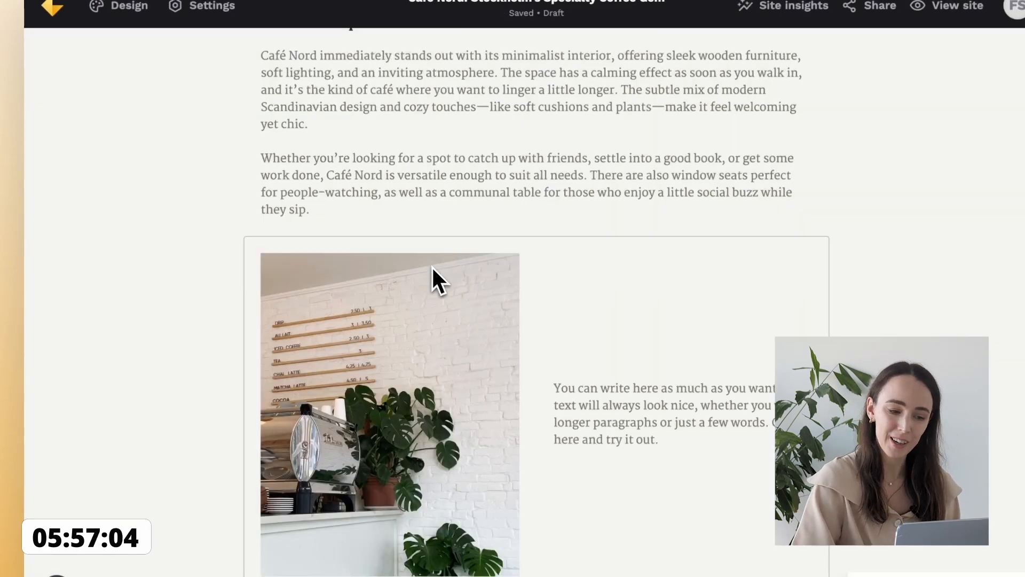
Step: Move the paragraph starting "Whether you're looking for a spot" into the new Text with image block, replacing its placeholder text
{"action": "left_click_drag", "start_coordinate": [339, 217], "coordinate": [253, 170]}
{"action": "key", "text": "ctrl+c"}
{"action": "key", "text": "BackSpace"}
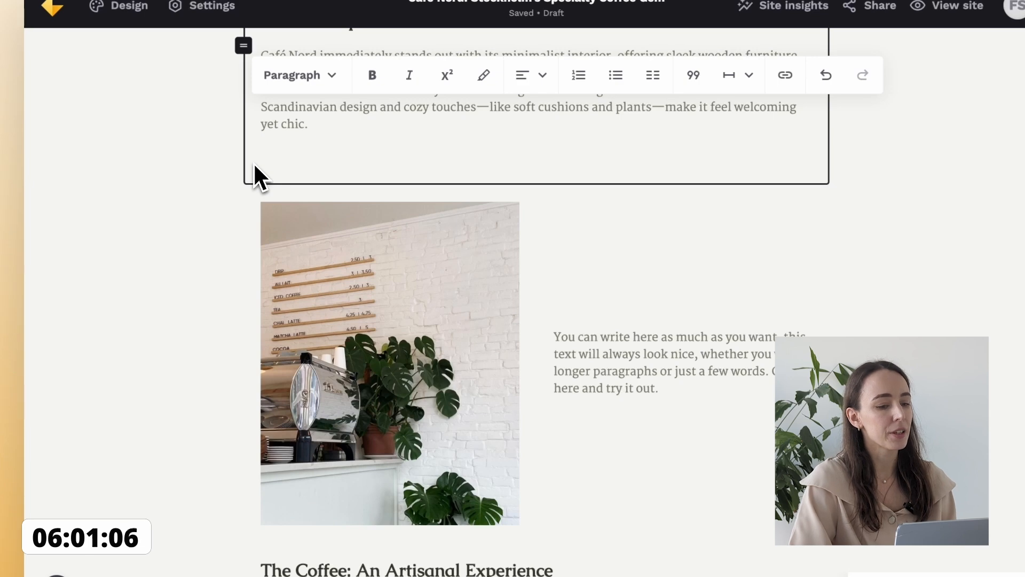
{"action": "key", "text": "BackSpace"}
{"action": "triple_click", "coordinate": [627, 322]}
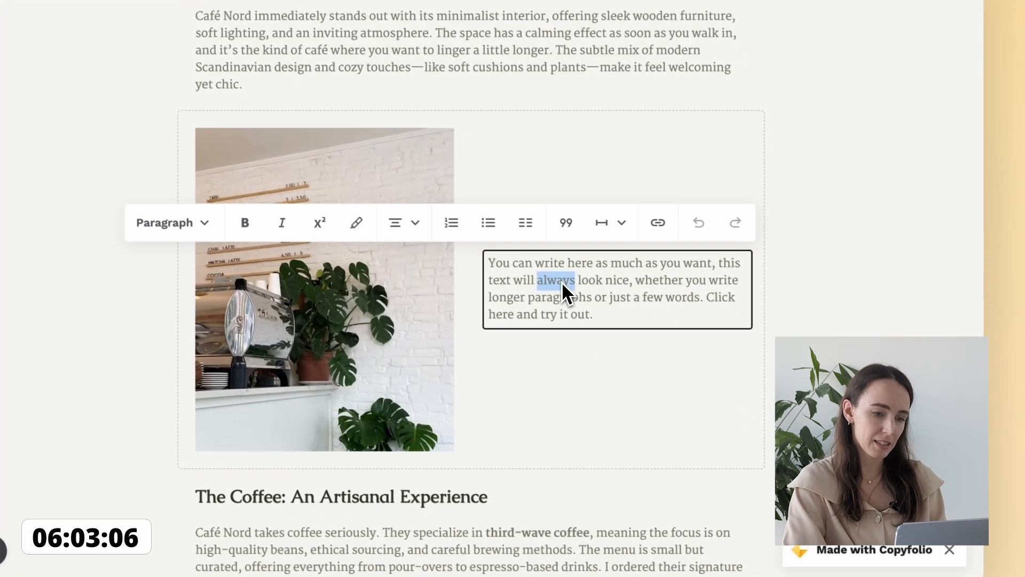
{"action": "key", "text": "ctrl+v"}
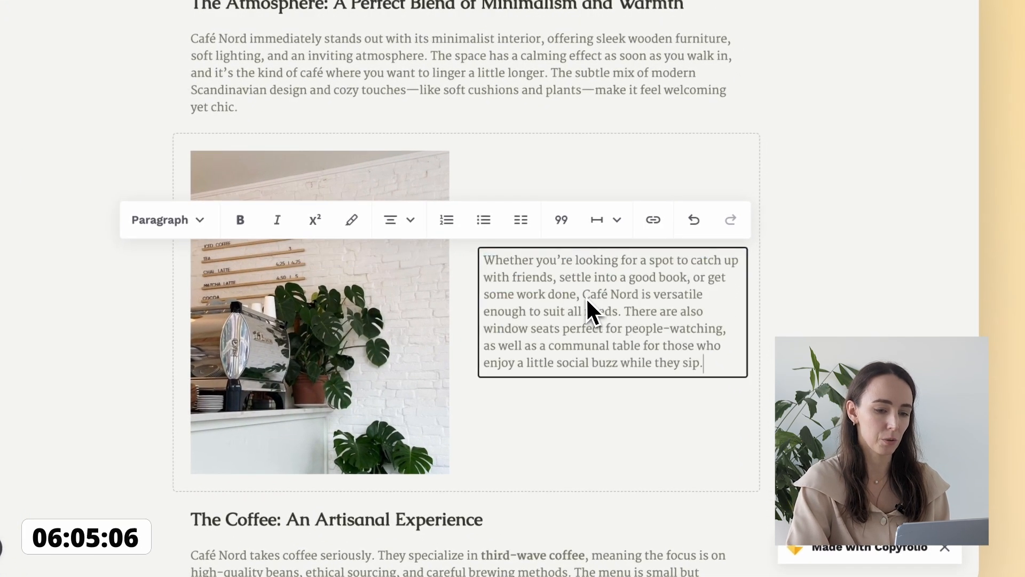
Step: Split the text beside the café image into two paragraphs before "There are also window seats"
{"action": "left_click", "coordinate": [623, 312]}
{"action": "key", "text": "Return"}
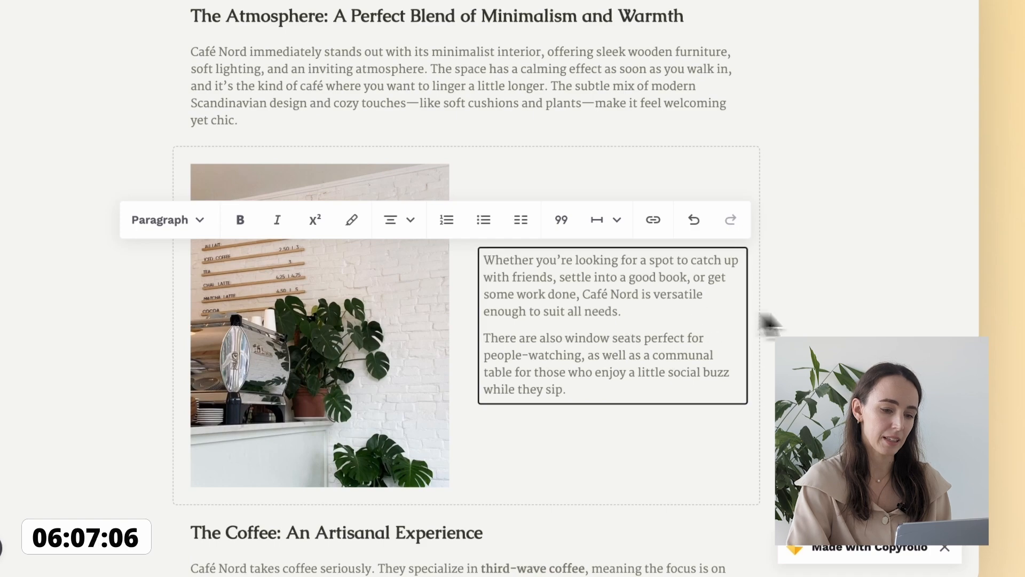
{"action": "left_click", "coordinate": [850, 319]}
Step: Add an Image block just above the heading "More Than Just Coffee: A Menu to Match"
{"action": "scroll", "coordinate": [851, 320], "scroll_direction": "down", "scroll_amount": 6}
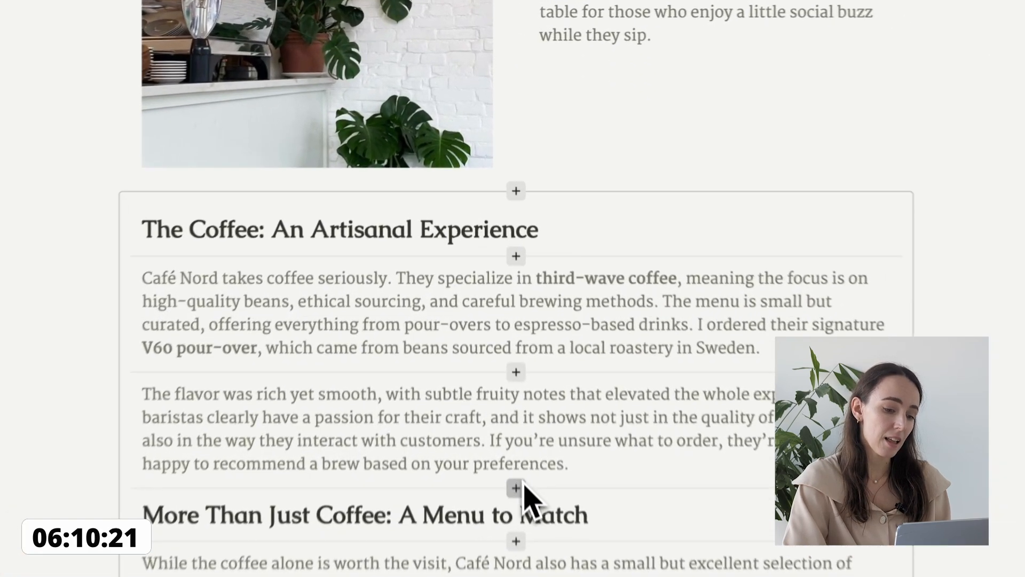
{"action": "left_click", "coordinate": [466, 390]}
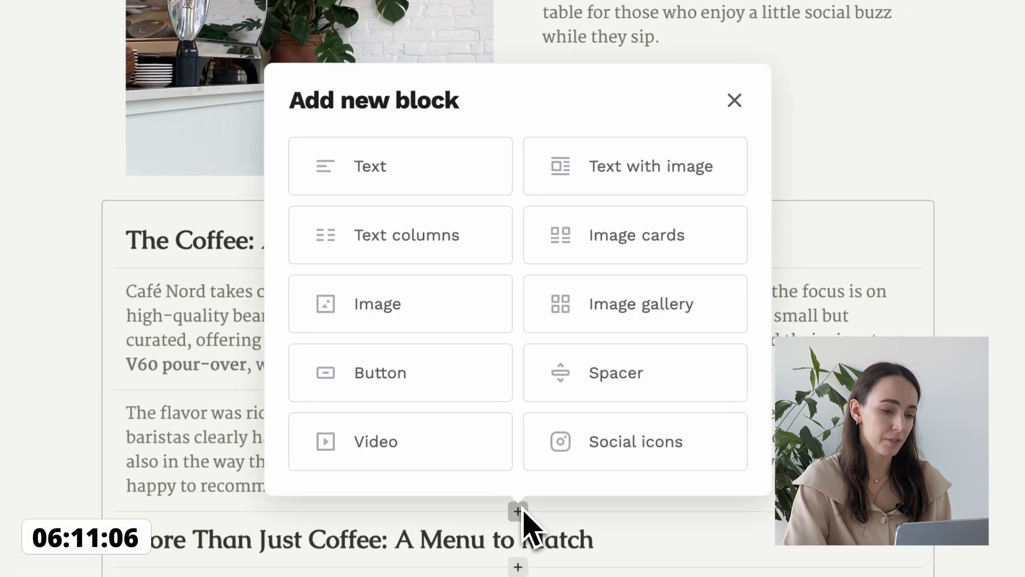
{"action": "left_click", "coordinate": [426, 326]}
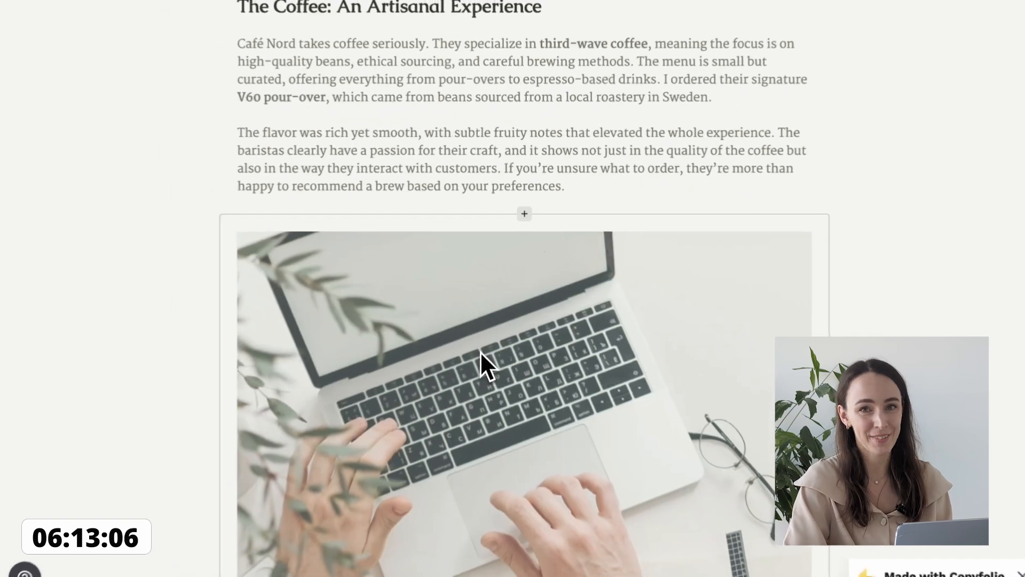
Step: Replace the new Image block's placeholder laptop photo with café-05.jpeg uploaded from the Blog folder
{"action": "left_click", "coordinate": [477, 334]}
{"action": "left_click", "coordinate": [393, 358]}
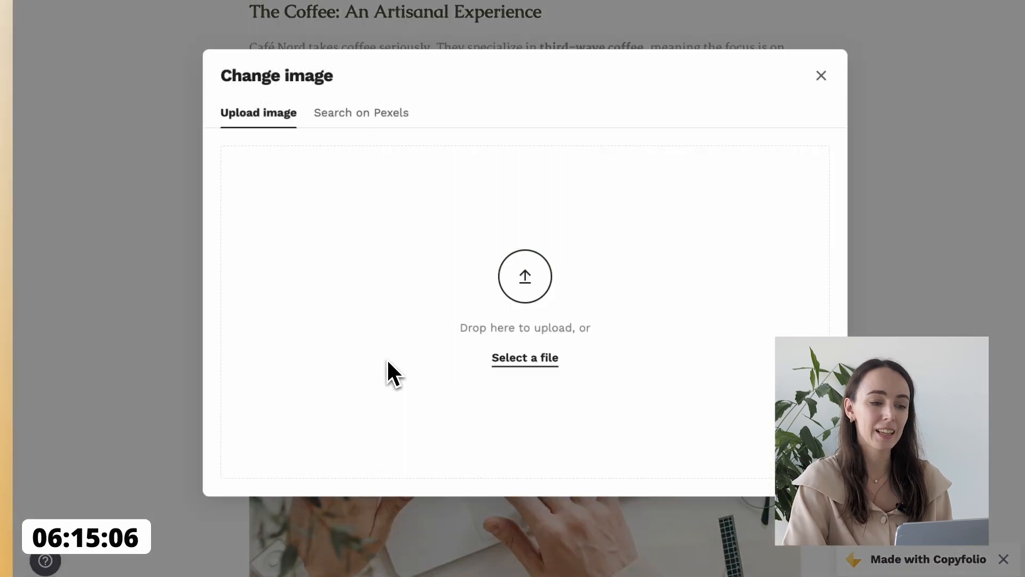
{"action": "left_click", "coordinate": [537, 283]}
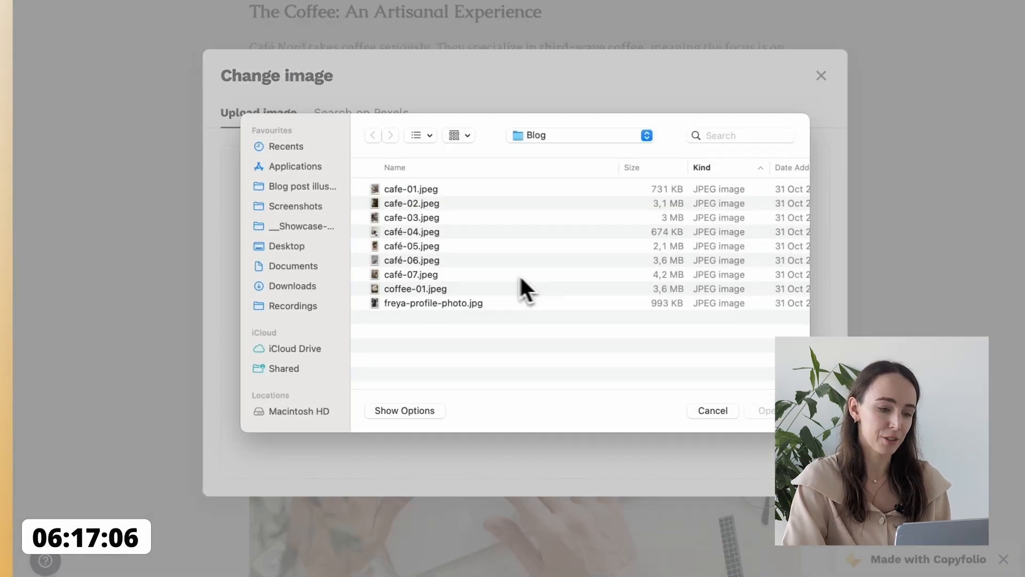
{"action": "double_click", "coordinate": [425, 247]}
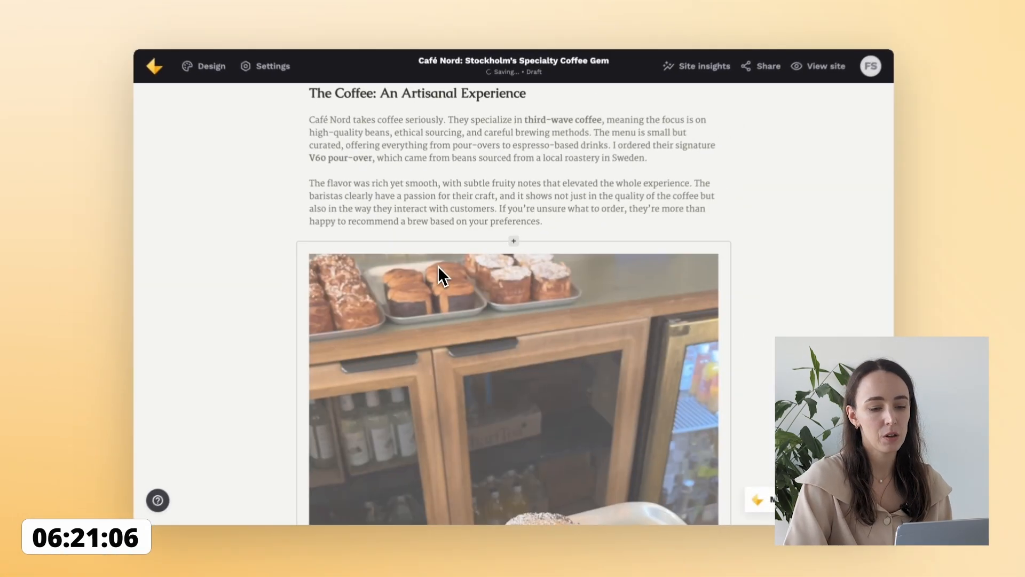
Step: Add an Image gallery above "Why Café Nord Deserves a Spot on Your Café List" and remove its first two placeholder photos
{"action": "scroll", "coordinate": [440, 268], "scroll_direction": "down", "scroll_amount": 15}
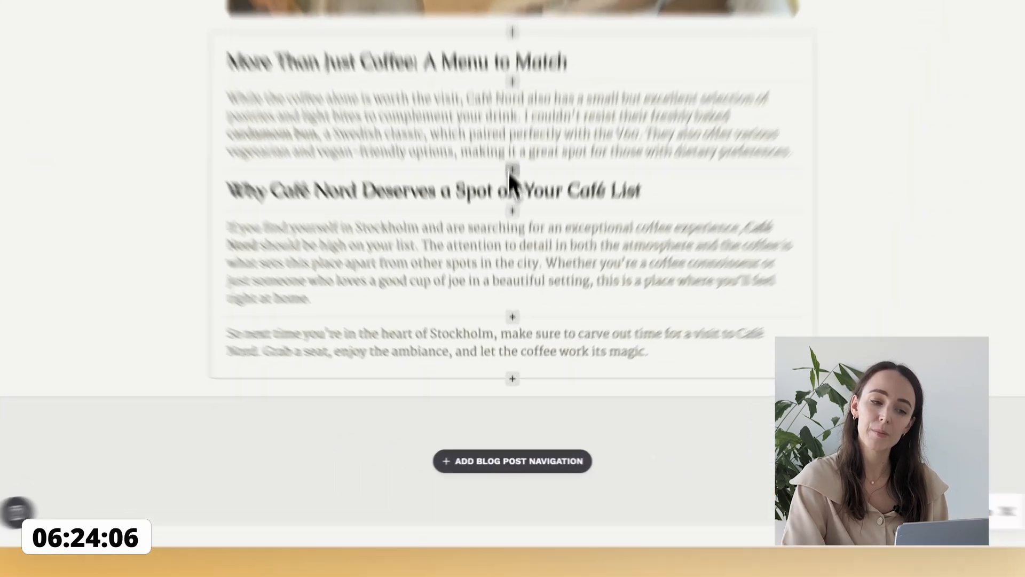
{"action": "left_click", "coordinate": [512, 256]}
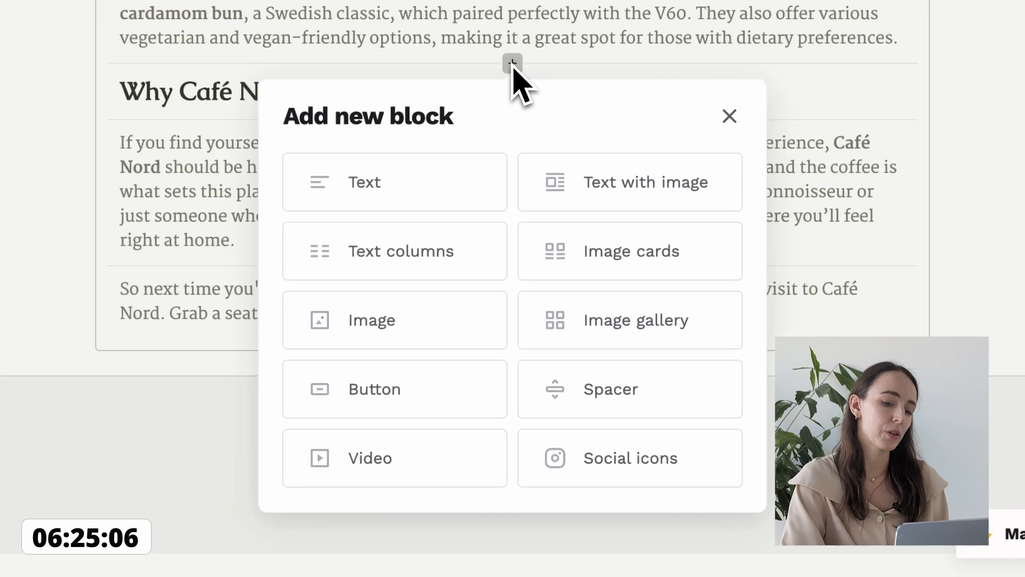
{"action": "left_click", "coordinate": [623, 337]}
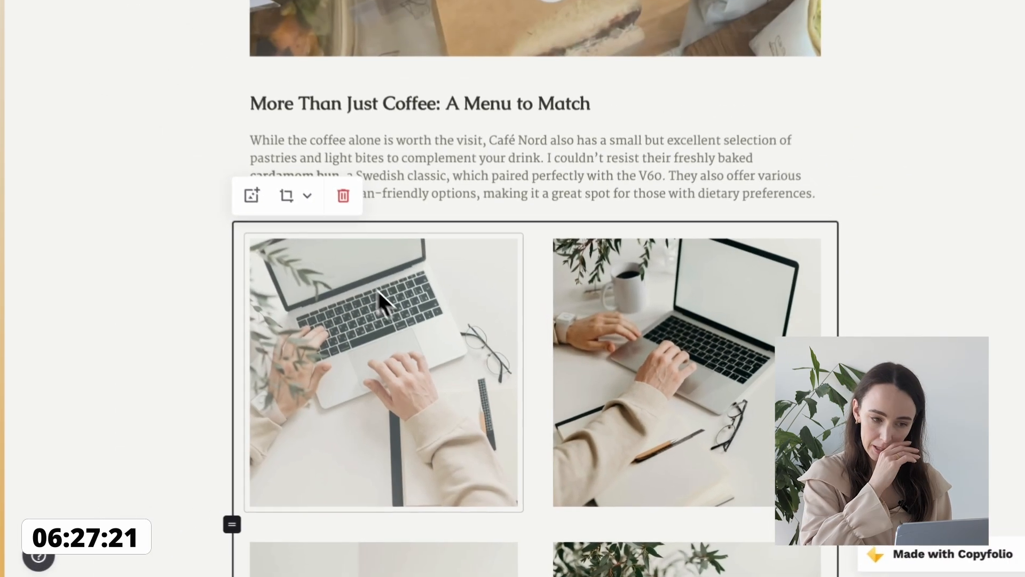
{"action": "left_click", "coordinate": [329, 212]}
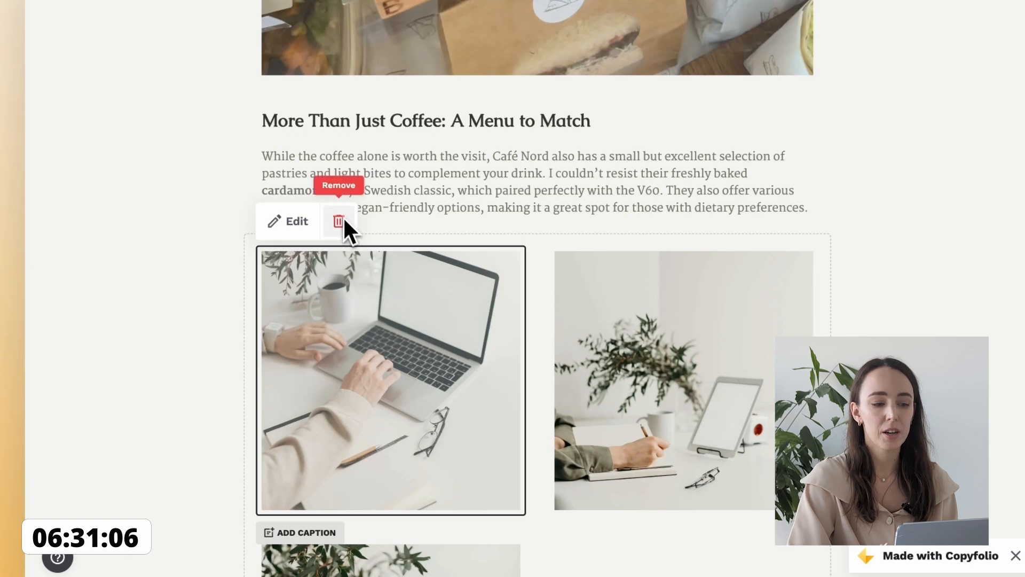
{"action": "left_click", "coordinate": [339, 219]}
Step: Replace the first remaining gallery photo with café-06.jpeg from the Blog folder, cropped with the zoom fully out
{"action": "left_click", "coordinate": [386, 306]}
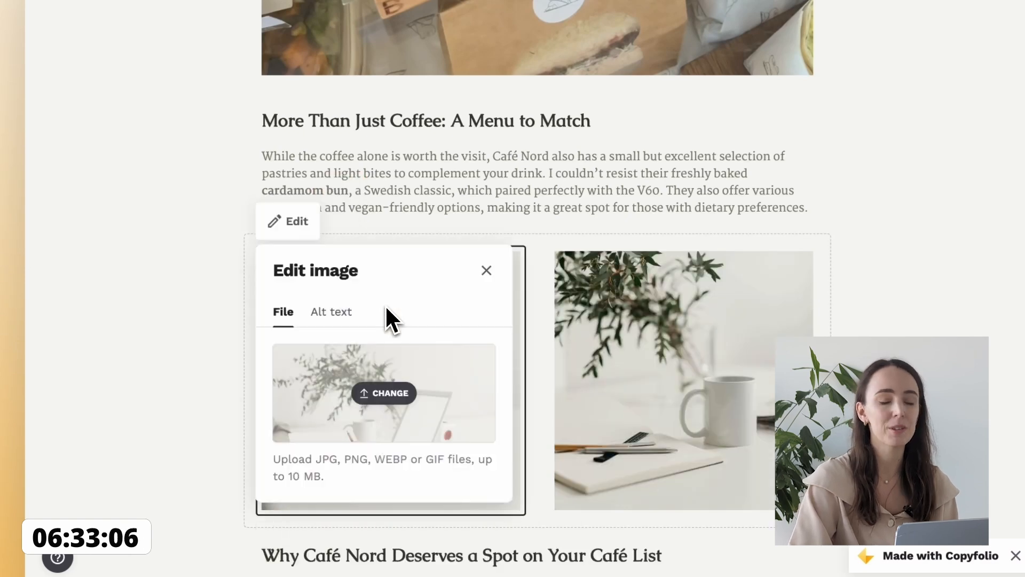
{"action": "left_click", "coordinate": [391, 394]}
{"action": "left_click", "coordinate": [529, 299]}
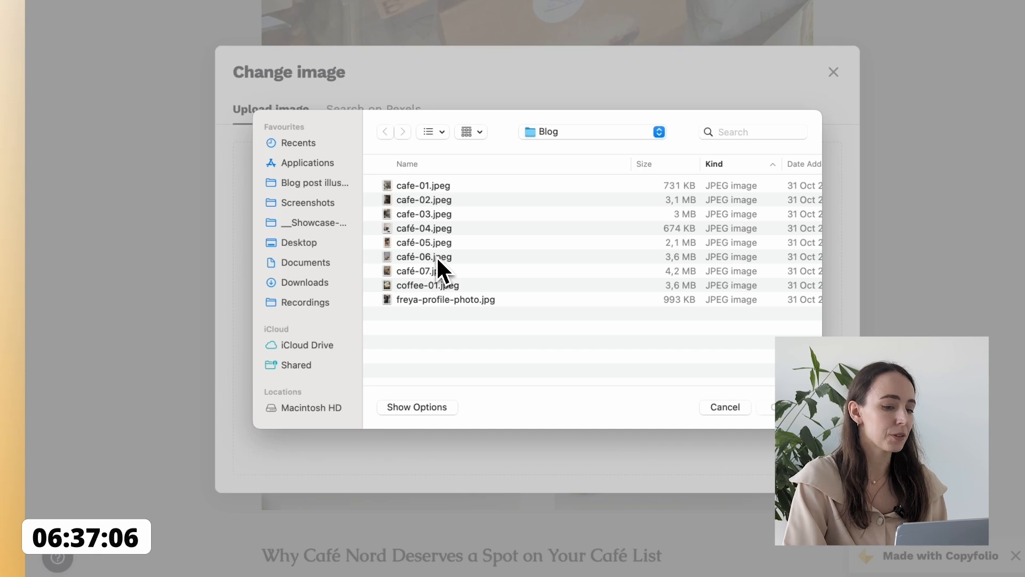
{"action": "double_click", "coordinate": [437, 257]}
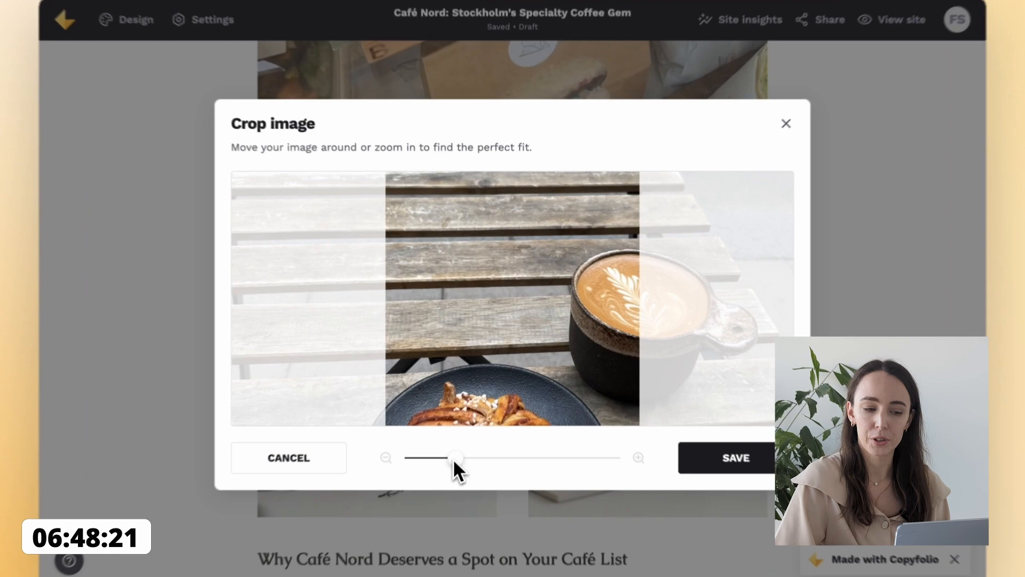
{"action": "left_click_drag", "start_coordinate": [453, 458], "coordinate": [393, 465]}
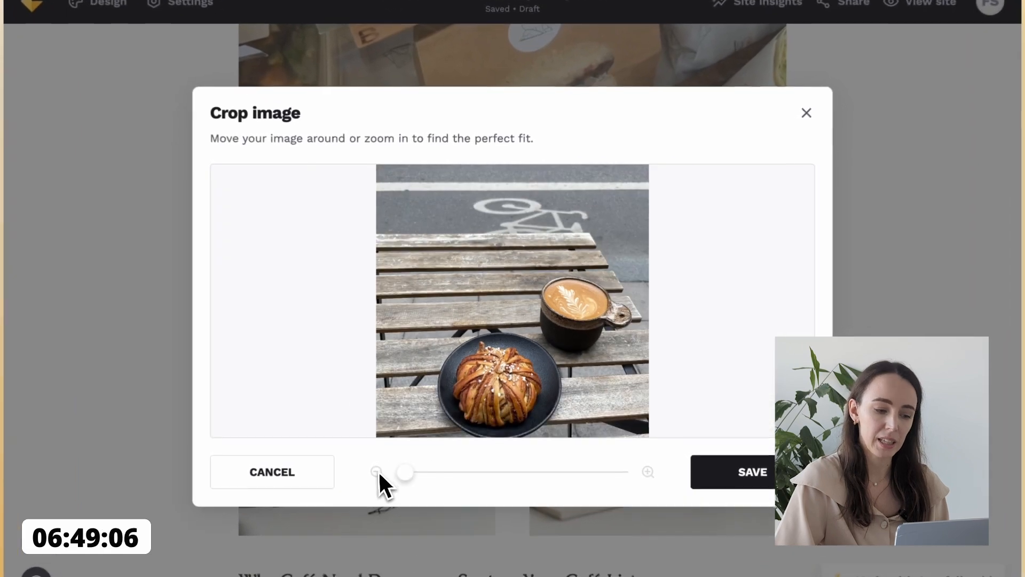
{"action": "left_click", "coordinate": [735, 461]}
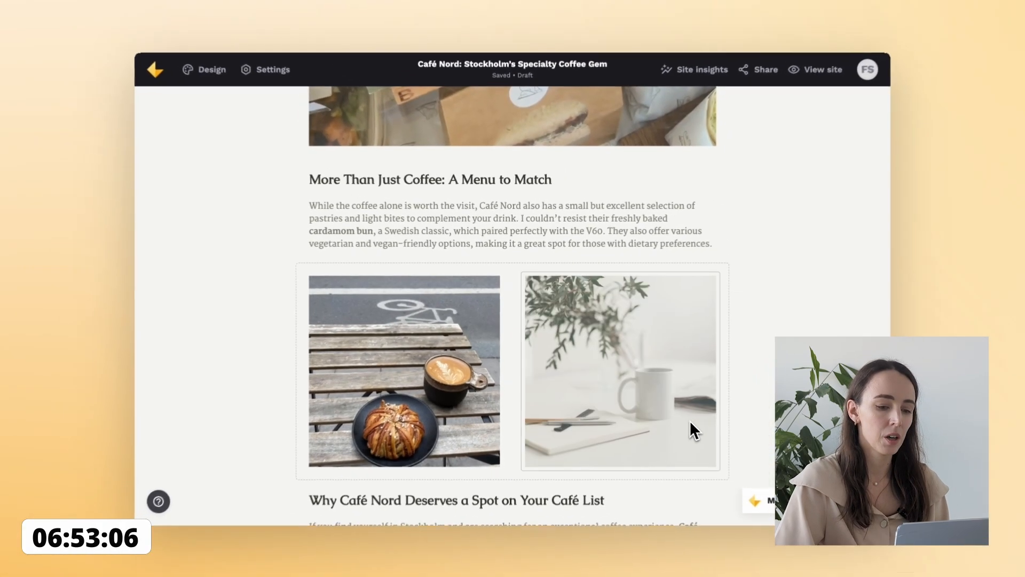
Step: Replace the second gallery photo, the white mug, with café-07.jpeg from the Blog folder, cropped with the zoom fully out
{"action": "left_click", "coordinate": [740, 472]}
{"action": "left_click", "coordinate": [740, 472]}
{"action": "left_click", "coordinate": [620, 379]}
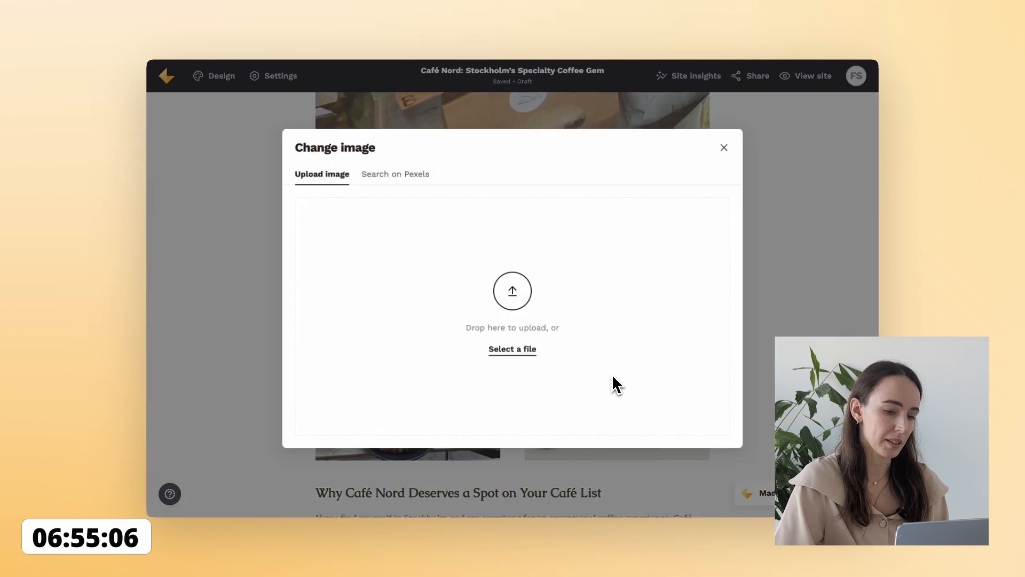
{"action": "left_click", "coordinate": [512, 290]}
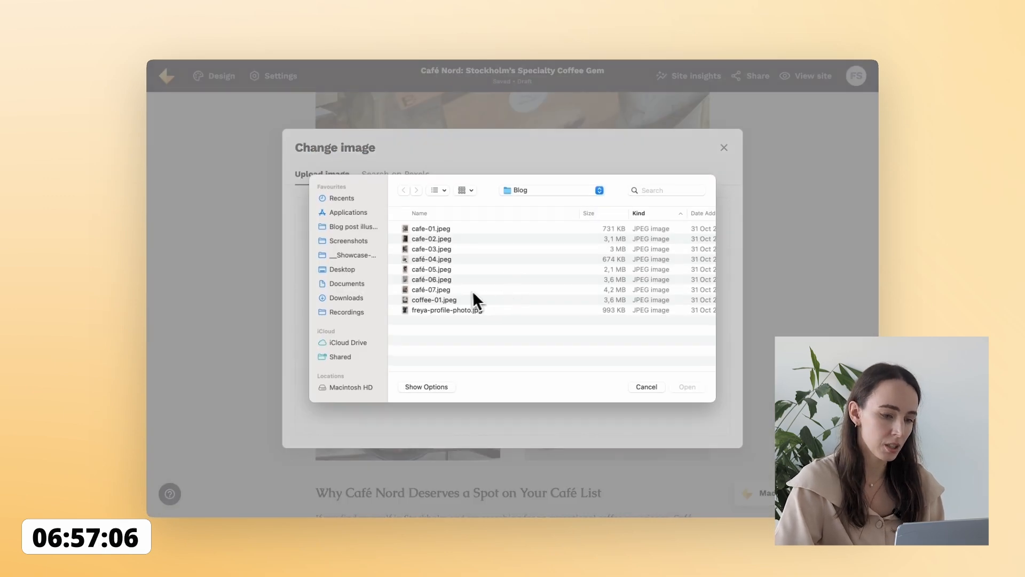
{"action": "left_click", "coordinate": [444, 292]}
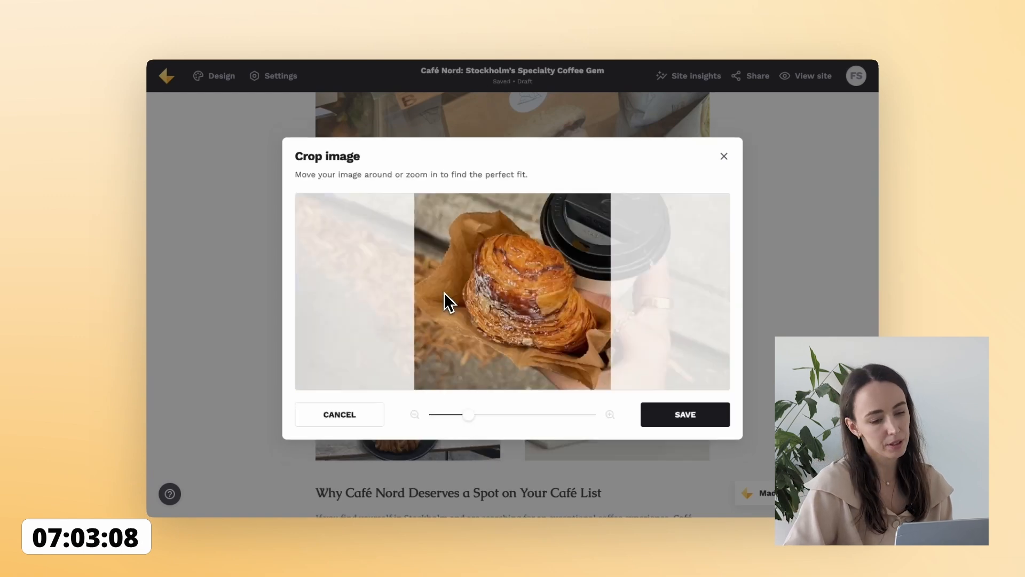
{"action": "left_click_drag", "start_coordinate": [470, 416], "coordinate": [404, 416]}
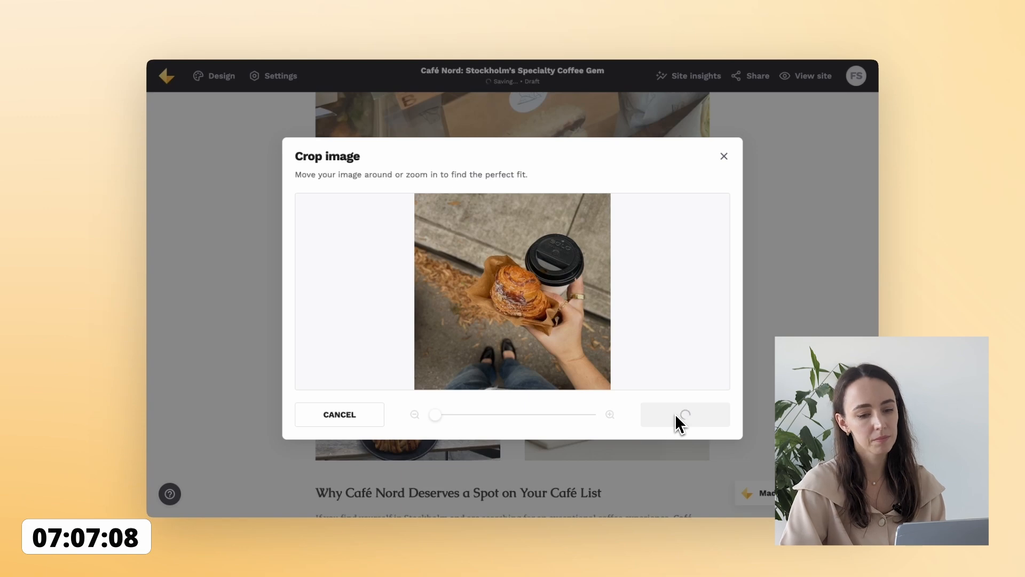
Step: Add a Button block beneath the closing paragraph of the Café Nord post
{"action": "scroll", "coordinate": [675, 403], "scroll_direction": "down", "scroll_amount": 5}
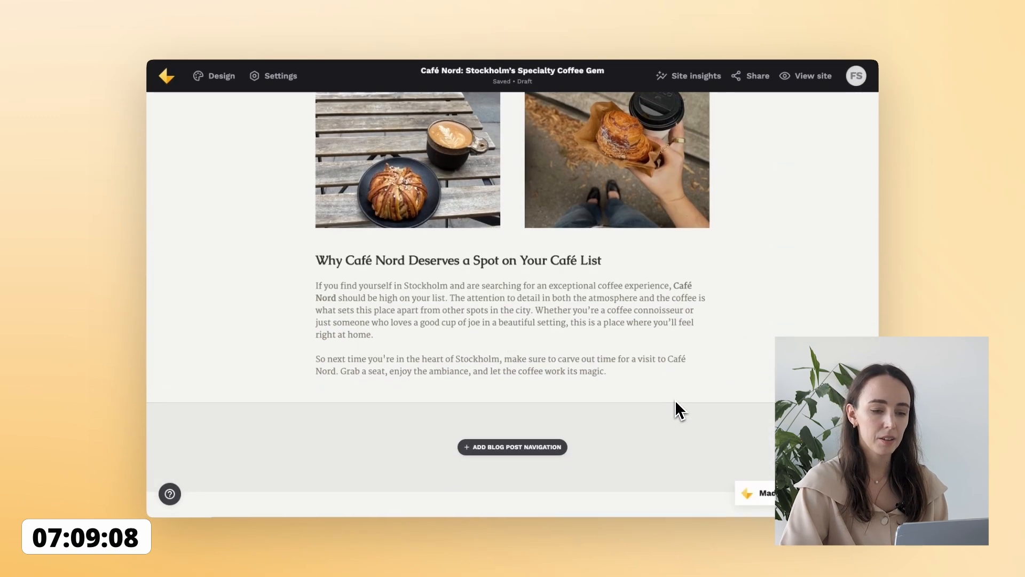
{"action": "mouse_move", "coordinate": [556, 383]}
{"action": "left_click", "coordinate": [514, 390]}
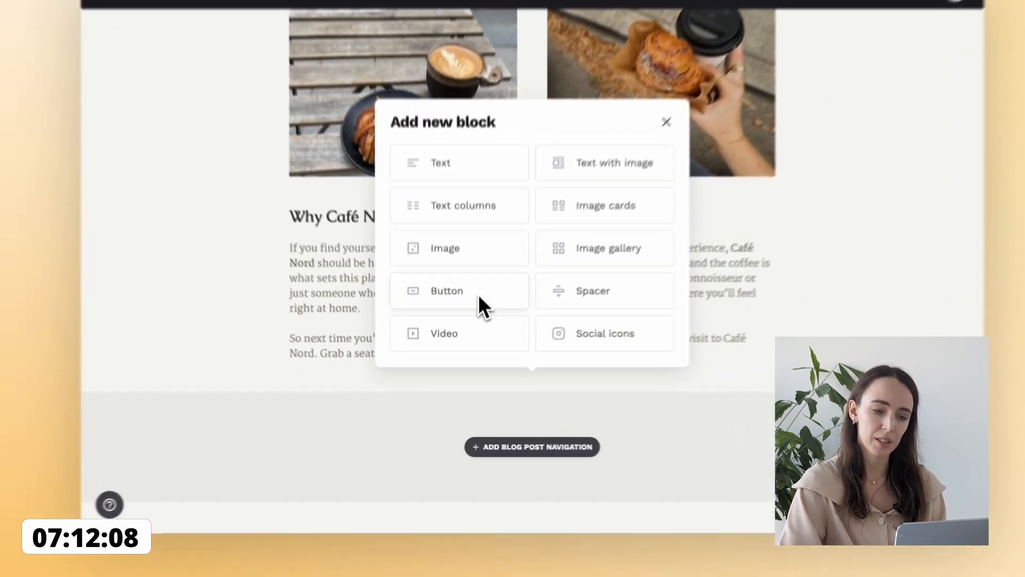
{"action": "left_click", "coordinate": [470, 325]}
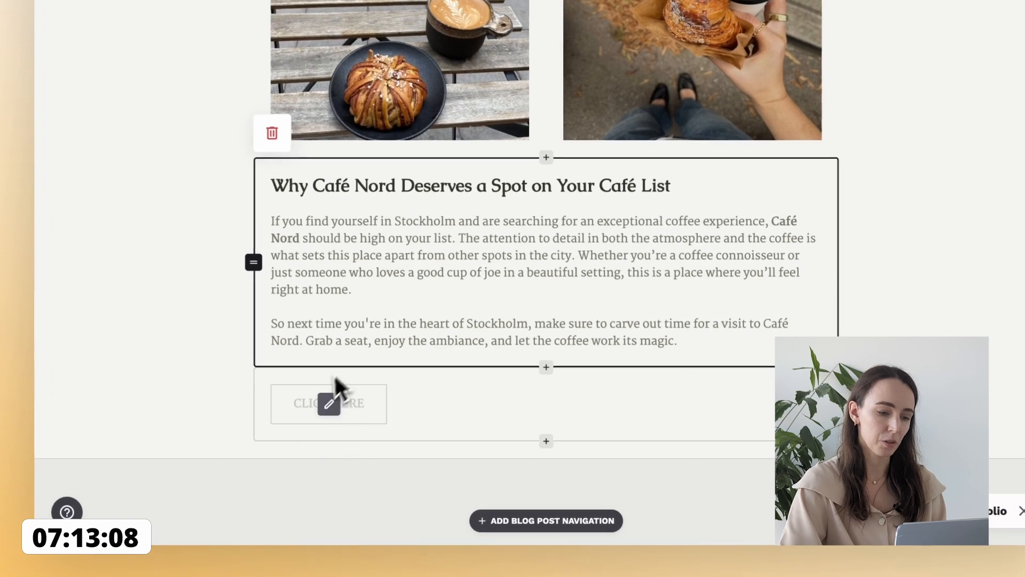
Step: Change the new button's label to "Check their website 👉"
{"action": "left_click", "coordinate": [328, 404]}
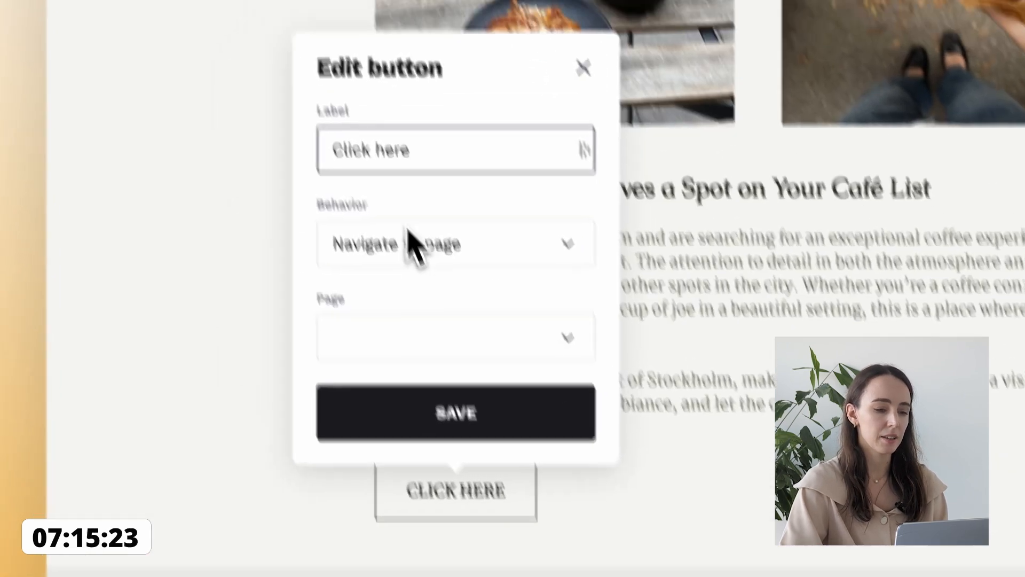
{"action": "double_click", "coordinate": [289, 162]}
{"action": "triple_click", "coordinate": [423, 243]}
{"action": "type", "text": "Check "}
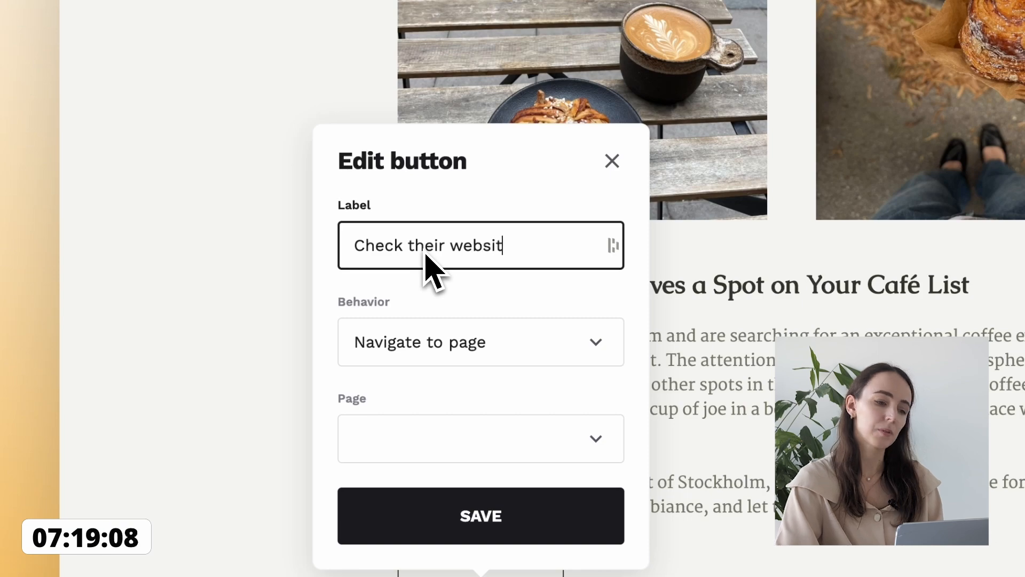
{"action": "type", "text": "their website 👉"}
{"action": "left_click", "coordinate": [480, 348]}
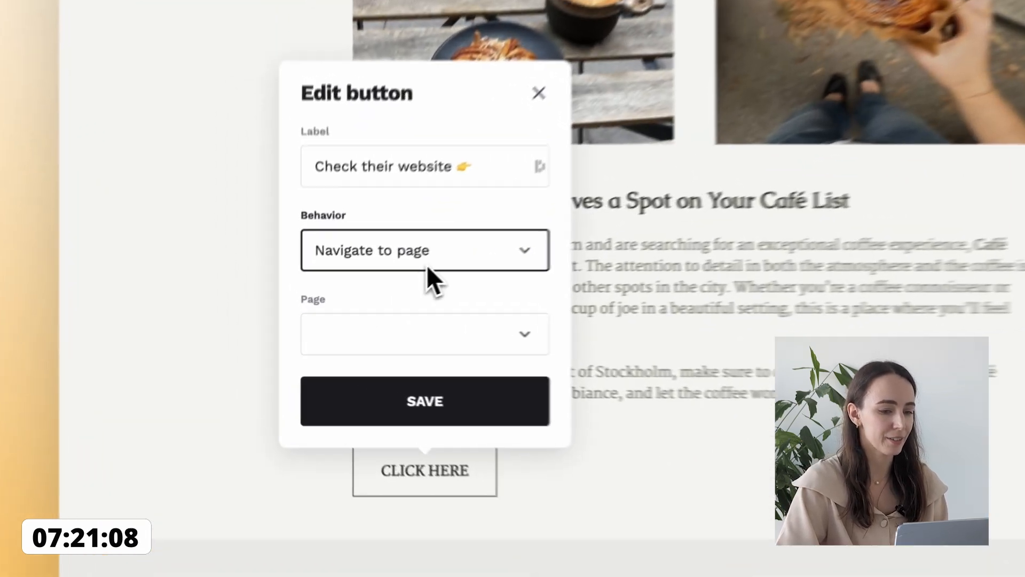
{"action": "left_click", "coordinate": [457, 269]}
{"action": "left_click", "coordinate": [425, 342]}
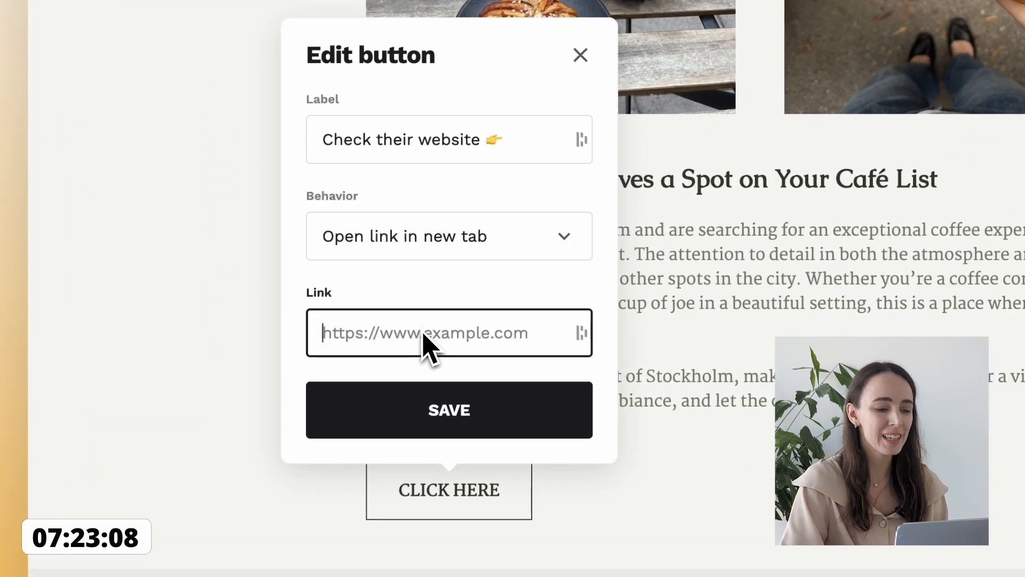
{"action": "type", "text": "https://"}
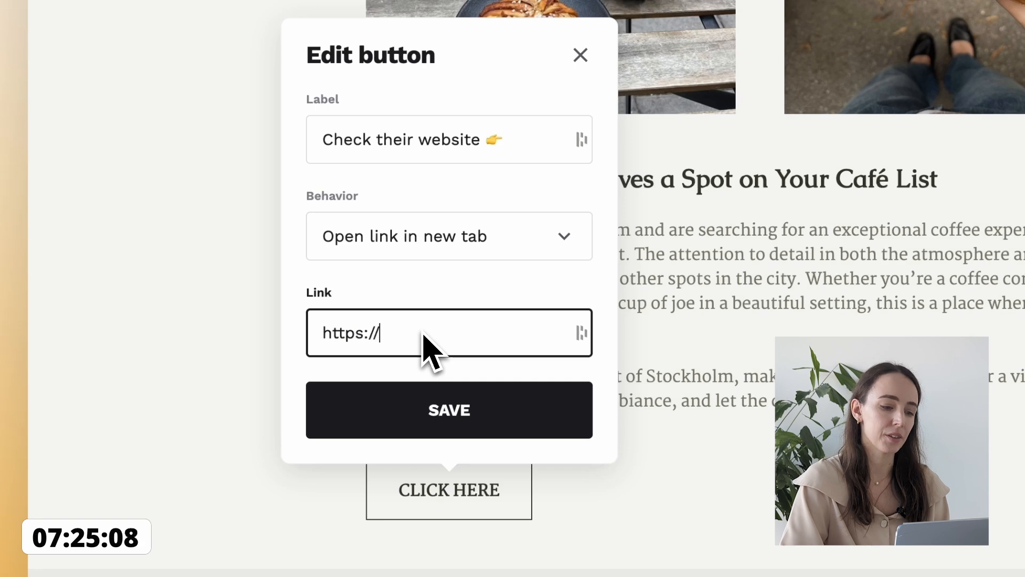
{"action": "type", "text": "cafenordst"}
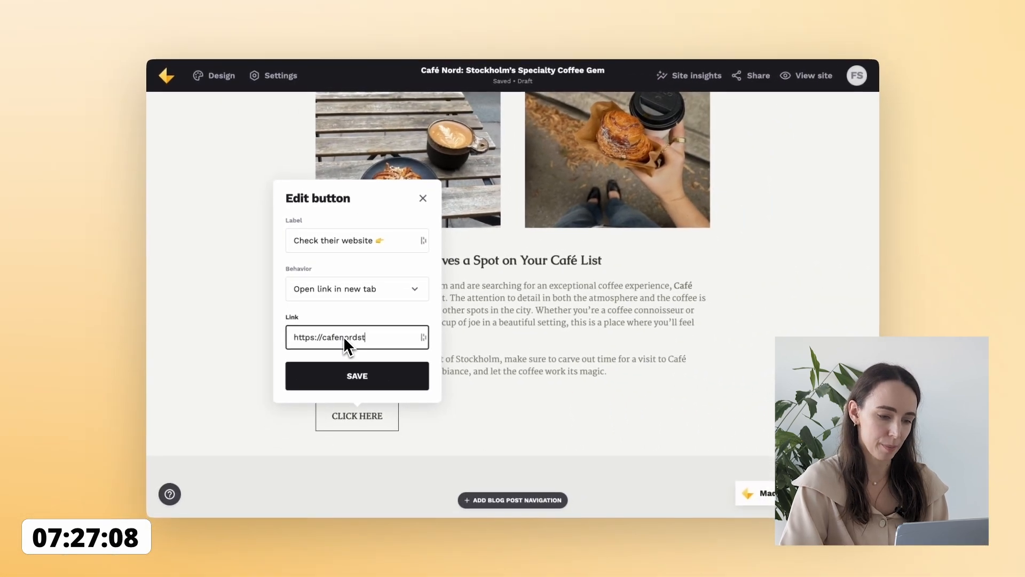
{"action": "type", "text": "ockholm.com"}
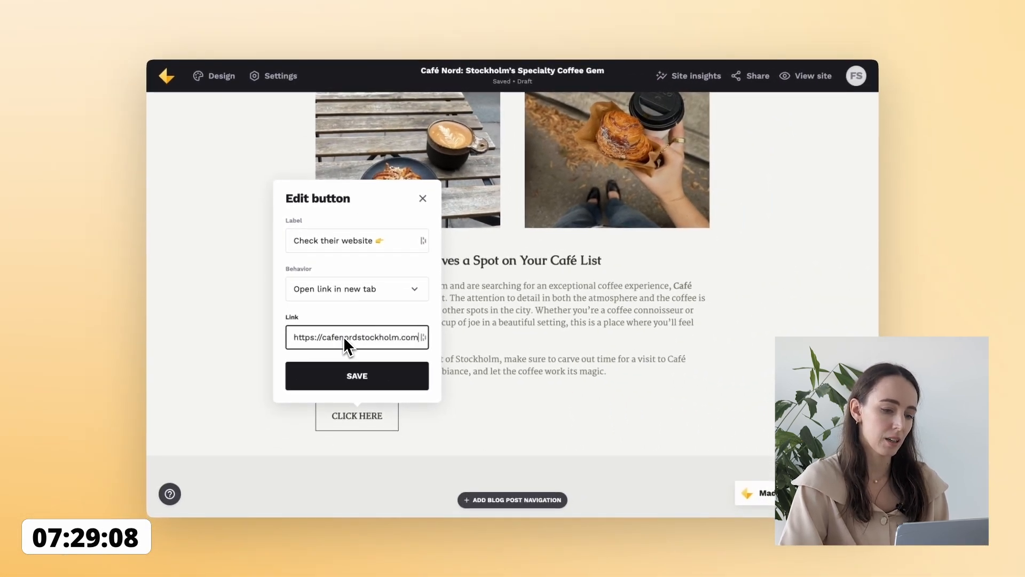
{"action": "left_click", "coordinate": [347, 375]}
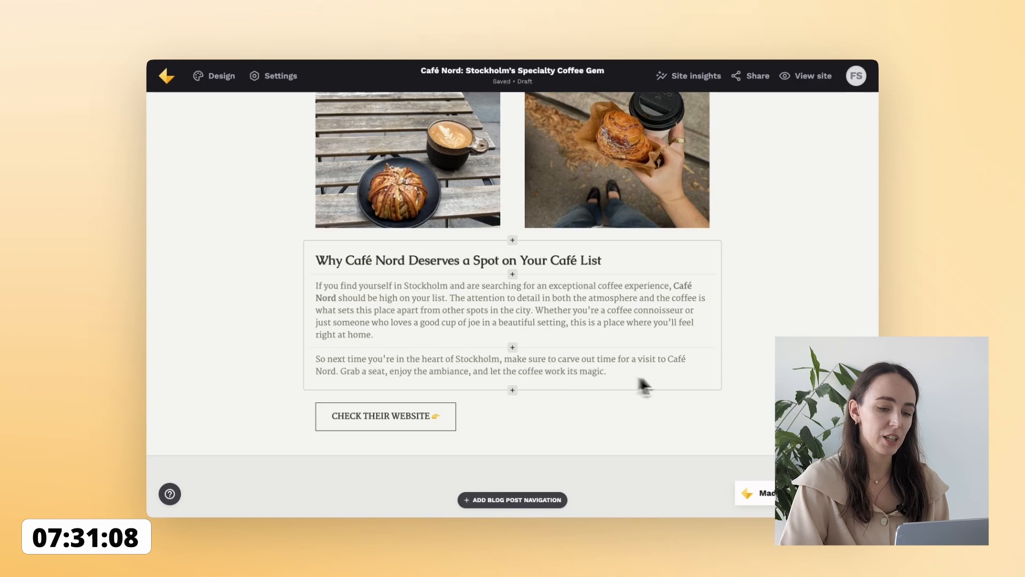
Step: Set the Café Nord draft post to public
{"action": "scroll", "coordinate": [677, 374], "scroll_direction": "up", "scroll_amount": 15}
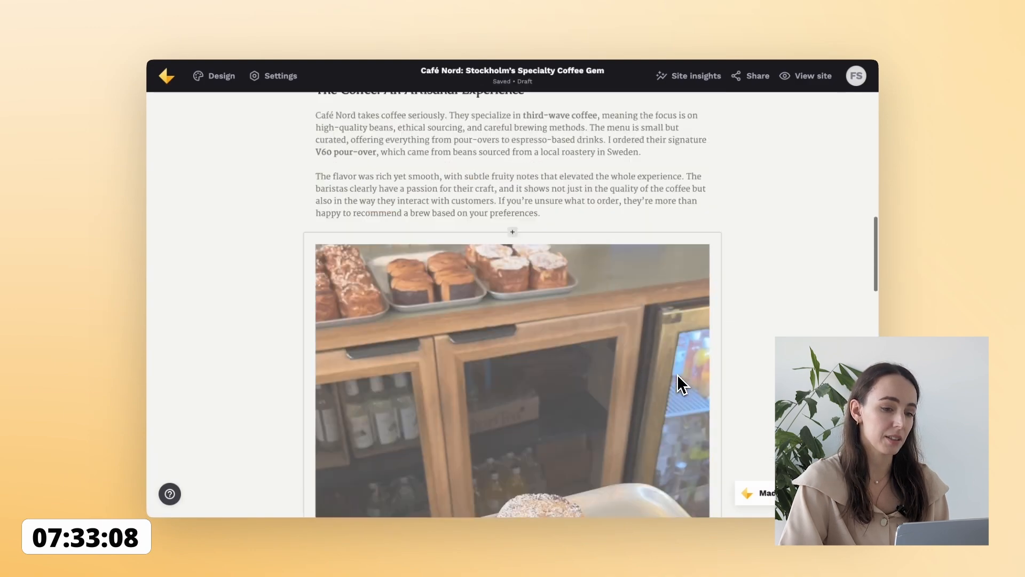
{"action": "scroll", "coordinate": [677, 374], "scroll_direction": "up", "scroll_amount": 15}
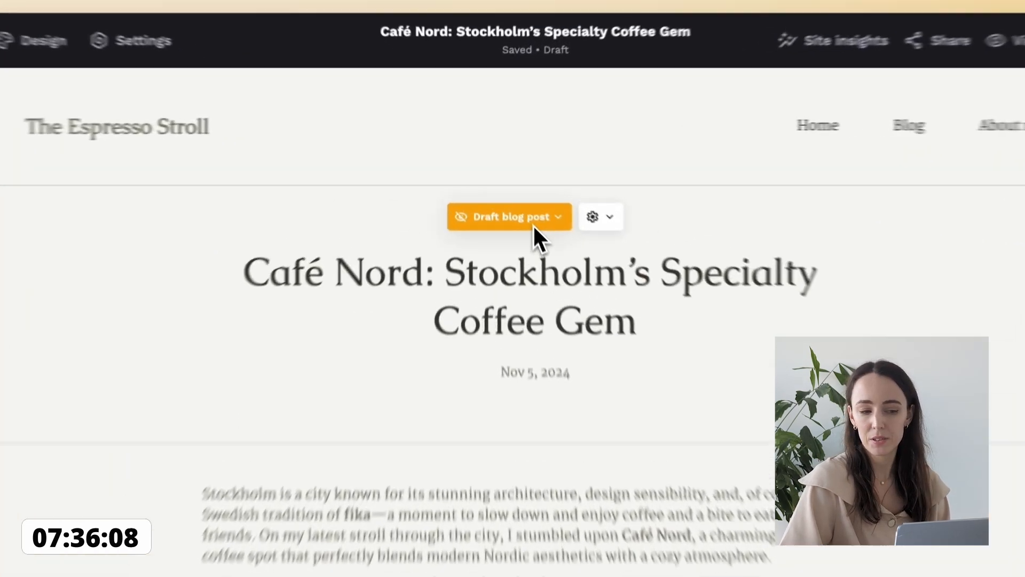
{"action": "left_click", "coordinate": [511, 182]}
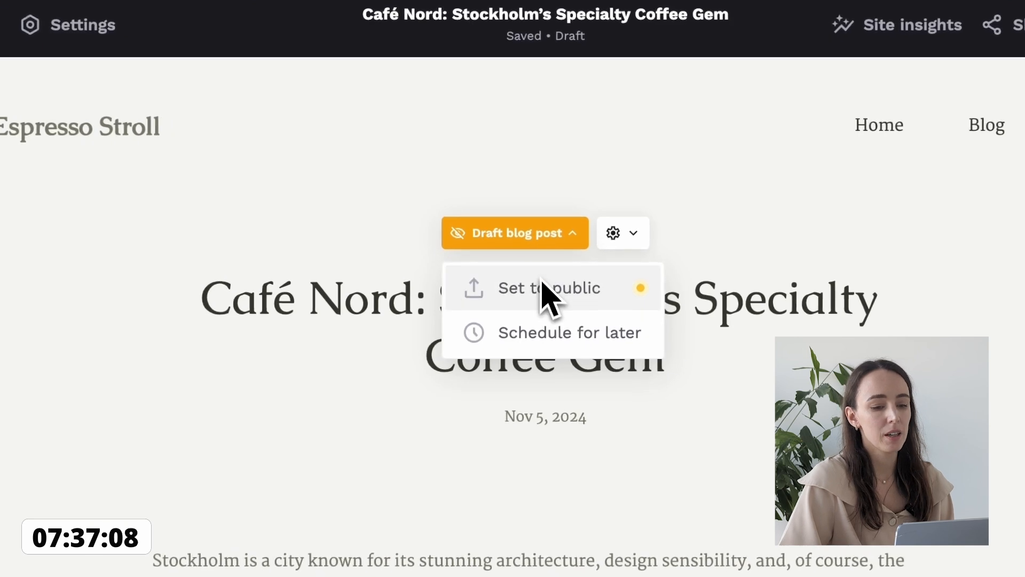
{"action": "left_click", "coordinate": [514, 207]}
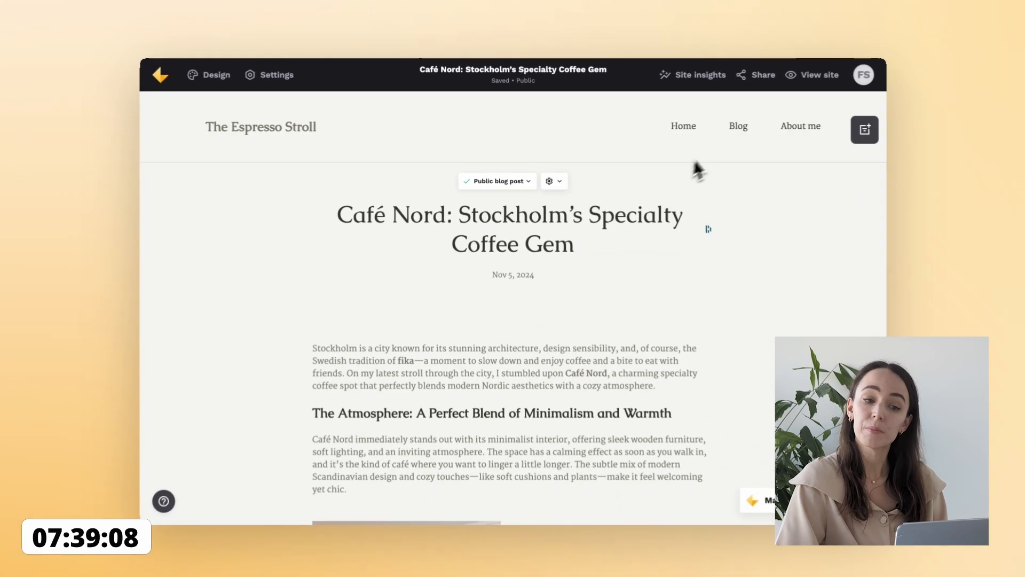
Step: Open the Copenhagen's Café Blomst post from the Blog page and hide its opening image
{"action": "left_click", "coordinate": [731, 126]}
{"action": "scroll", "coordinate": [735, 195], "scroll_direction": "down", "scroll_amount": 5}
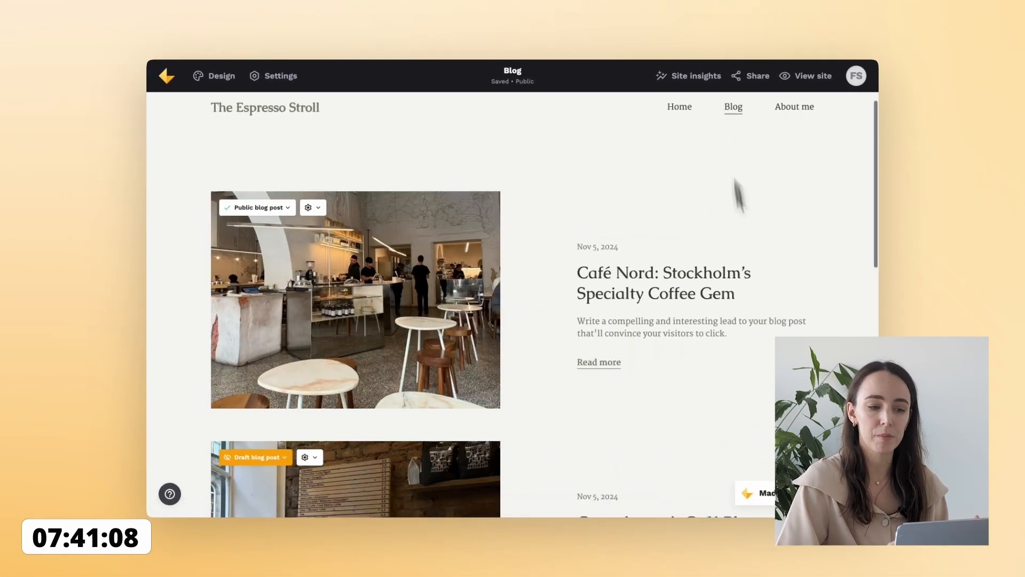
{"action": "left_click", "coordinate": [447, 382]}
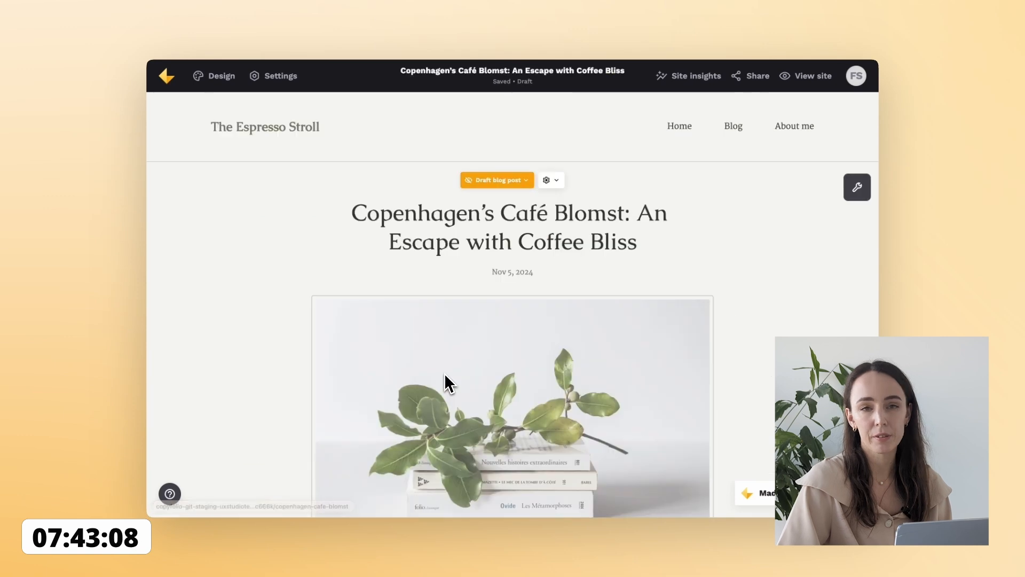
{"action": "left_click", "coordinate": [858, 187]}
{"action": "left_click", "coordinate": [816, 231]}
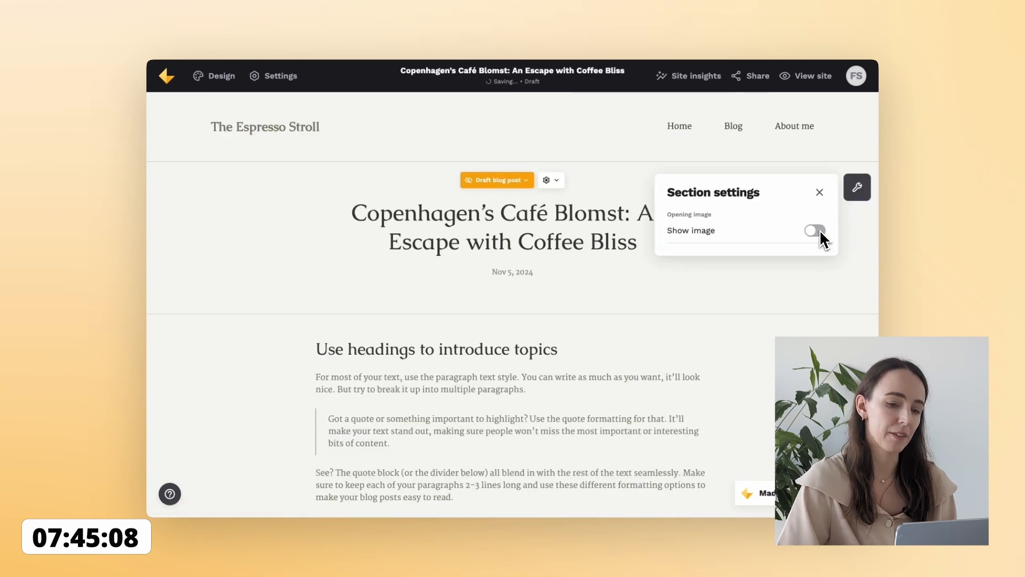
{"action": "left_click", "coordinate": [820, 193]}
Step: Delete the Text with image block from the Café Blomst post and replace all its placeholder text with the copied article
{"action": "scroll", "coordinate": [625, 406], "scroll_direction": "down", "scroll_amount": 5}
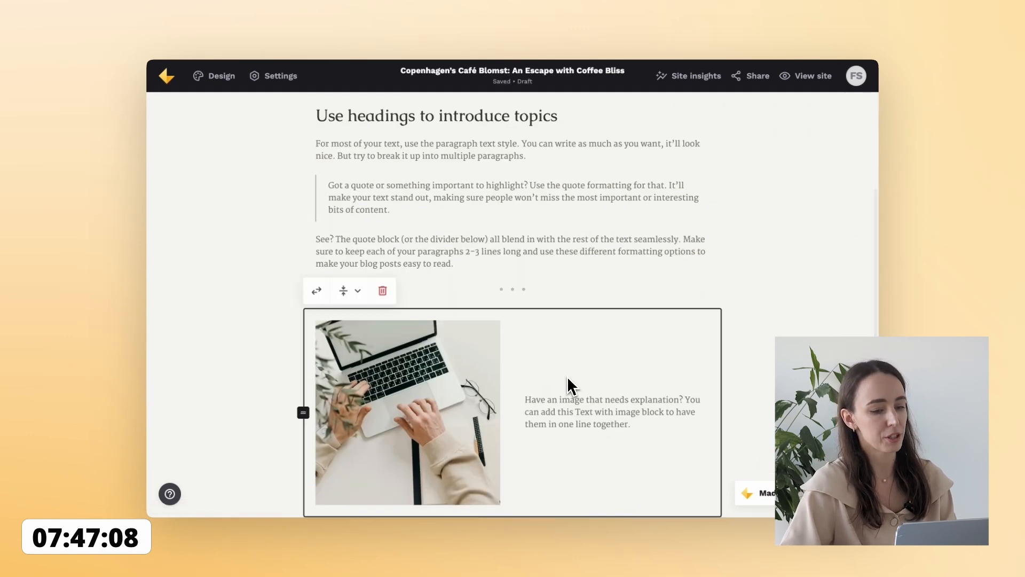
{"action": "left_click", "coordinate": [382, 292]}
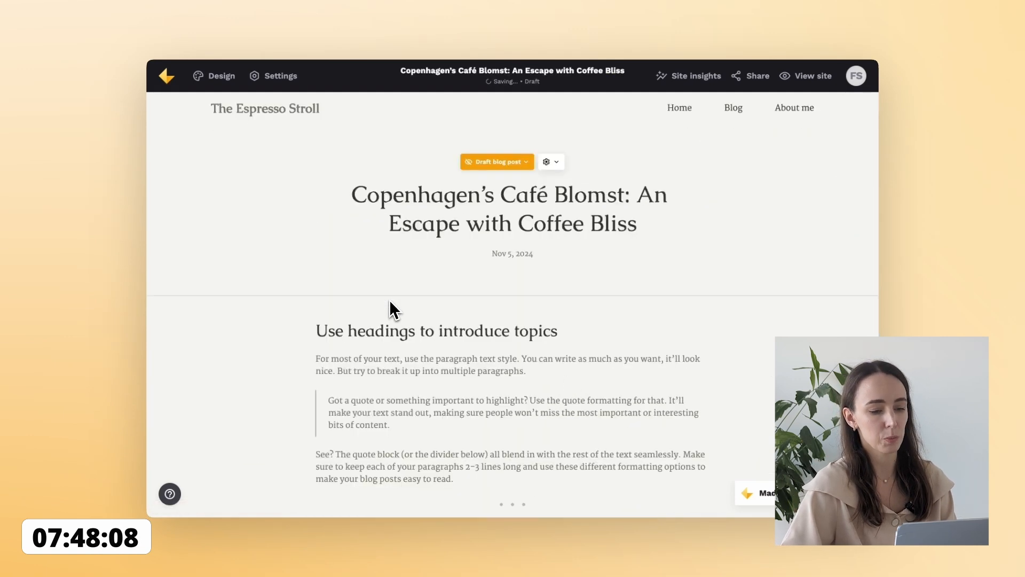
{"action": "left_click", "coordinate": [419, 361]}
{"action": "key", "text": "ctrl+a"}
{"action": "key", "text": "BackSpace"}
{"action": "key", "text": "ctrl+v"}
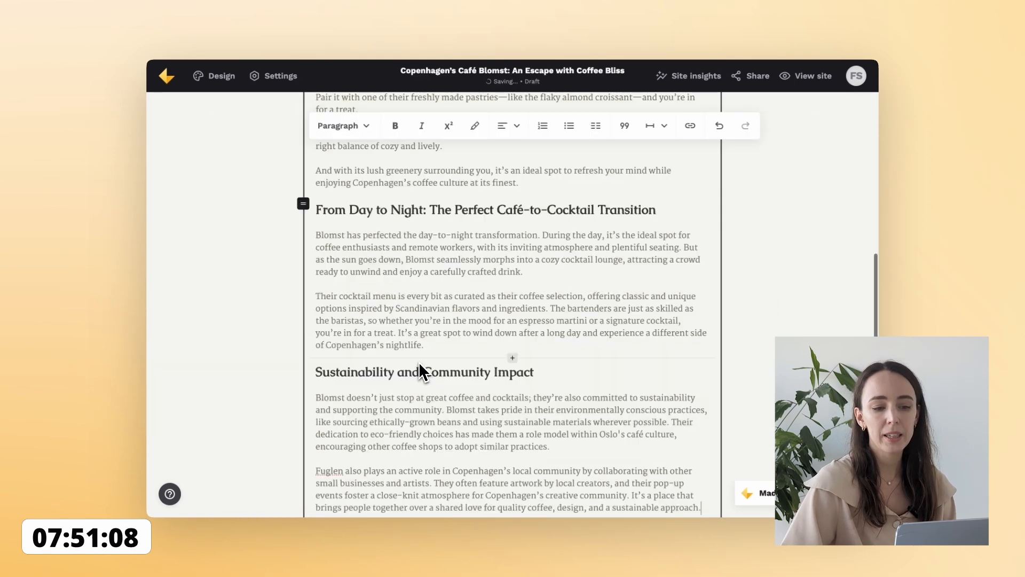
{"action": "scroll", "coordinate": [751, 323], "scroll_direction": "down", "scroll_amount": 5}
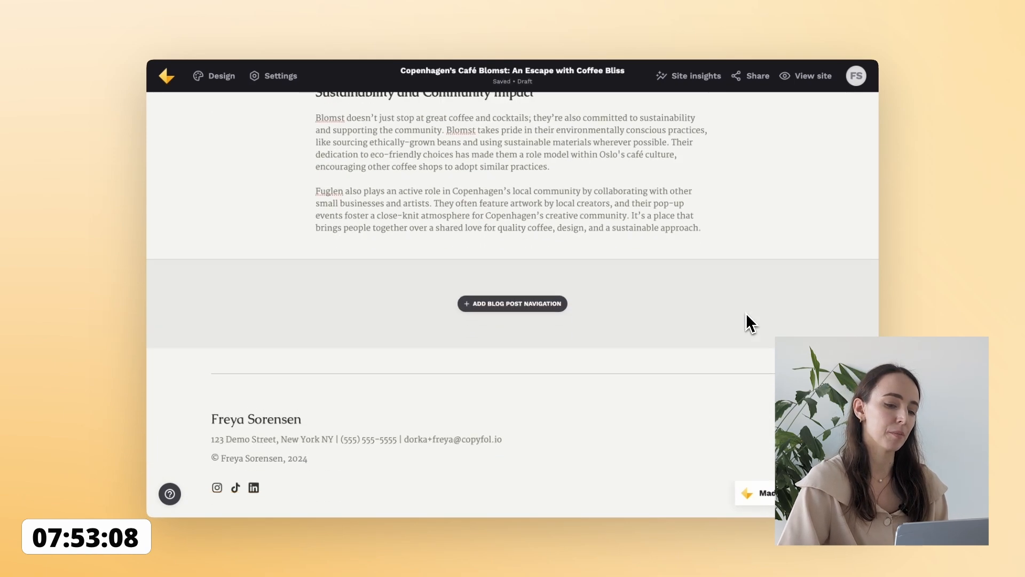
Step: Insert an image block above the heading "From Day to Night: The Perfect Café-to-Cocktail Transition"
{"action": "scroll", "coordinate": [751, 324], "scroll_direction": "up", "scroll_amount": 8}
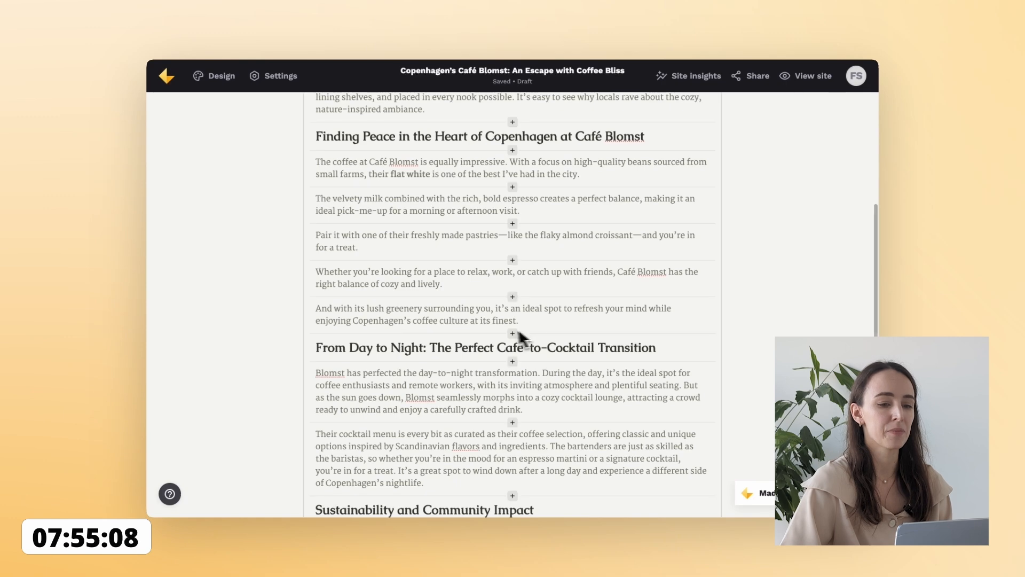
{"action": "left_click", "coordinate": [513, 334]}
{"action": "left_click", "coordinate": [477, 241]}
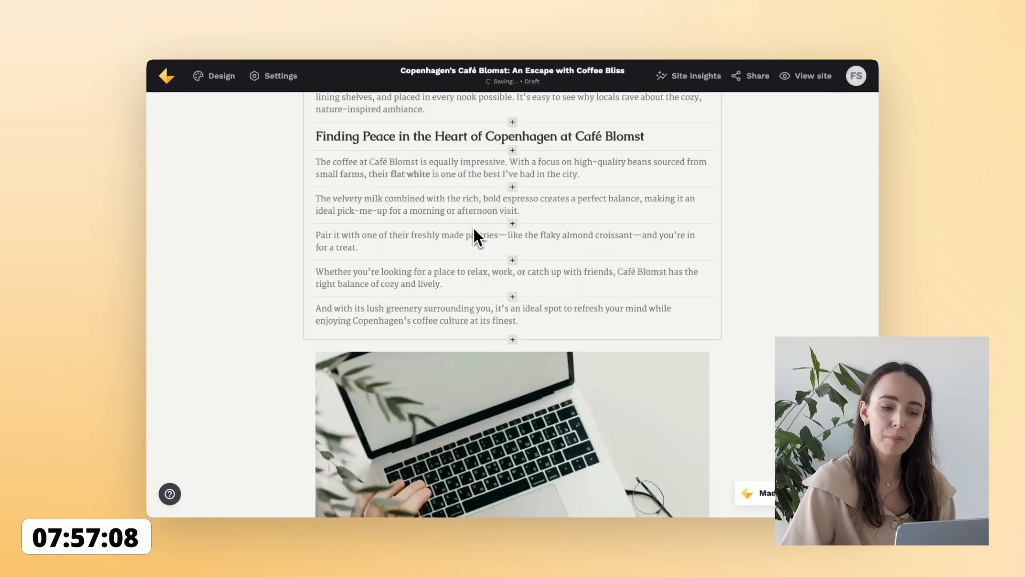
Step: Replace the new block's laptop placeholder photo with coffee-01.jpeg from the Blog folder
{"action": "scroll", "coordinate": [497, 320], "scroll_direction": "down", "scroll_amount": 2}
{"action": "left_click", "coordinate": [513, 363]}
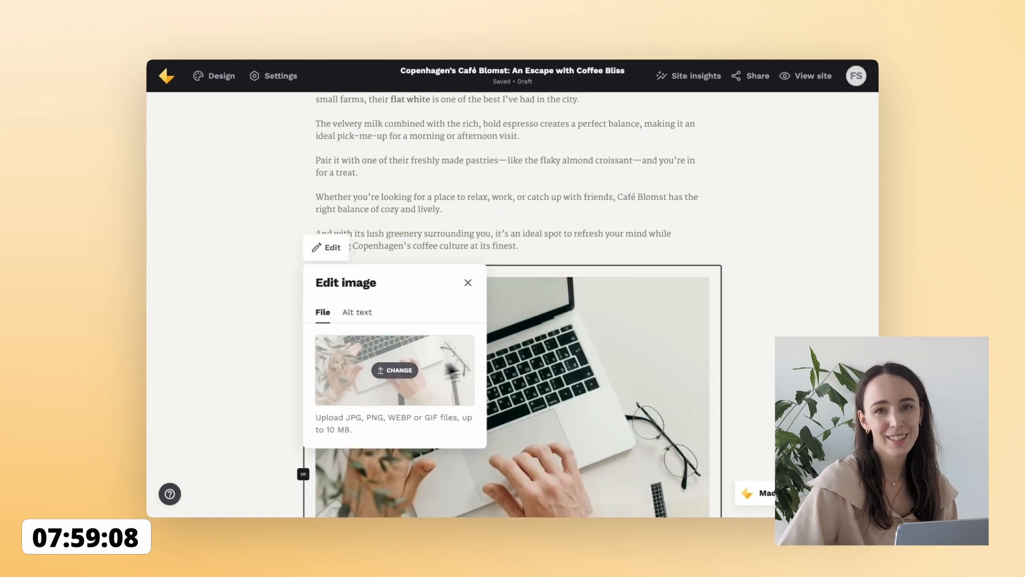
{"action": "left_click", "coordinate": [397, 368]}
{"action": "left_click", "coordinate": [514, 291]}
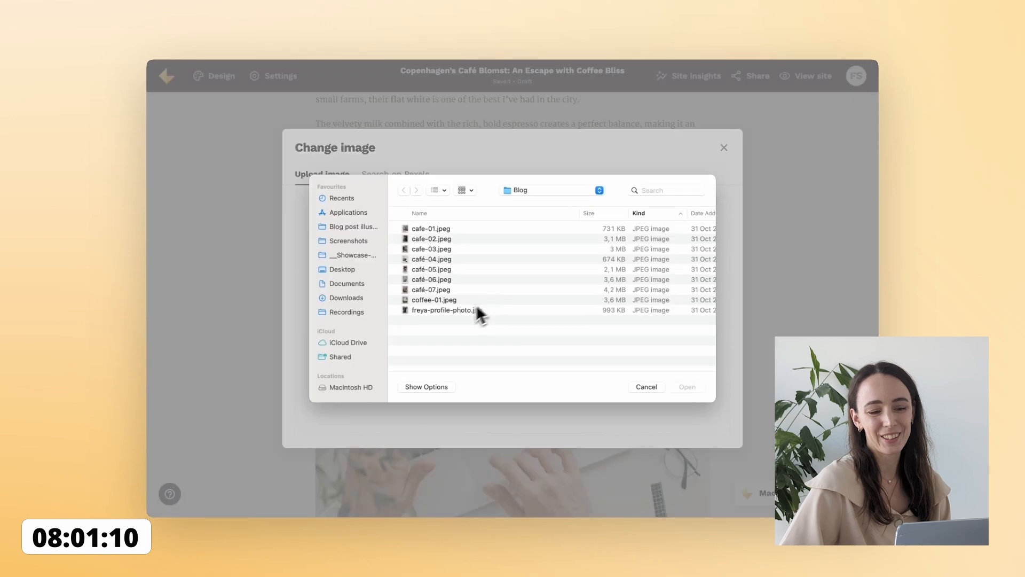
{"action": "double_click", "coordinate": [437, 301]}
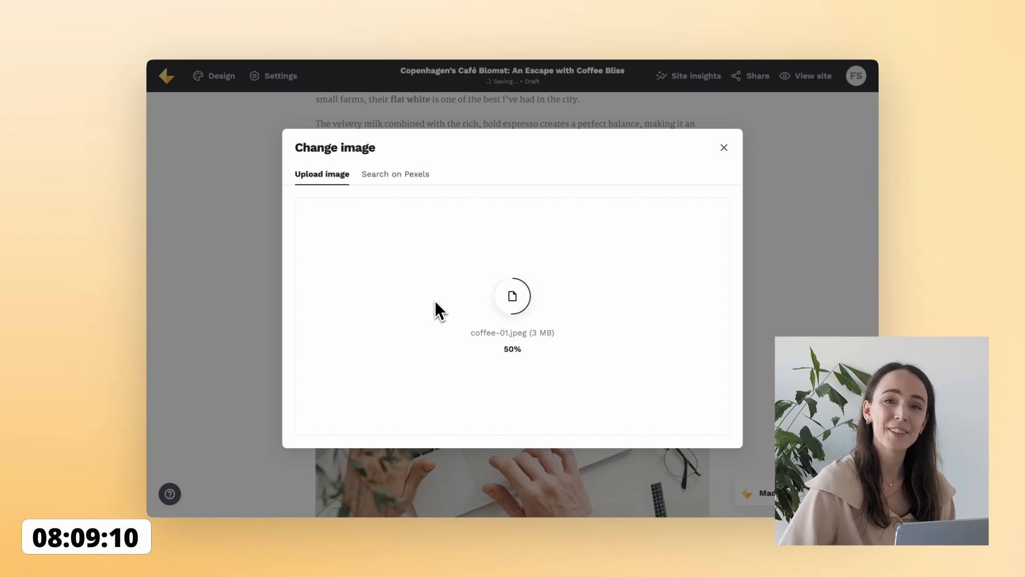
{"action": "scroll", "coordinate": [436, 302], "scroll_direction": "down", "scroll_amount": 3}
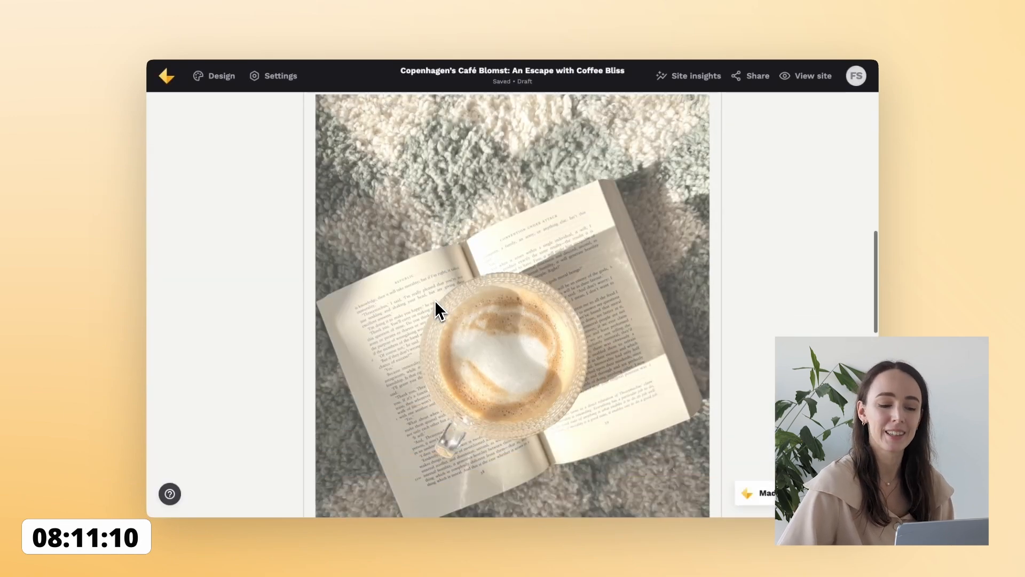
Step: Open the Café Kaffe & Klem in Aarhus post from the Blog page and hide its opening image
{"action": "scroll", "coordinate": [436, 303], "scroll_direction": "up", "scroll_amount": 6}
{"action": "scroll", "coordinate": [436, 303], "scroll_direction": "up", "scroll_amount": 5}
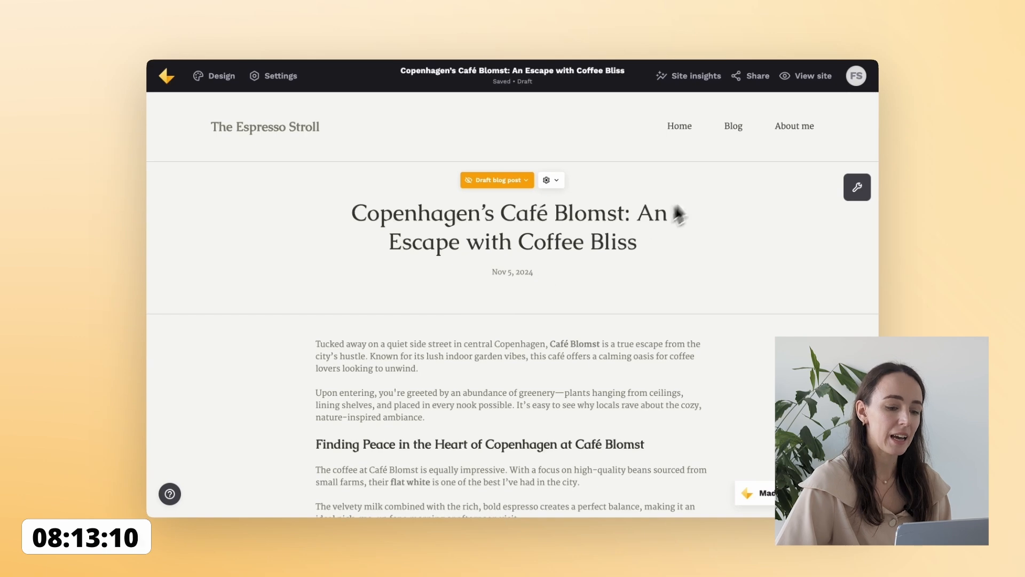
{"action": "left_click", "coordinate": [727, 133]}
{"action": "scroll", "coordinate": [695, 459], "scroll_direction": "down", "scroll_amount": 10}
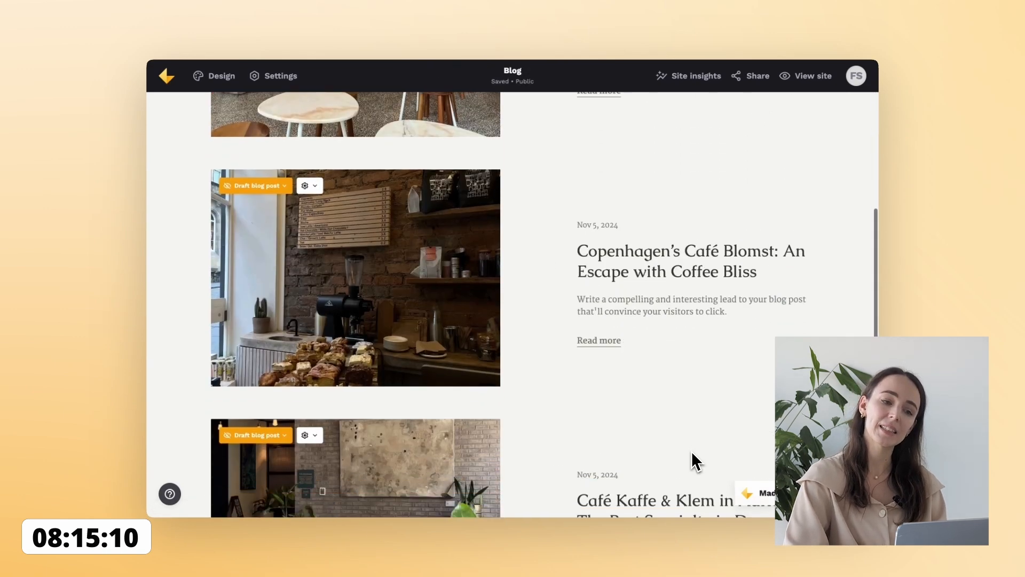
{"action": "scroll", "coordinate": [696, 462], "scroll_direction": "down", "scroll_amount": 1}
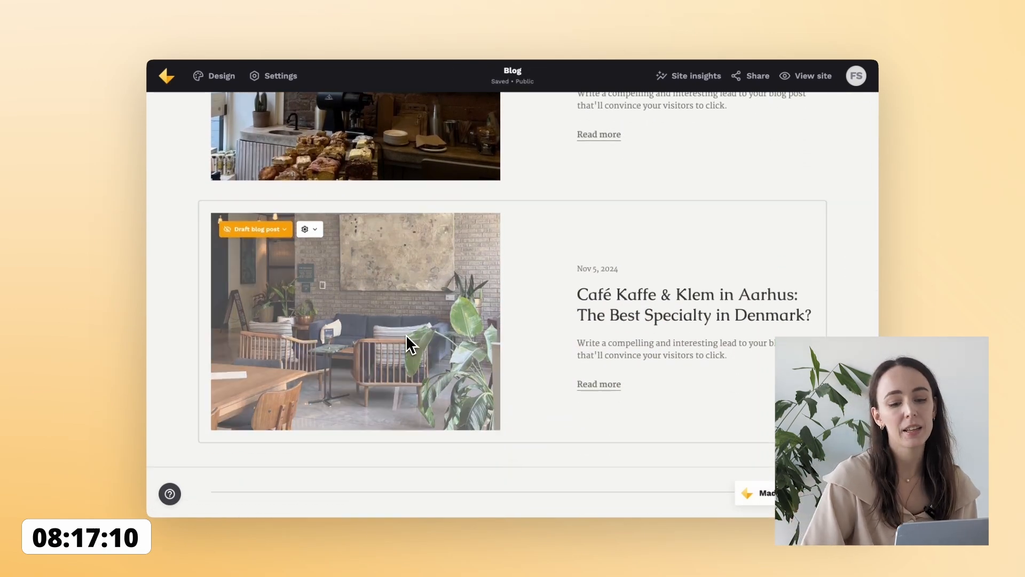
{"action": "left_click", "coordinate": [407, 337]}
{"action": "left_click", "coordinate": [855, 190]}
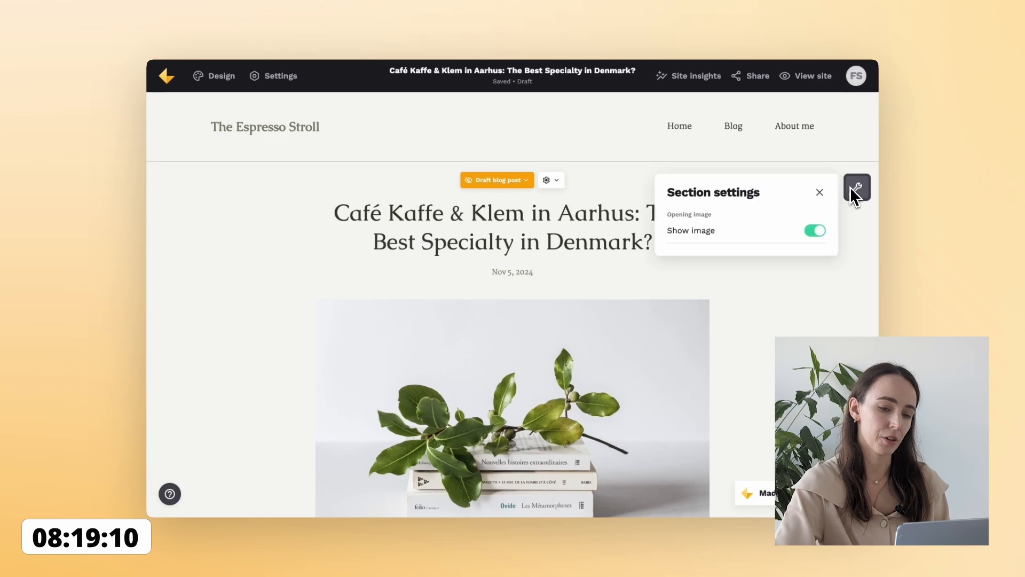
{"action": "left_click", "coordinate": [814, 230]}
{"action": "left_click", "coordinate": [819, 193]}
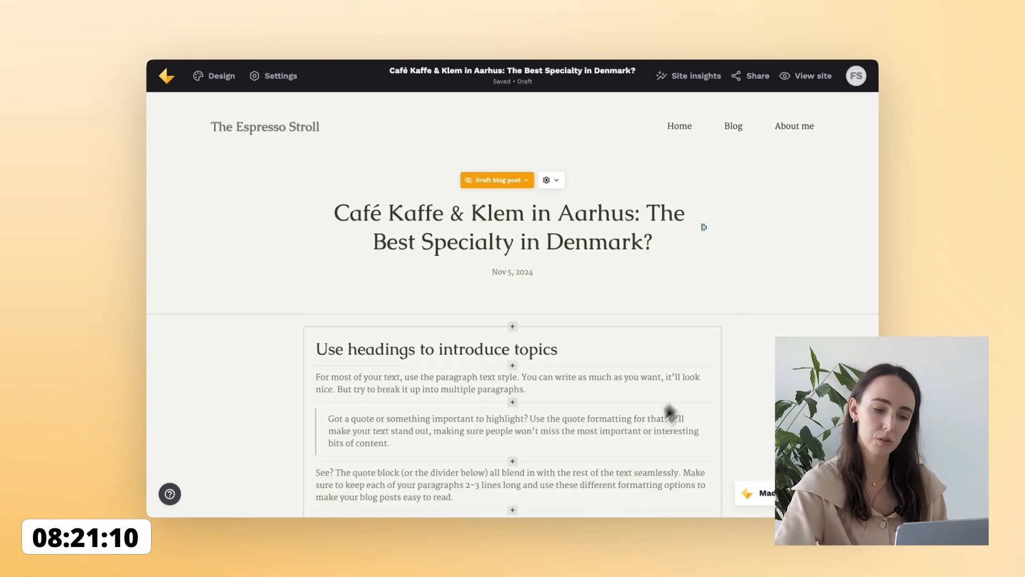
Step: Remove the Text with image block from the Café Kaffe & Klem post and replace its placeholder text with the copied article
{"action": "scroll", "coordinate": [625, 438], "scroll_direction": "down", "scroll_amount": 3}
{"action": "left_click", "coordinate": [388, 363]}
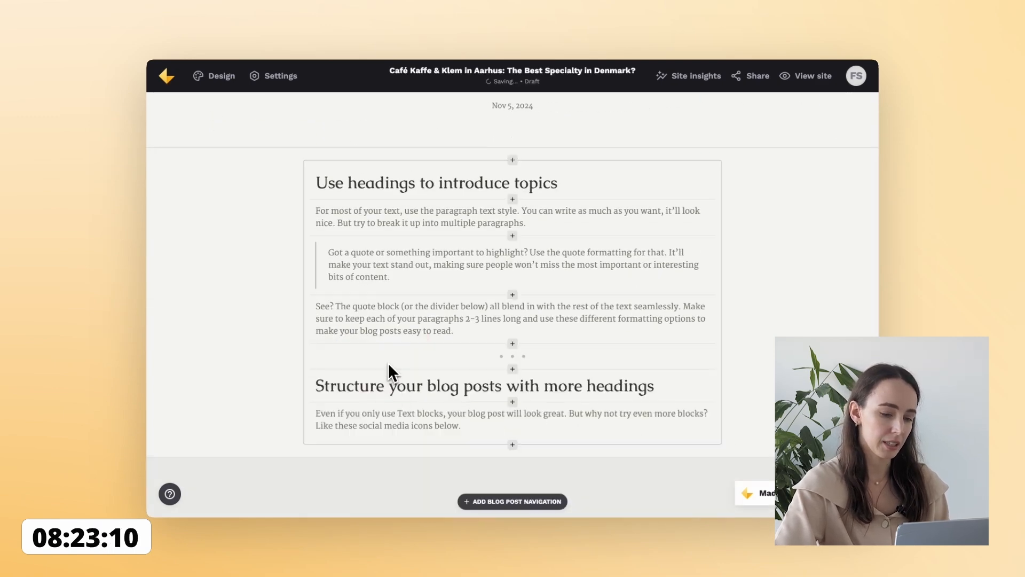
{"action": "left_click", "coordinate": [418, 270]}
{"action": "key", "text": "ctrl+a"}
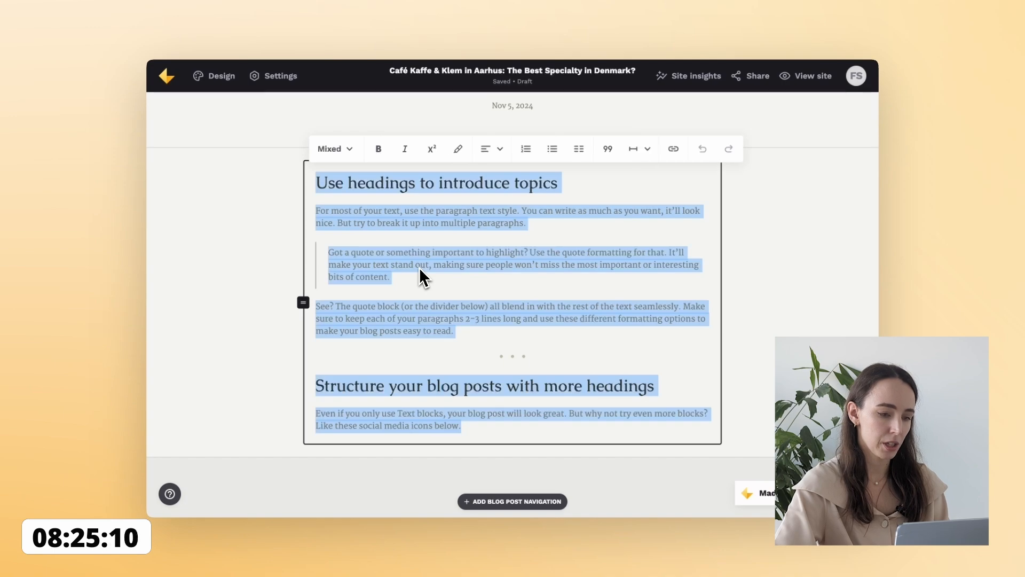
{"action": "key", "text": "BackSpace"}
{"action": "key", "text": "ctrl+z"}
{"action": "left_click", "coordinate": [749, 264]}
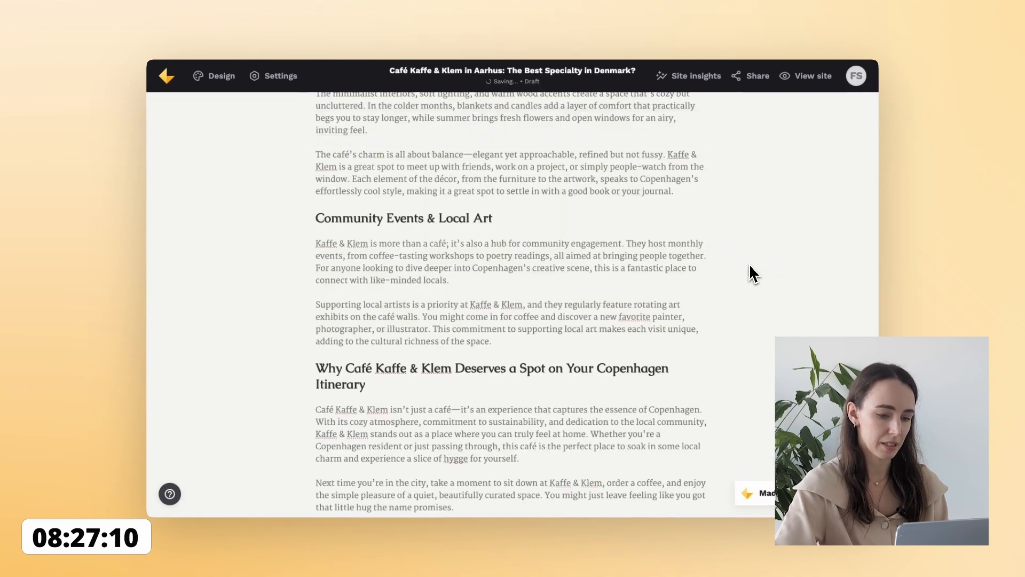
{"action": "scroll", "coordinate": [751, 264], "scroll_direction": "down", "scroll_amount": 3}
{"action": "scroll", "coordinate": [751, 264], "scroll_direction": "up", "scroll_amount": 10}
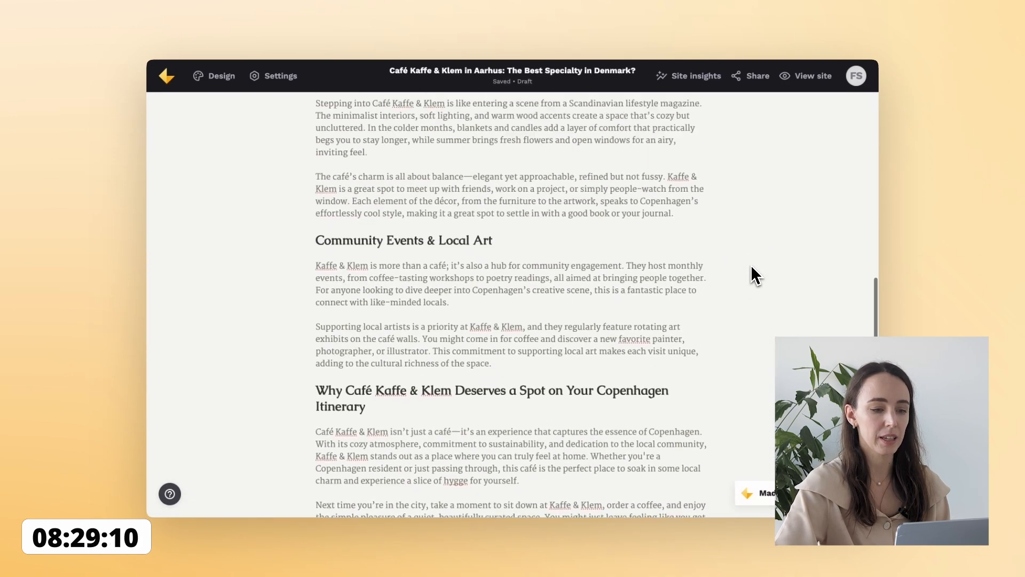
{"action": "scroll", "coordinate": [752, 267], "scroll_direction": "up", "scroll_amount": 6}
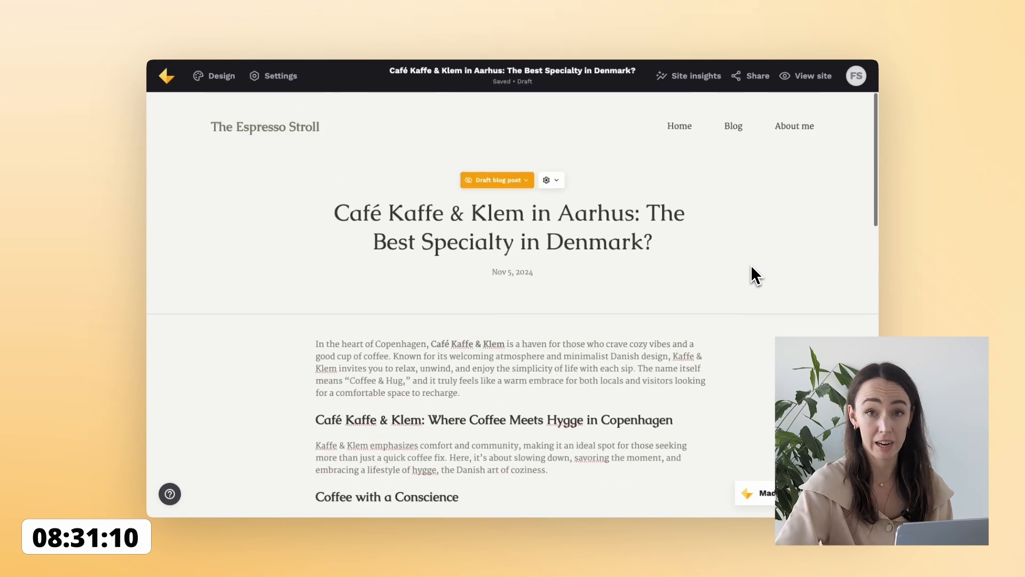
Step: Return to the Blog page and set the Copenhagen's Café Blomst post to public
{"action": "left_click", "coordinate": [733, 128]}
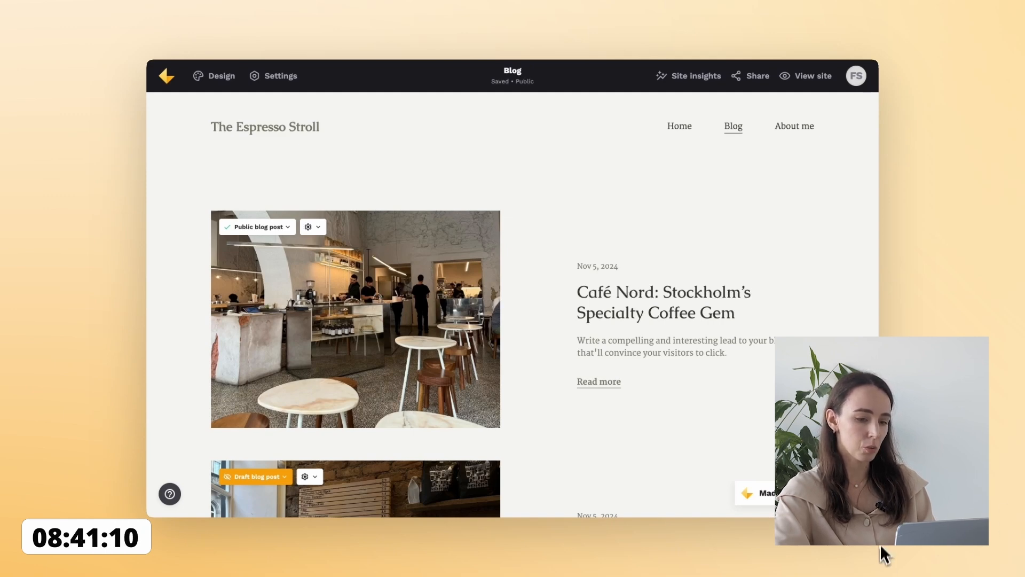
{"action": "scroll", "coordinate": [727, 455], "scroll_direction": "down", "scroll_amount": 6}
{"action": "left_click", "coordinate": [248, 119]}
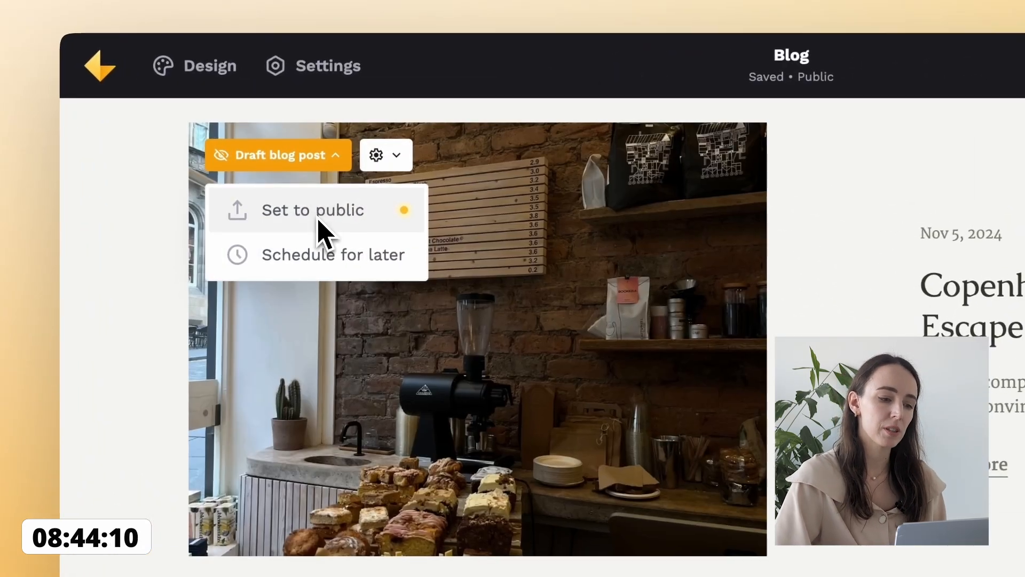
{"action": "left_click", "coordinate": [323, 227]}
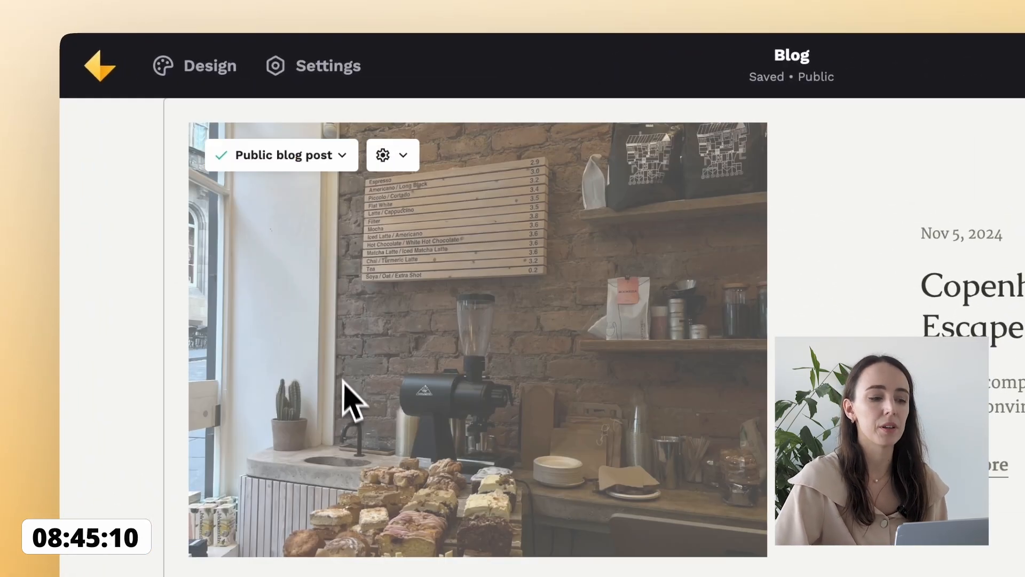
Step: Set the Café Kaffe & Klem draft post to public on the Blog page
{"action": "scroll", "coordinate": [343, 401], "scroll_direction": "down", "scroll_amount": 10}
{"action": "left_click", "coordinate": [337, 409]}
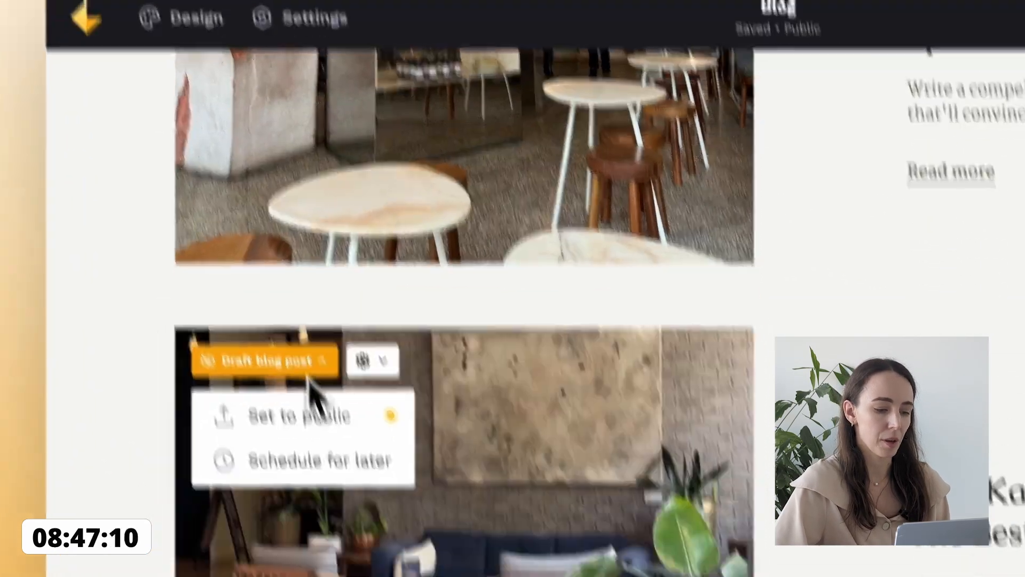
{"action": "left_click", "coordinate": [315, 460]}
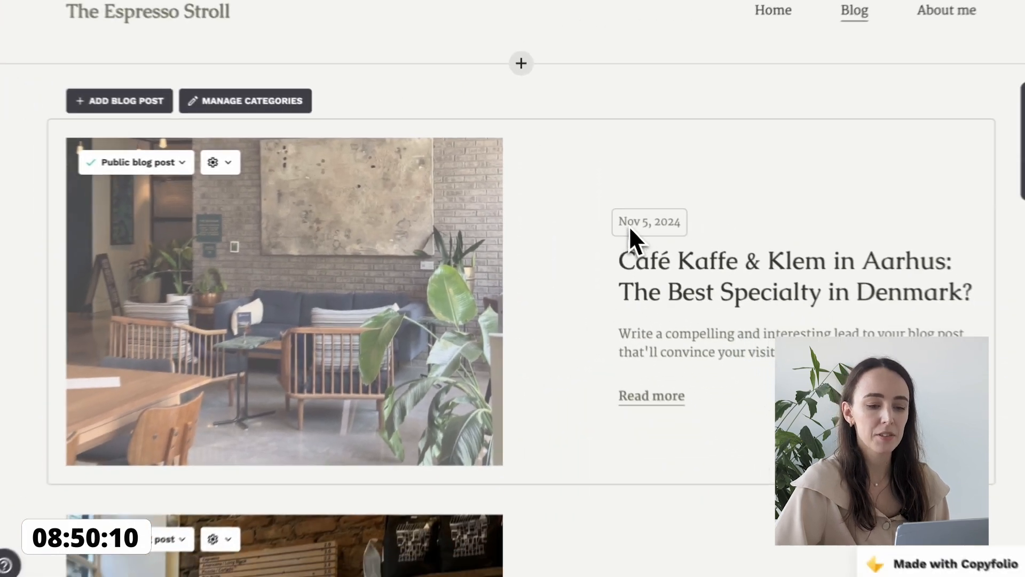
Step: Change the Café Kaffe & Klem post's date to Oct 30, 2024 and save it
{"action": "left_click", "coordinate": [629, 226]}
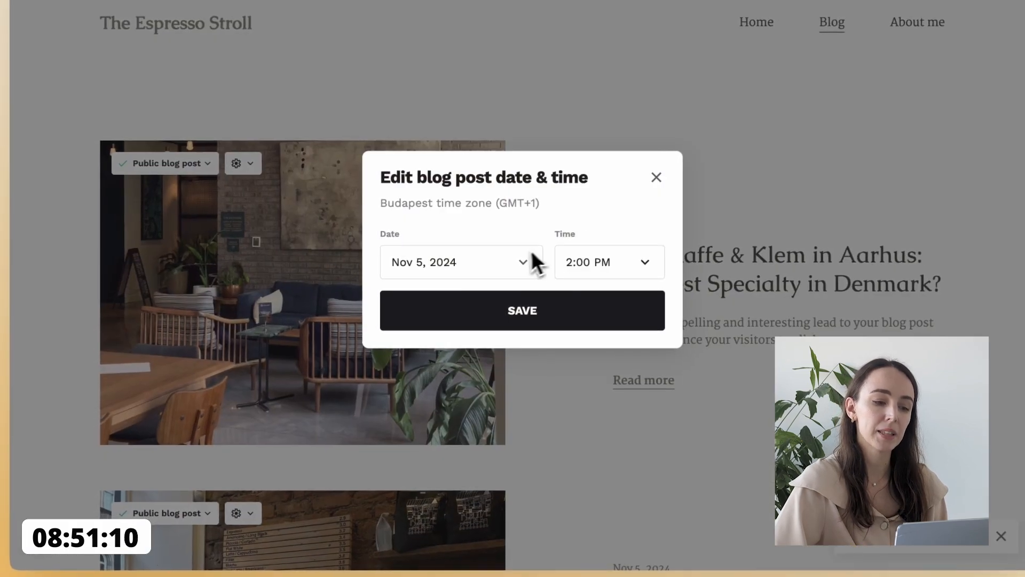
{"action": "left_click", "coordinate": [534, 261]}
{"action": "left_click", "coordinate": [308, 266]}
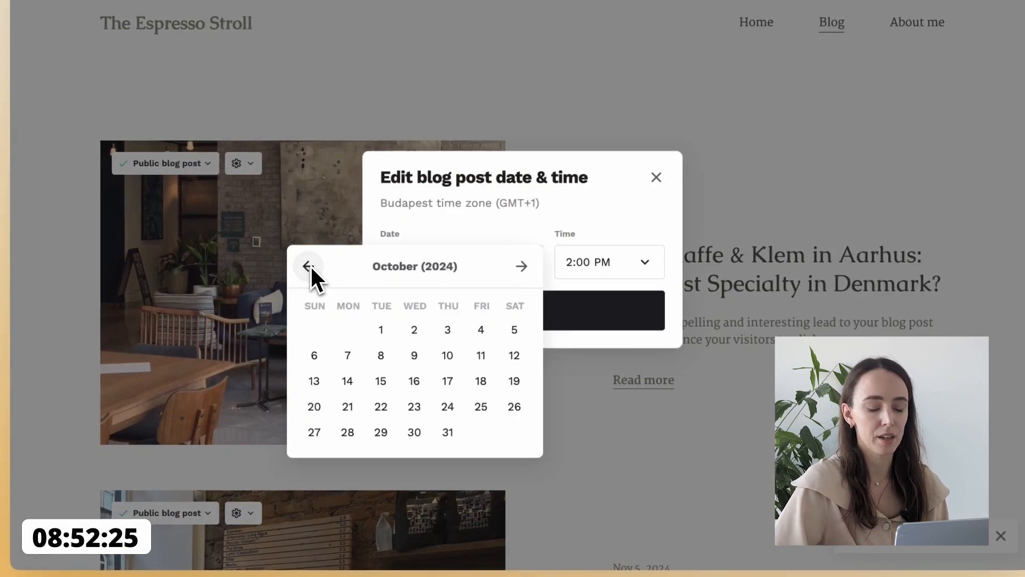
{"action": "left_click", "coordinate": [415, 431]}
{"action": "left_click", "coordinate": [540, 311]}
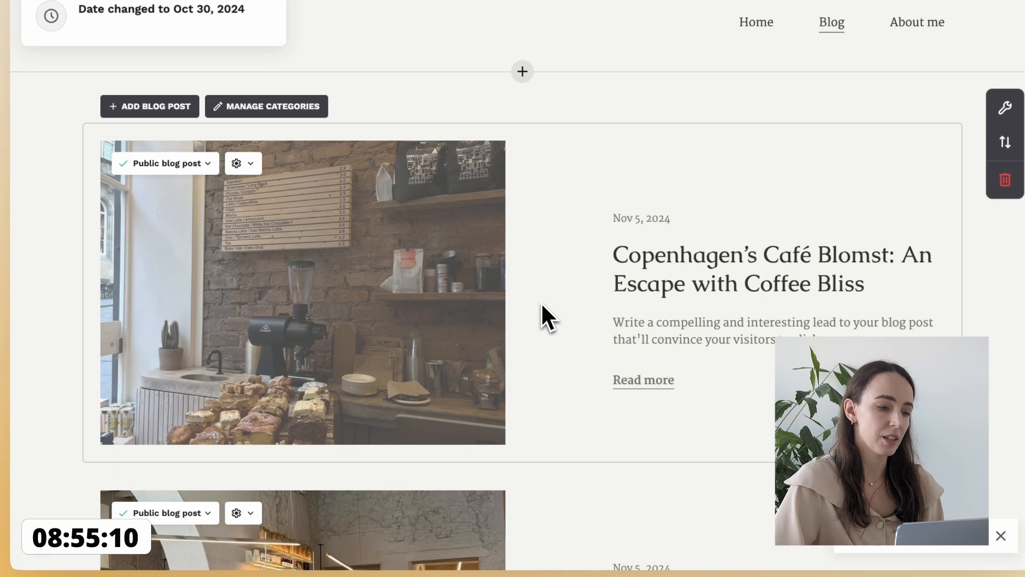
Step: Change the Copenhagen's Café Blomst post's date to Nov 1, 2024 and save it
{"action": "left_click", "coordinate": [638, 222]}
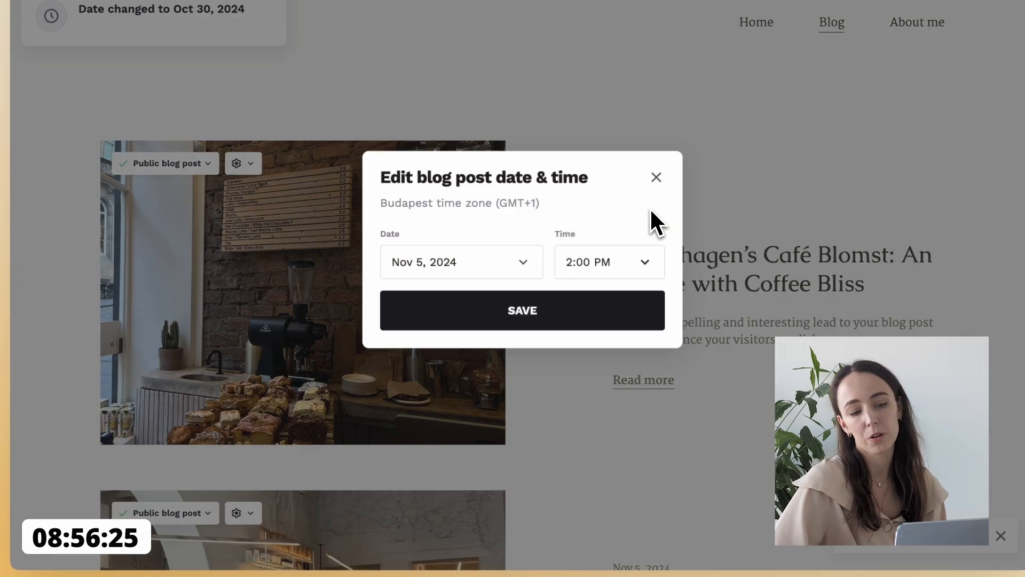
{"action": "left_click", "coordinate": [521, 270]}
{"action": "left_click", "coordinate": [489, 327]}
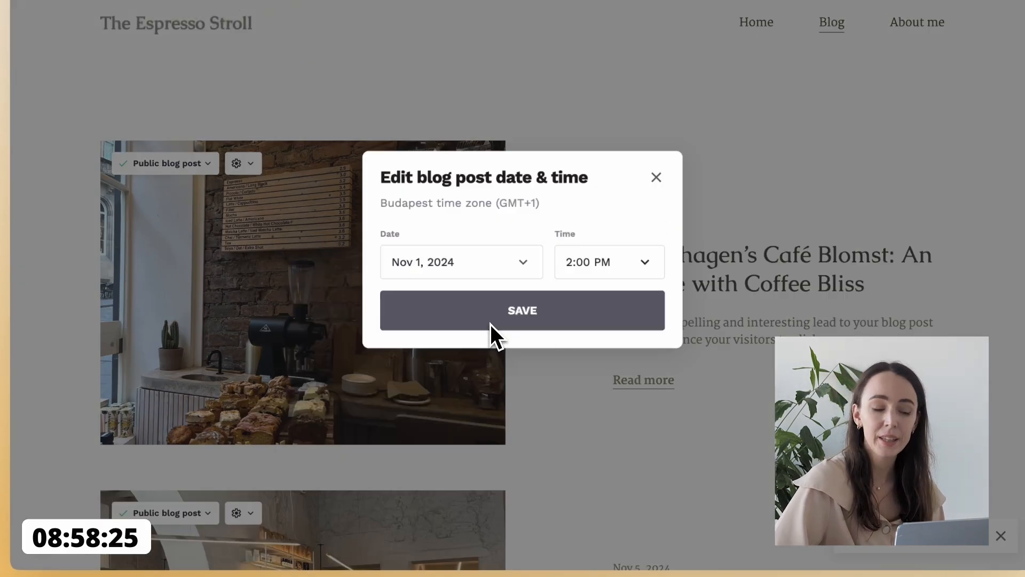
{"action": "left_click", "coordinate": [523, 331]}
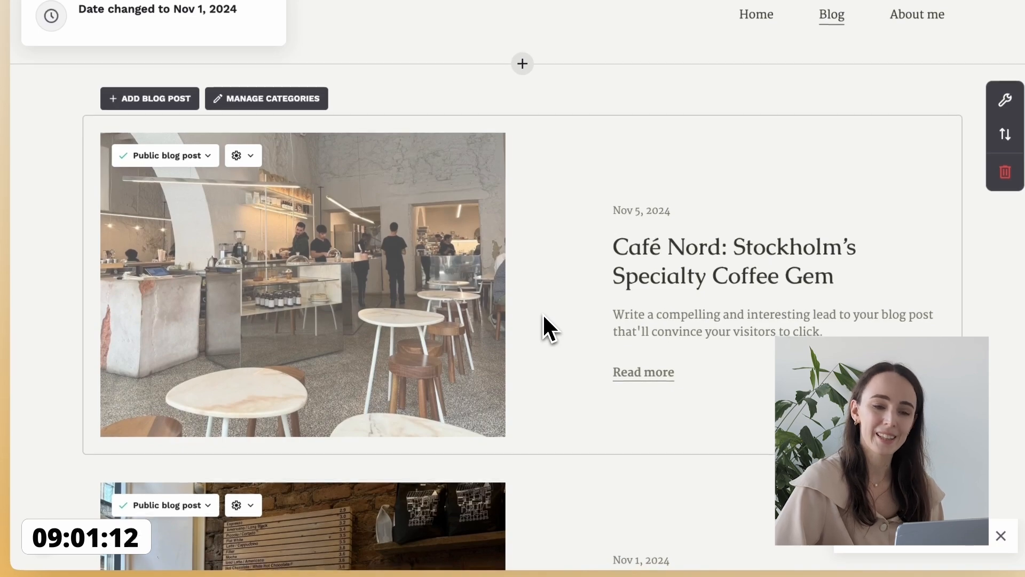
Step: Open the blog section's settings, try the Alternating list layout, and switch back to Normal
{"action": "scroll", "coordinate": [544, 317], "scroll_direction": "down", "scroll_amount": 6}
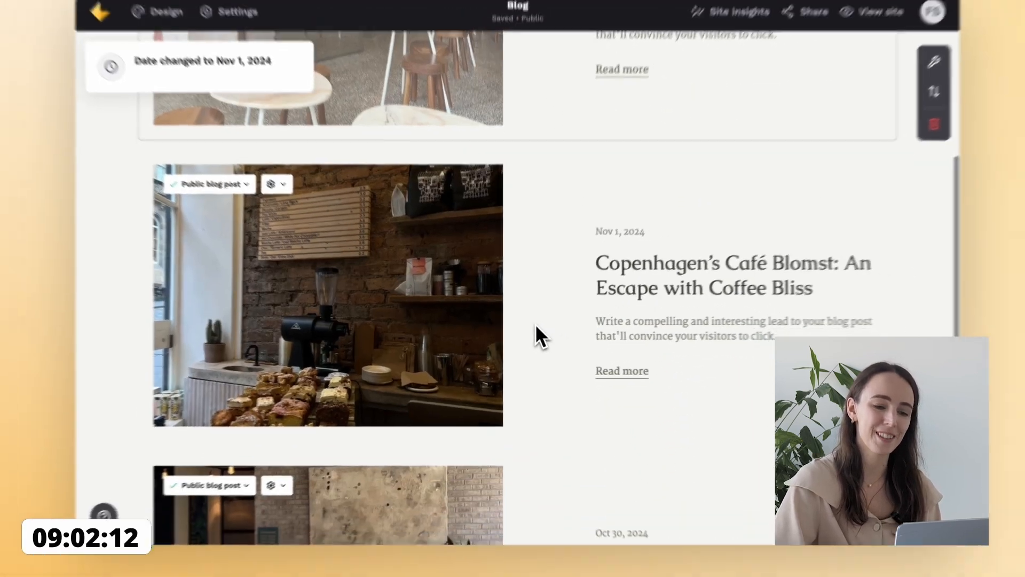
{"action": "scroll", "coordinate": [536, 327], "scroll_direction": "down", "scroll_amount": 5}
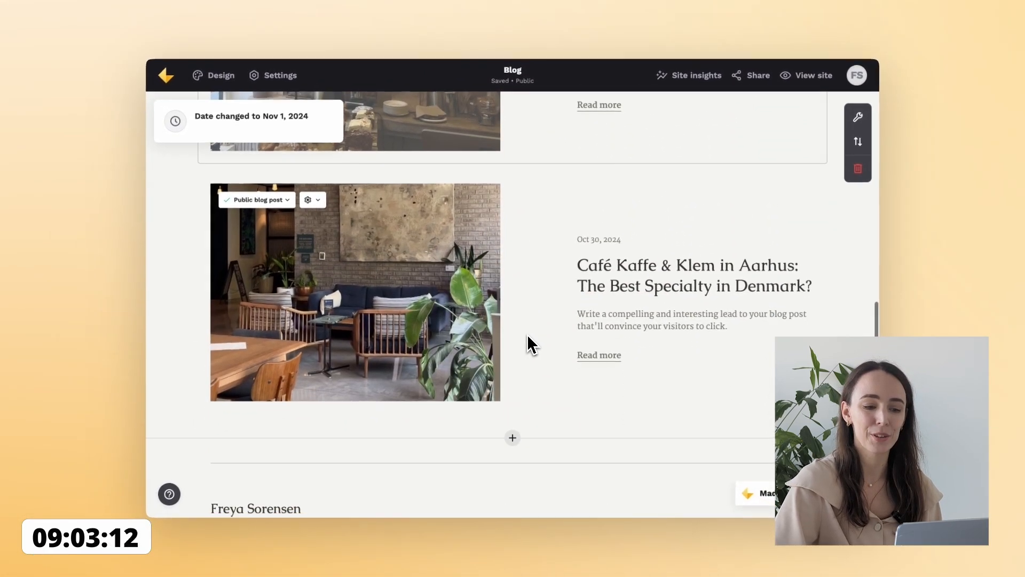
{"action": "scroll", "coordinate": [528, 343], "scroll_direction": "up", "scroll_amount": 10}
{"action": "scroll", "coordinate": [529, 344], "scroll_direction": "up", "scroll_amount": 3}
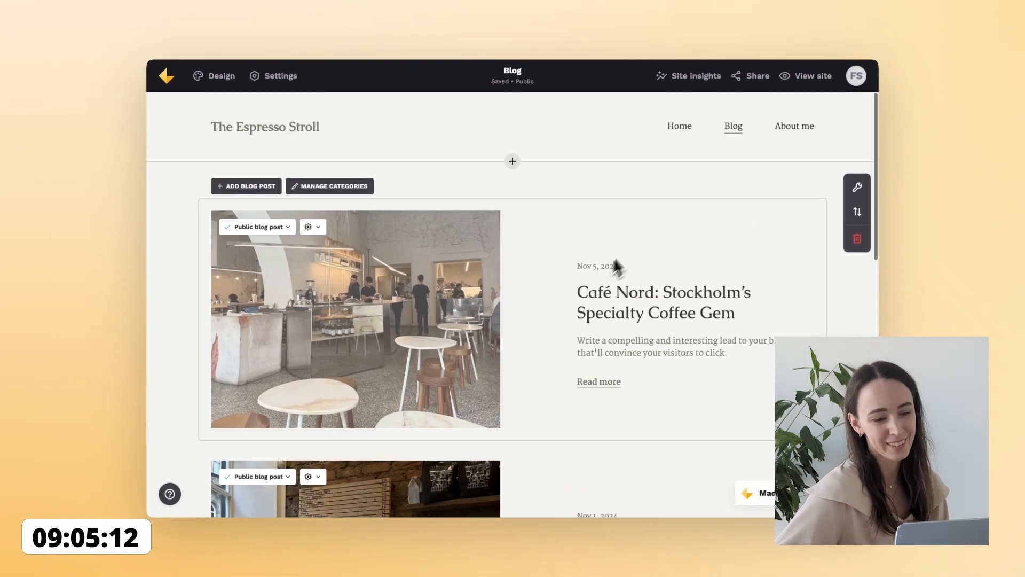
{"action": "scroll", "coordinate": [672, 196], "scroll_direction": "down", "scroll_amount": 2}
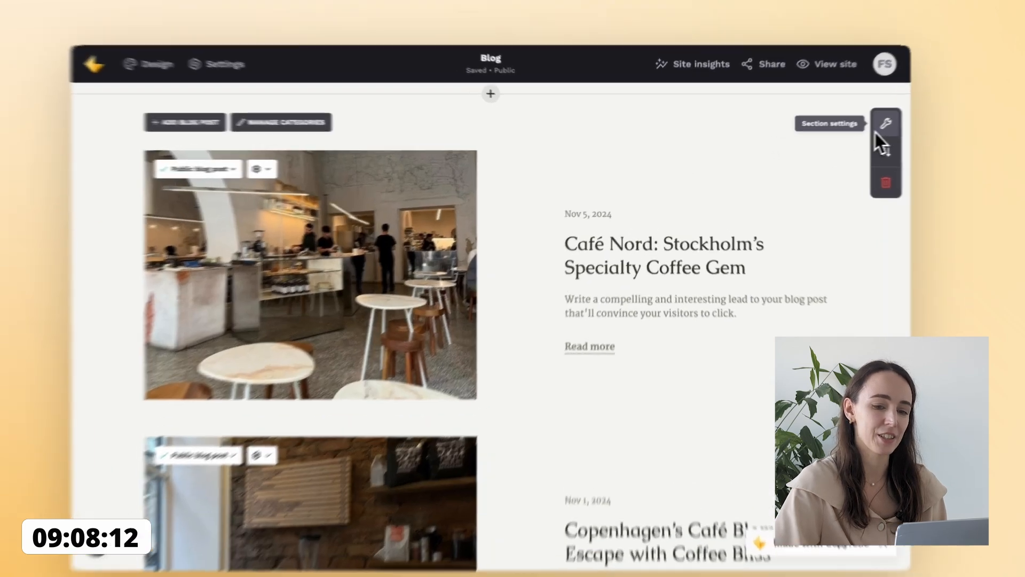
{"action": "left_click", "coordinate": [885, 124]}
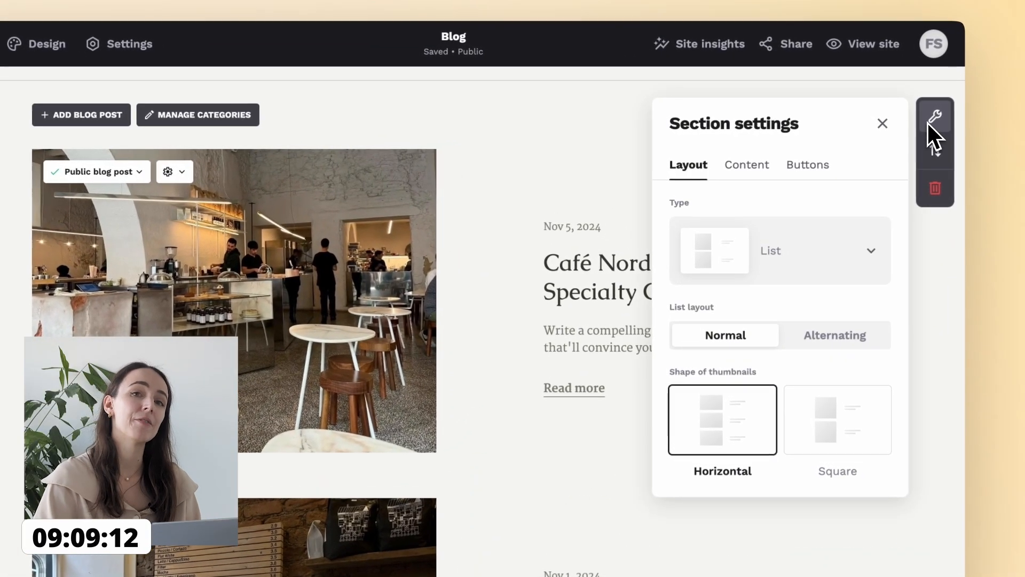
{"action": "left_click", "coordinate": [848, 345]}
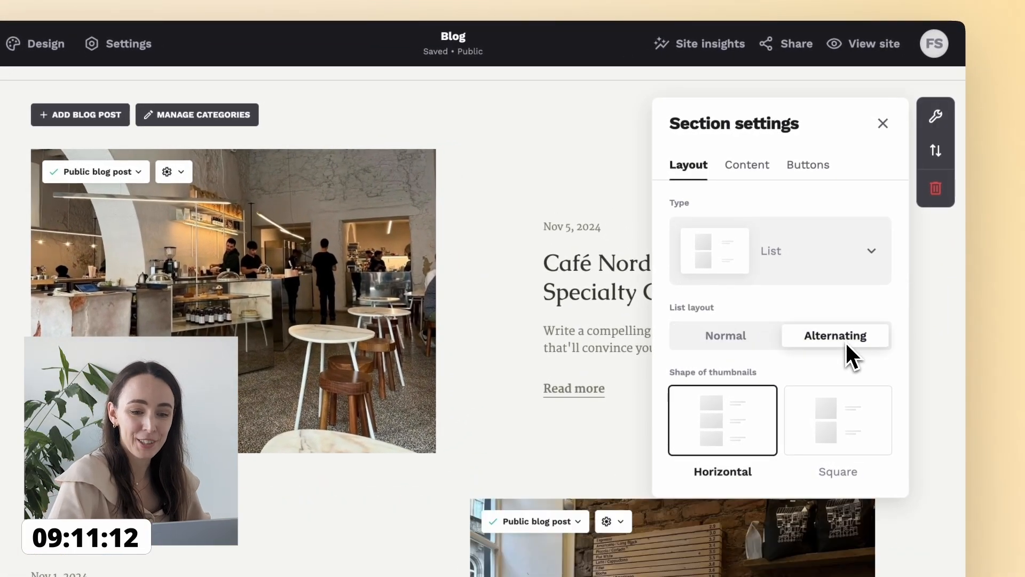
{"action": "left_click", "coordinate": [758, 342]}
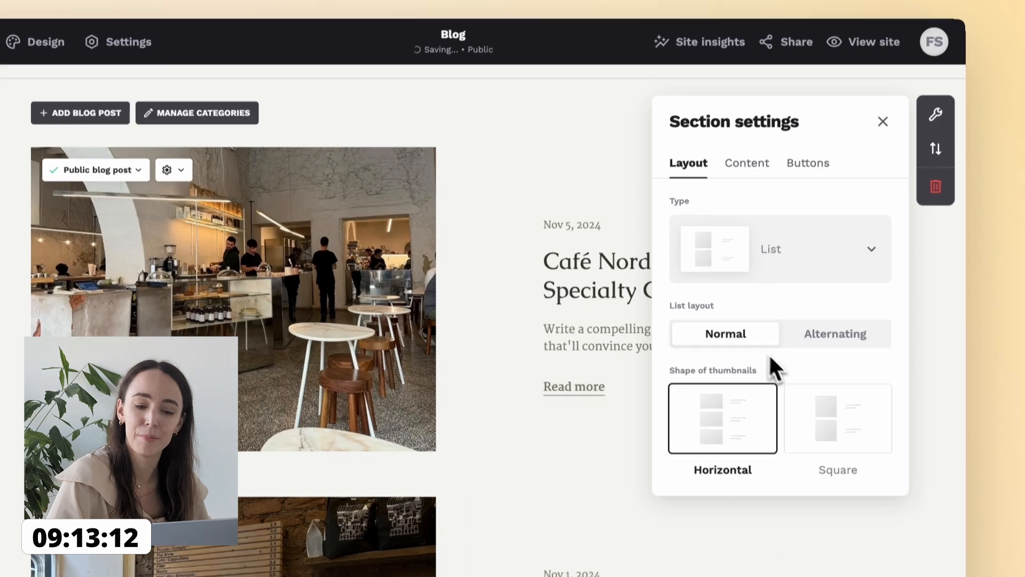
Step: Try Square thumbnails in the blog list and the Simple list layout type
{"action": "left_click", "coordinate": [826, 430]}
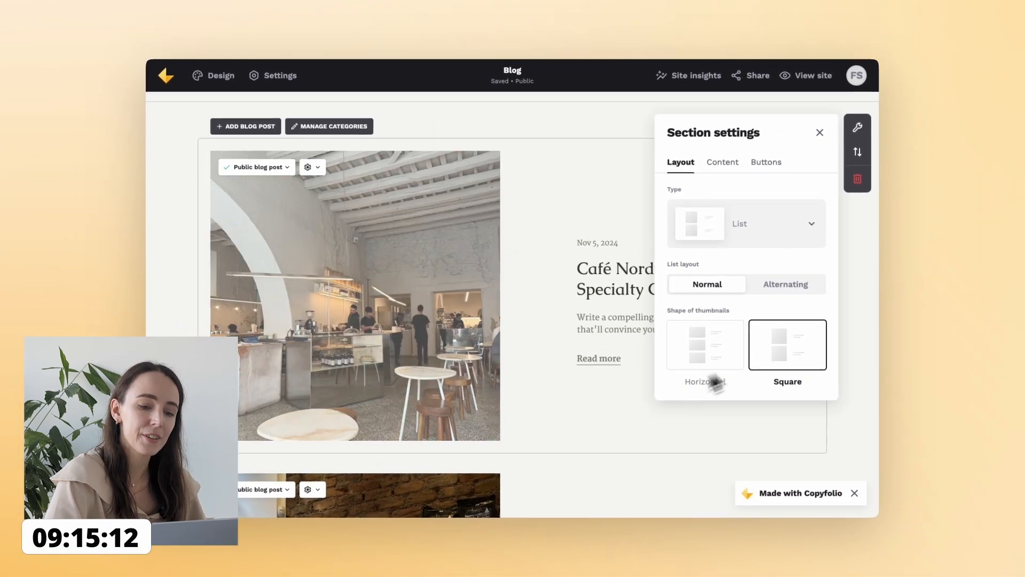
{"action": "scroll", "coordinate": [606, 438], "scroll_direction": "down", "scroll_amount": 2}
{"action": "scroll", "coordinate": [613, 424], "scroll_direction": "down", "scroll_amount": 2}
{"action": "scroll", "coordinate": [612, 425], "scroll_direction": "up", "scroll_amount": 1}
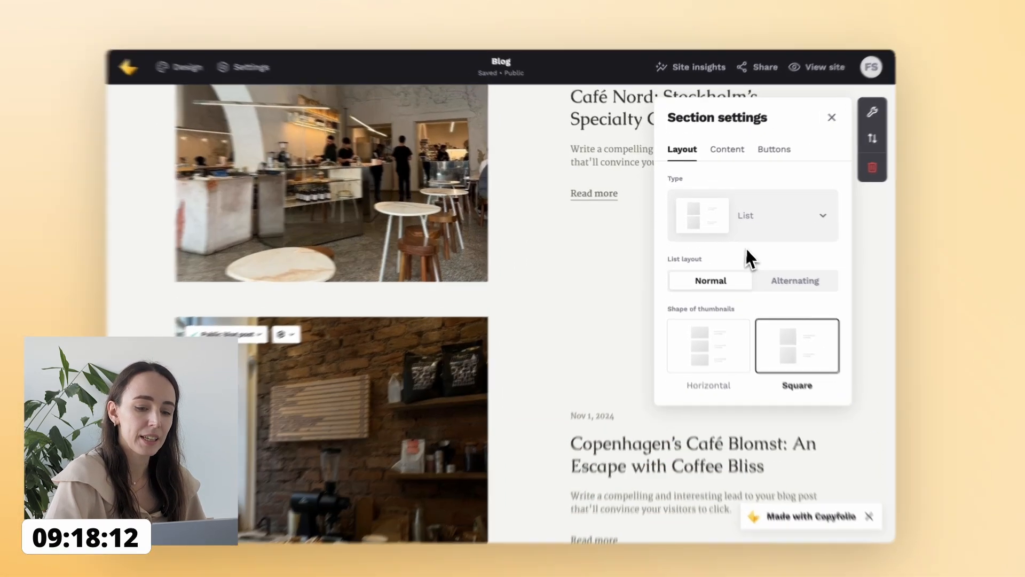
{"action": "left_click", "coordinate": [767, 226]}
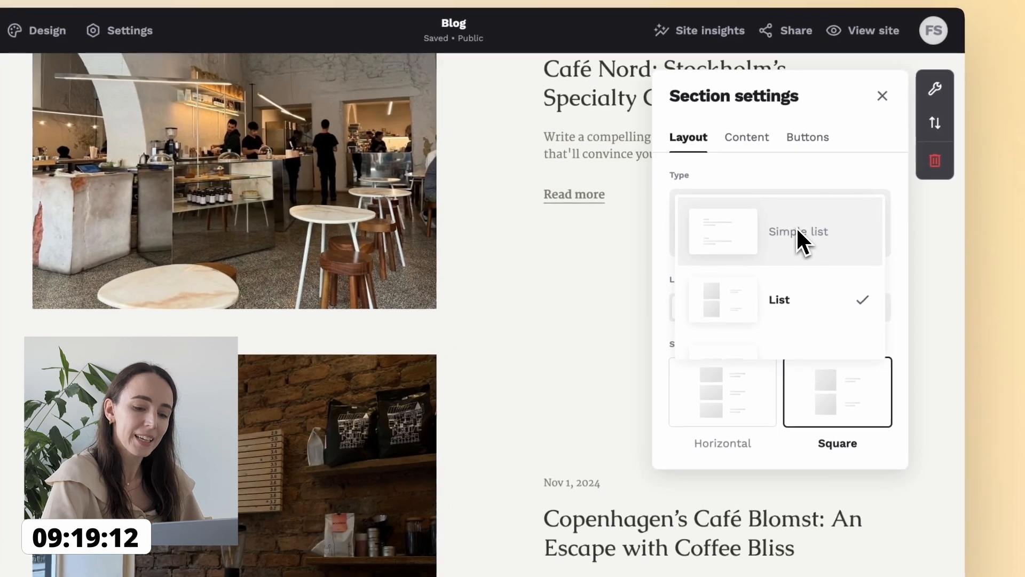
{"action": "left_click", "coordinate": [768, 227]}
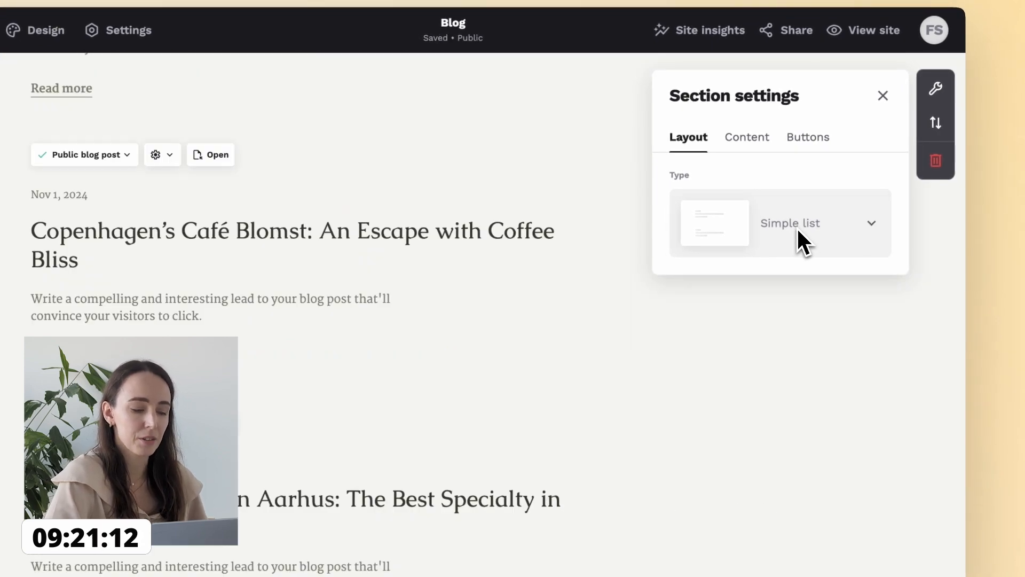
Step: Set the blog section's layout type to Grid with Square thumbnails
{"action": "left_click", "coordinate": [799, 232]}
{"action": "scroll", "coordinate": [785, 288], "scroll_direction": "down", "scroll_amount": 1}
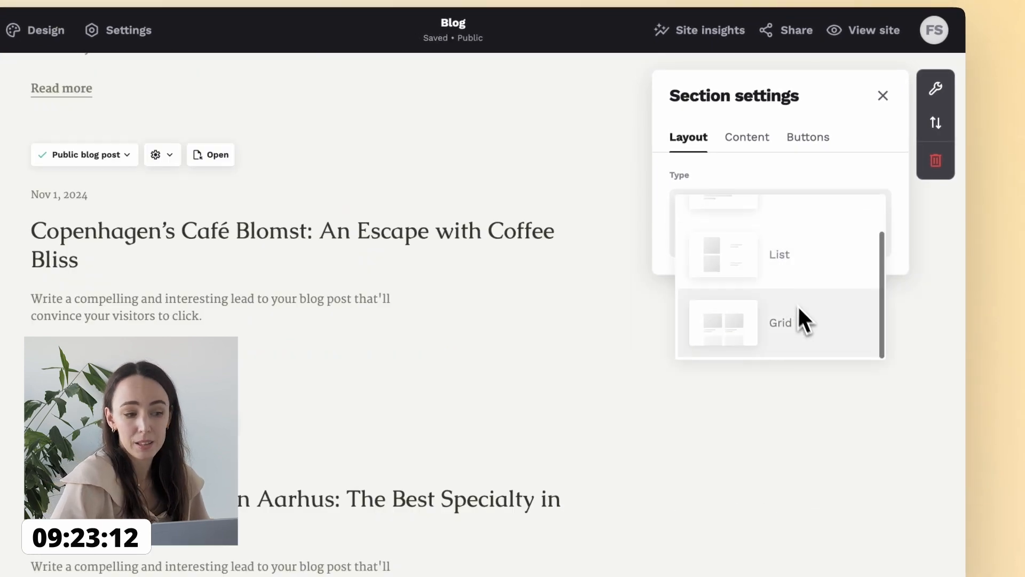
{"action": "left_click", "coordinate": [804, 320]}
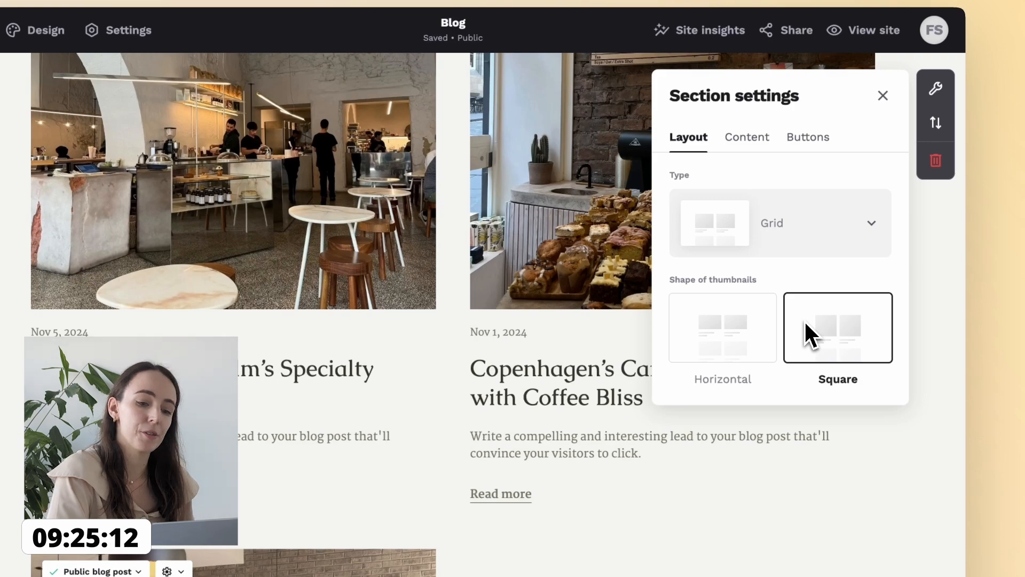
{"action": "left_click", "coordinate": [805, 319]}
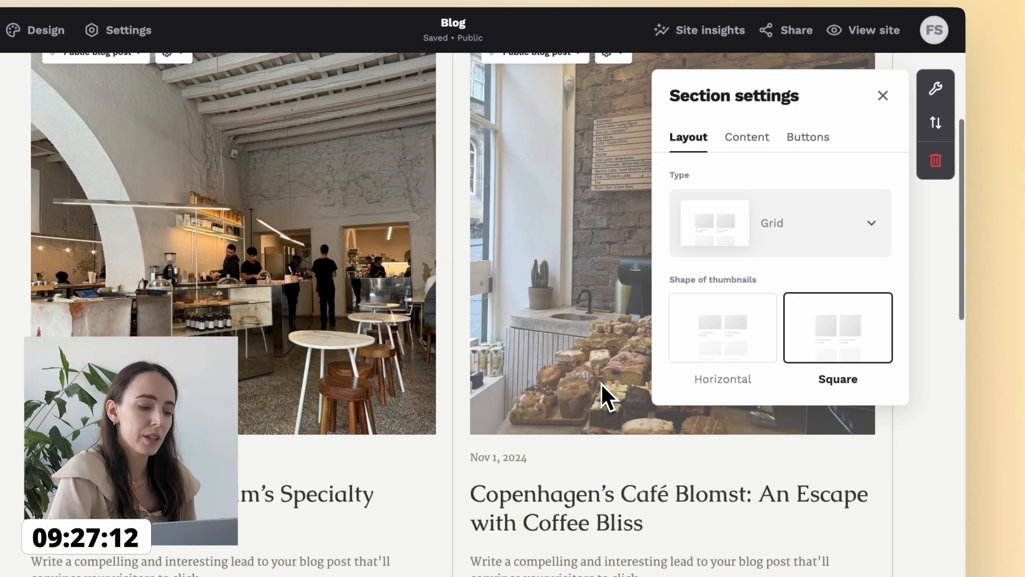
{"action": "scroll", "coordinate": [601, 382], "scroll_direction": "down", "scroll_amount": 1}
Step: Try the numeric date format 05/11/2024 for the blog section and return to the Nov 5, 2024 format
{"action": "left_click", "coordinate": [737, 139]}
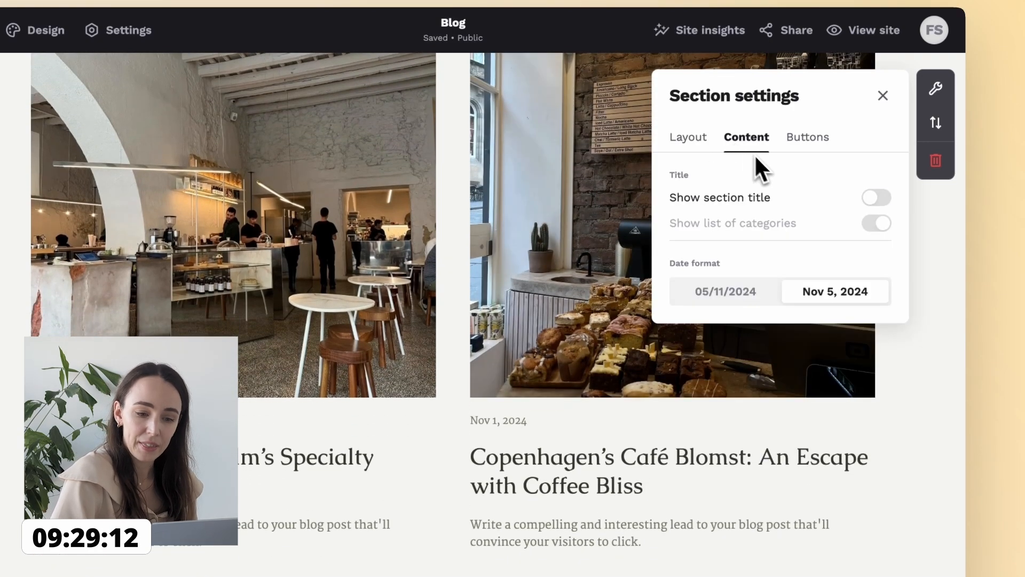
{"action": "left_click", "coordinate": [738, 292]}
{"action": "left_click", "coordinate": [823, 292]}
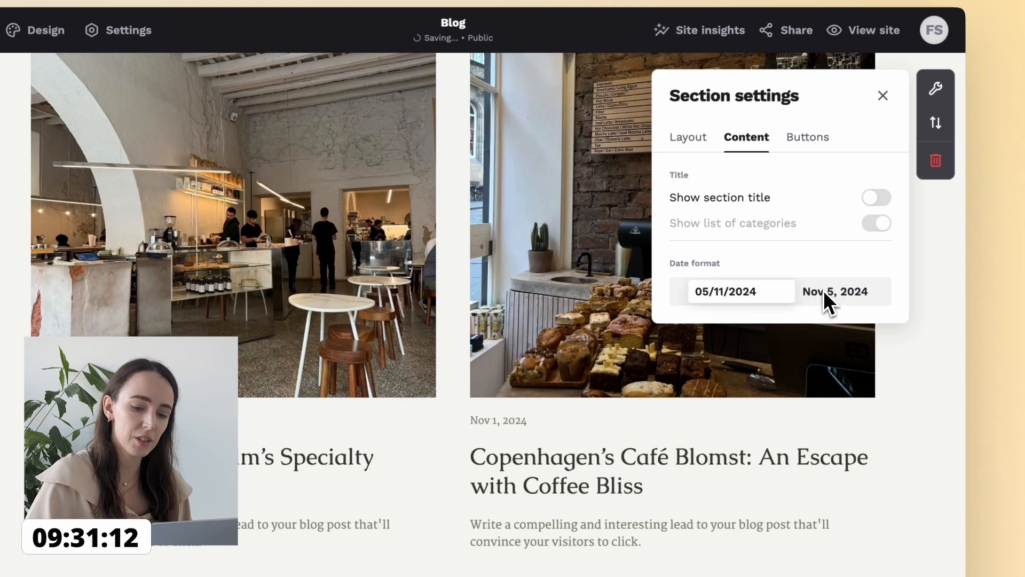
Step: Set the blog section's 'Open post' button label to "Let's see" and its 'Show more' label to "Check more", closing the settings
{"action": "left_click", "coordinate": [806, 138]}
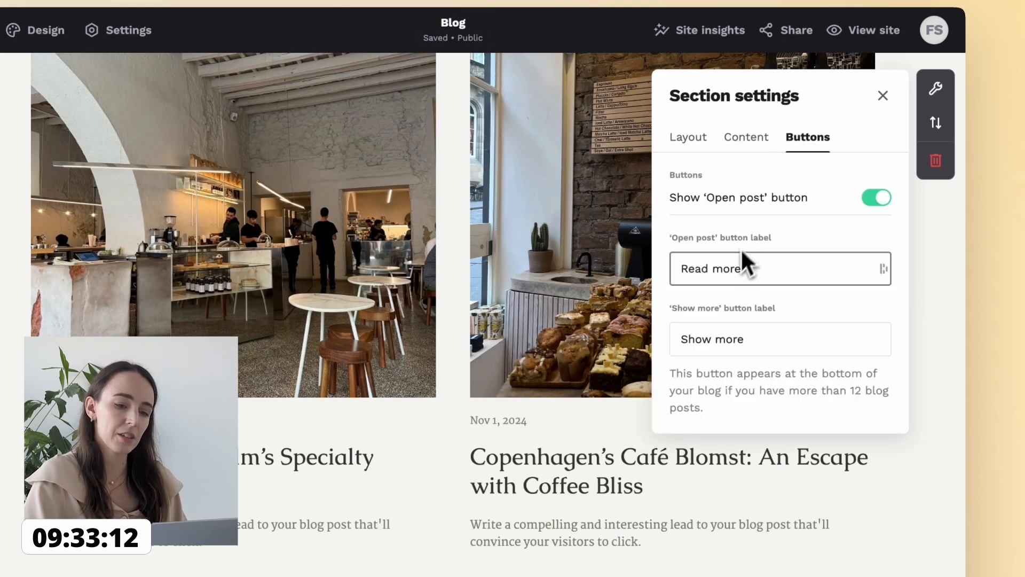
{"action": "triple_click", "coordinate": [735, 270]}
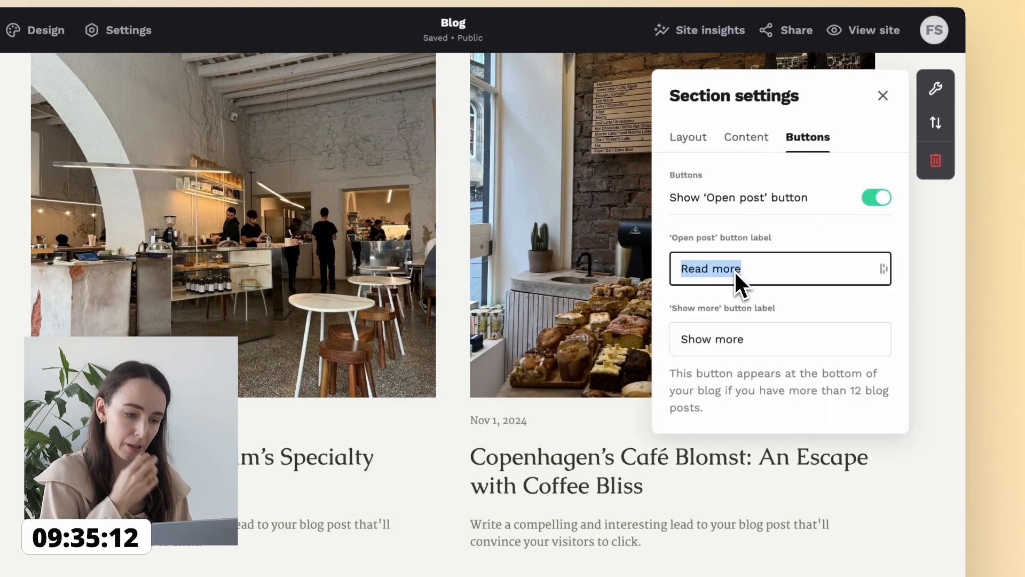
{"action": "type", "text": "Let's see"}
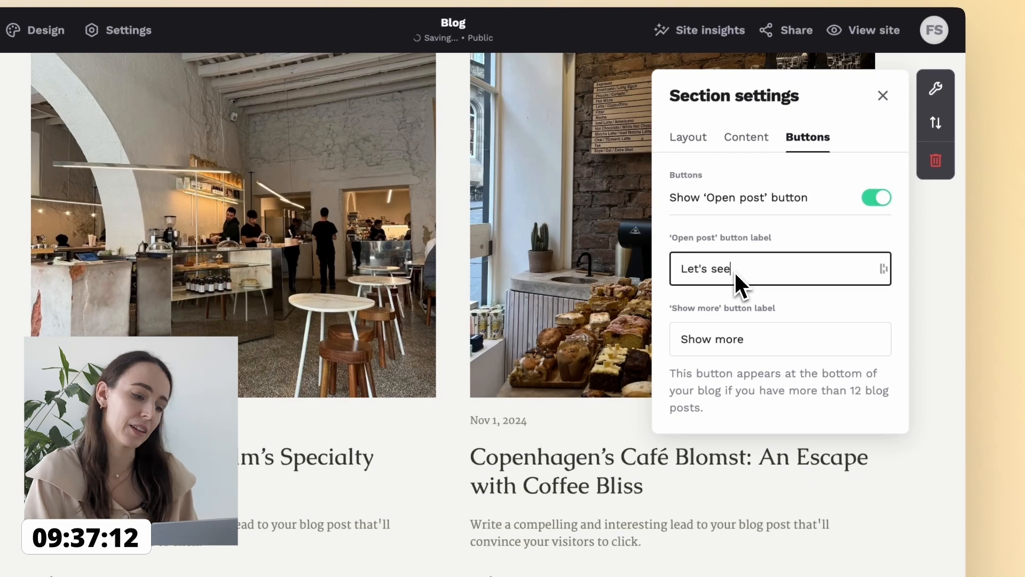
{"action": "triple_click", "coordinate": [723, 332]}
{"action": "type", "text": "Check"}
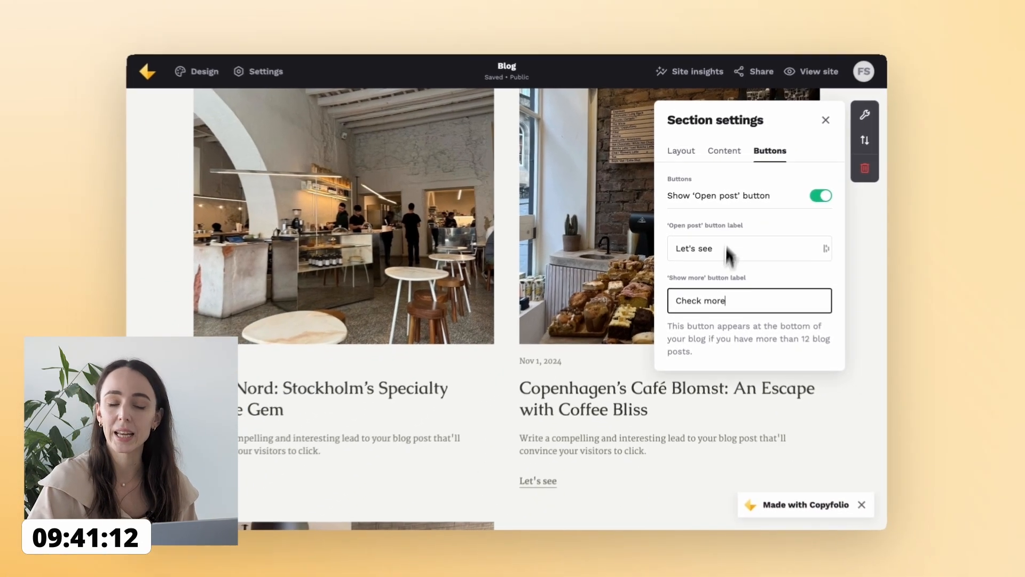
{"action": "left_click", "coordinate": [820, 123]}
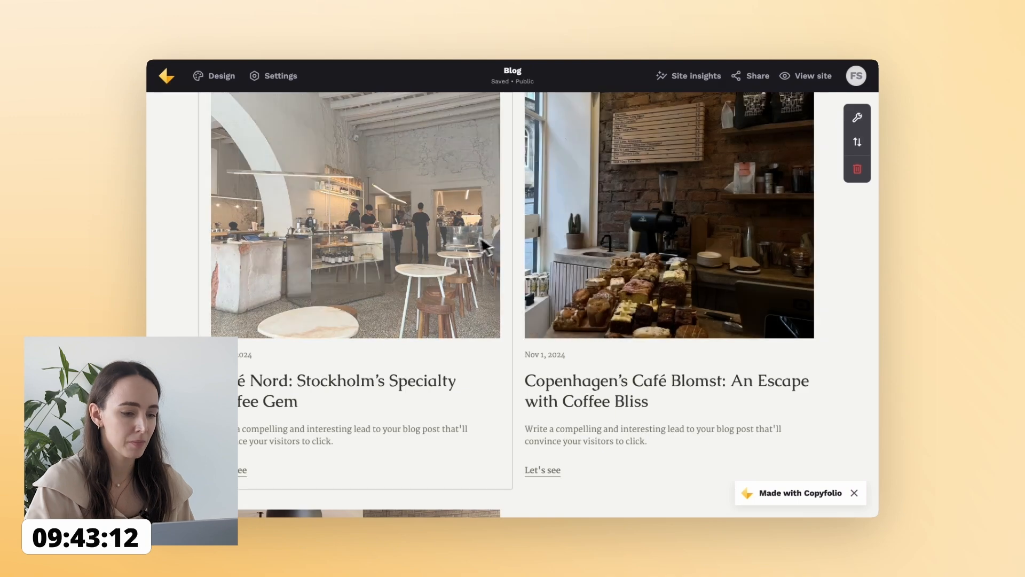
Step: Add blog post navigation at the end of the Café Nord post and follow it to the Café Blomst post
{"action": "left_click", "coordinate": [406, 257]}
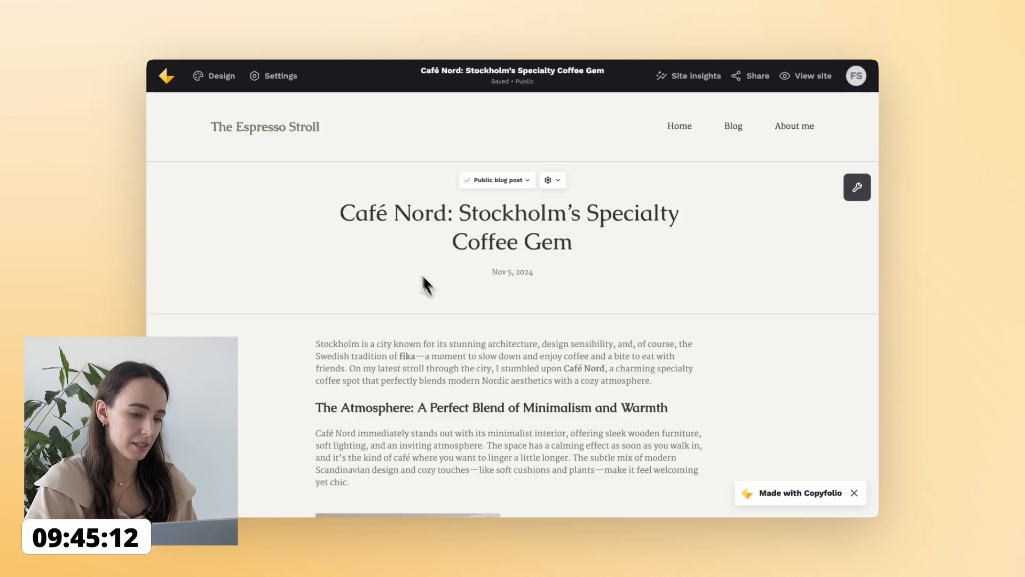
{"action": "scroll", "coordinate": [459, 321], "scroll_direction": "down", "scroll_amount": 3}
{"action": "scroll", "coordinate": [488, 355], "scroll_direction": "down", "scroll_amount": 15}
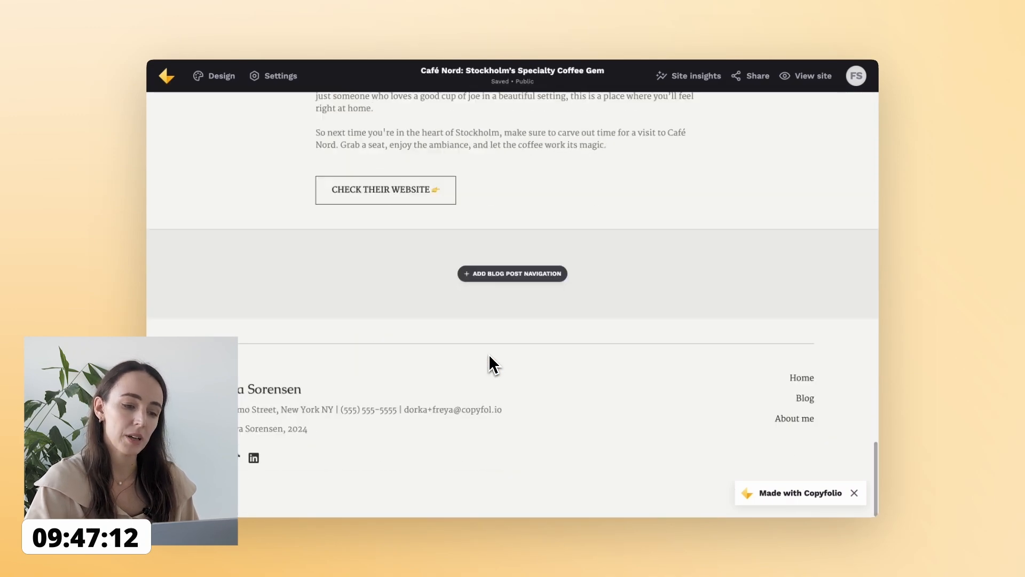
{"action": "left_click", "coordinate": [513, 274]}
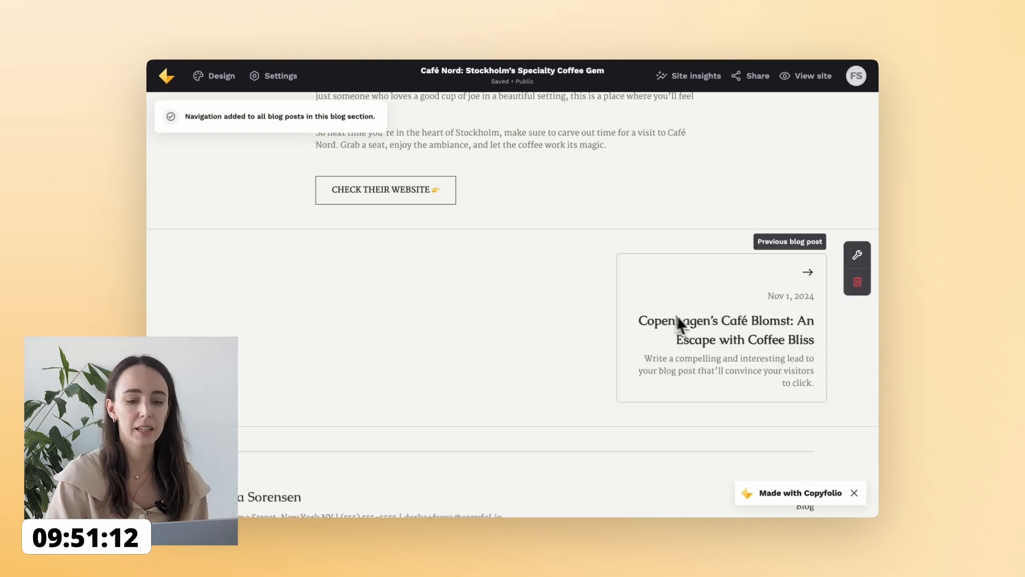
{"action": "left_click", "coordinate": [693, 329]}
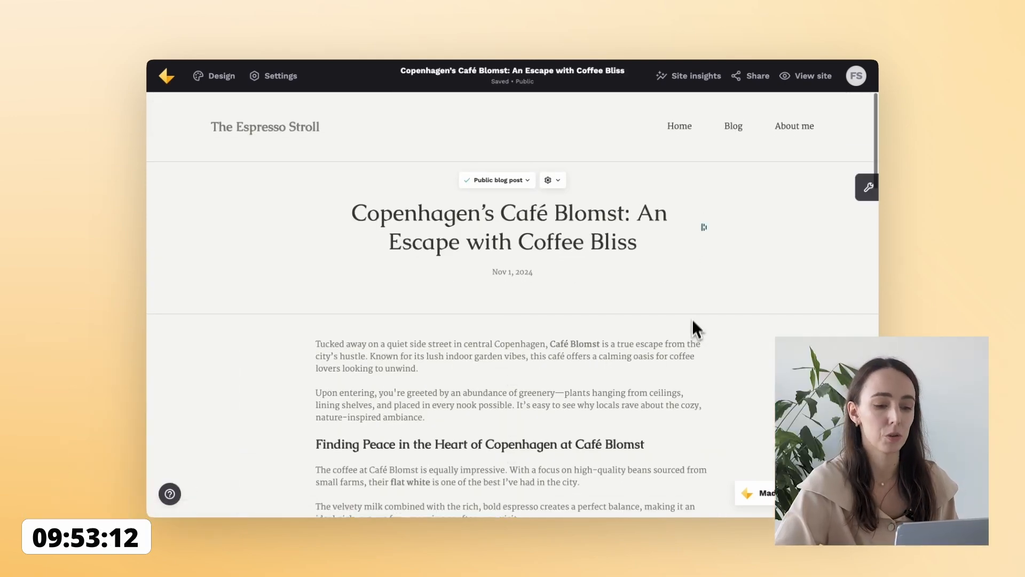
Step: Return to the Blog page and add a new blog category named Sweden
{"action": "left_click", "coordinate": [733, 129]}
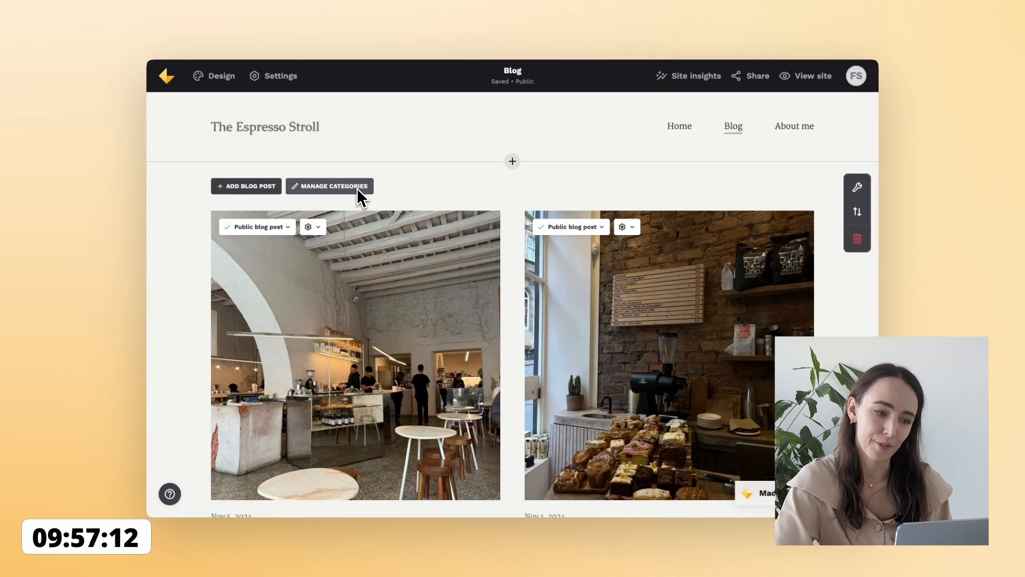
{"action": "left_click", "coordinate": [356, 187]}
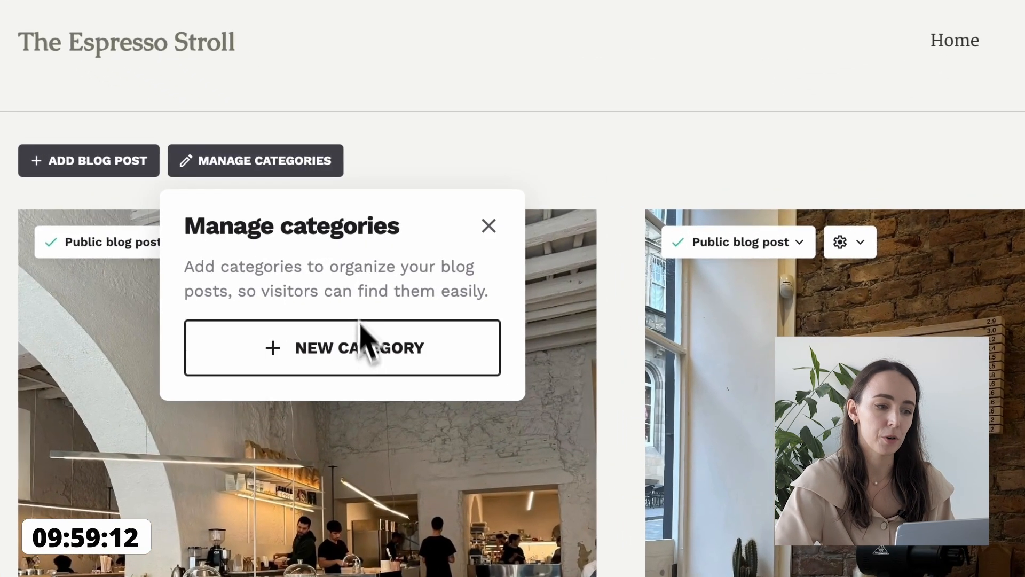
{"action": "left_click", "coordinate": [361, 327]}
{"action": "type", "text": "Swed"}
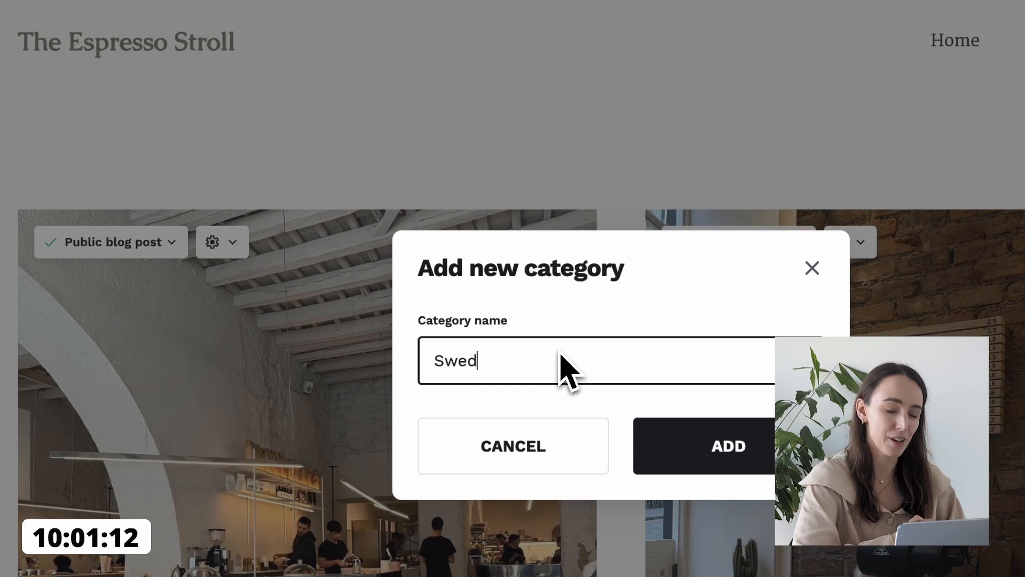
{"action": "type", "text": "en"}
{"action": "left_click", "coordinate": [638, 427]}
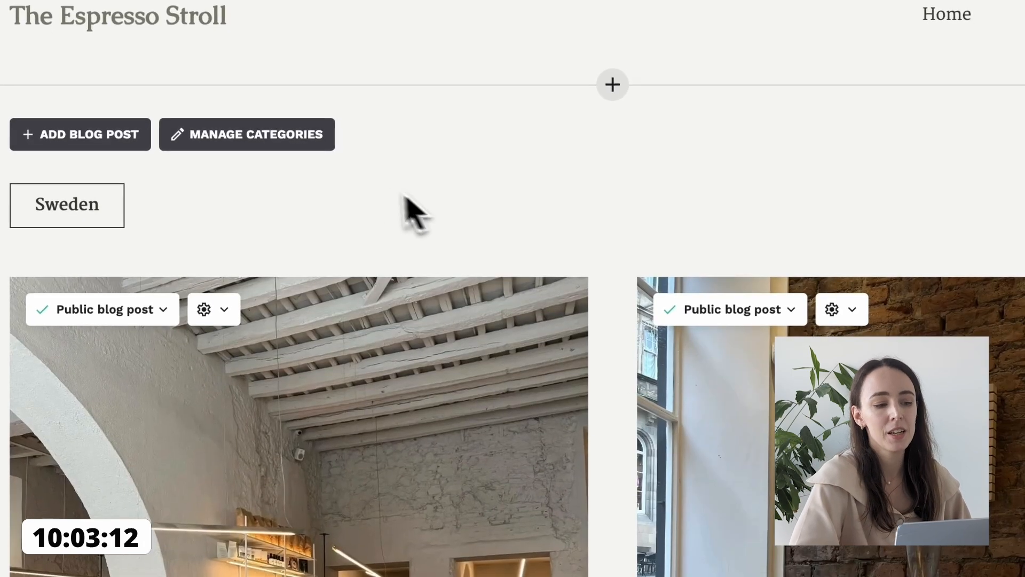
Step: Add a second blog category named Denmark
{"action": "left_click", "coordinate": [275, 148]}
{"action": "left_click", "coordinate": [336, 283]}
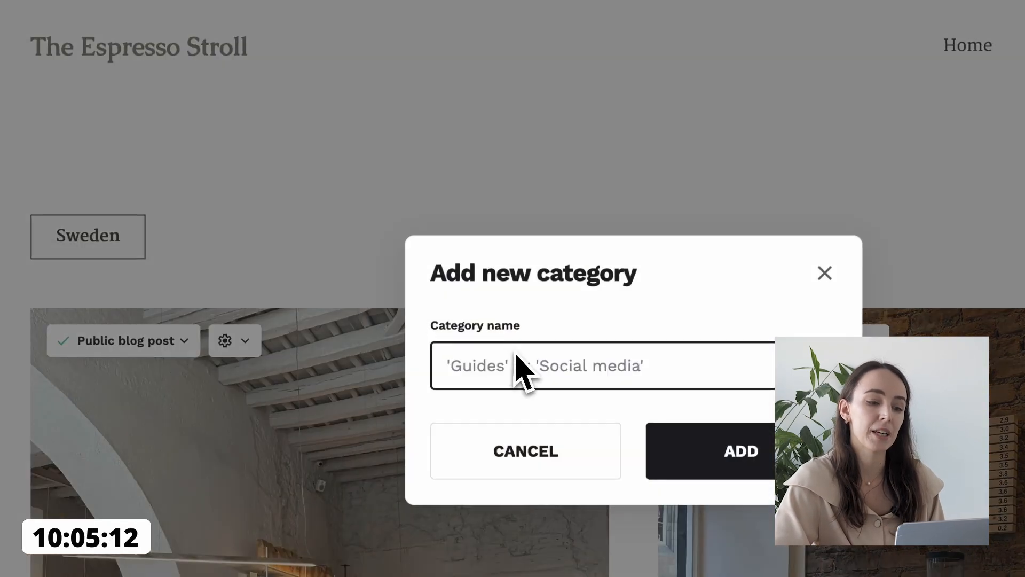
{"action": "type", "text": "De"}
{"action": "type", "text": "nmark"}
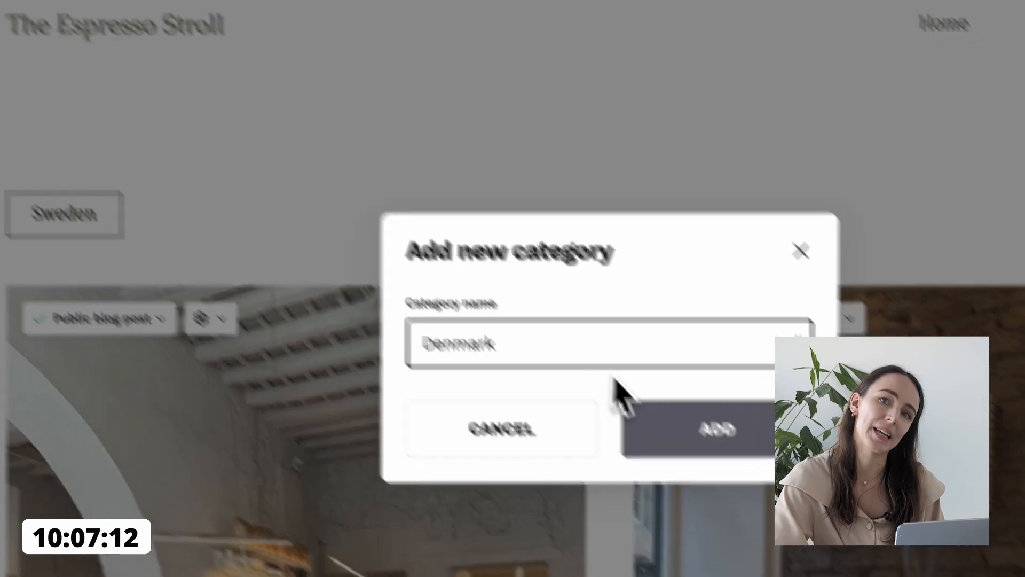
{"action": "left_click", "coordinate": [710, 452]}
{"action": "scroll", "coordinate": [454, 329], "scroll_direction": "down", "scroll_amount": 2}
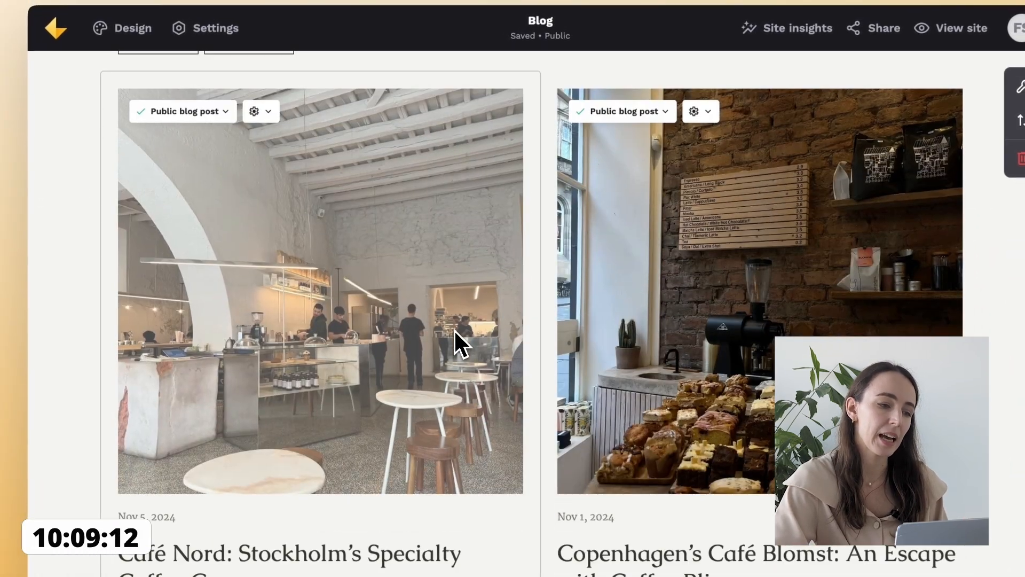
Step: Assign the Café Nord blog post to the Sweden category and save it
{"action": "left_click", "coordinate": [267, 131]}
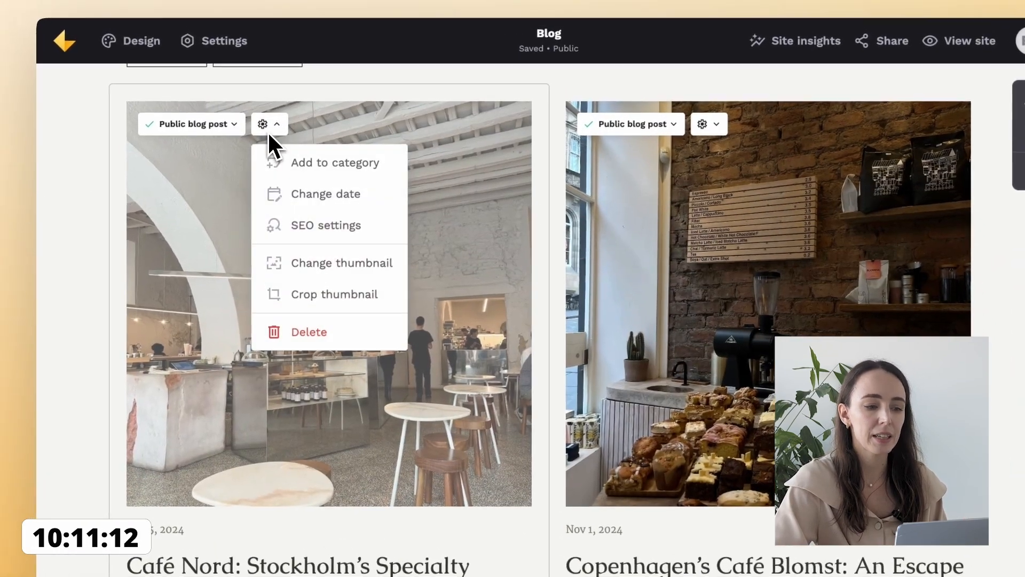
{"action": "left_click", "coordinate": [291, 163]}
{"action": "left_click", "coordinate": [444, 325]}
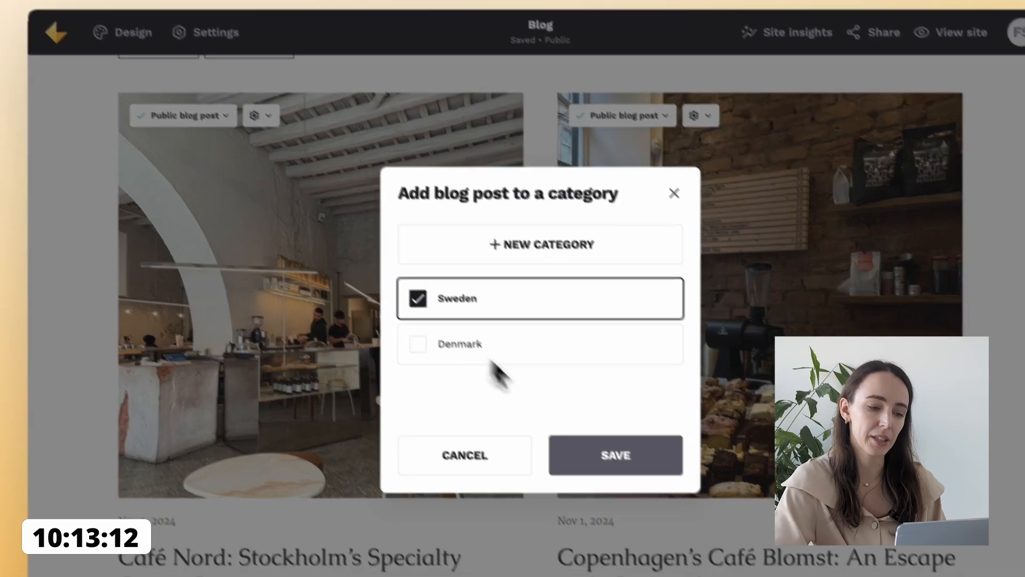
{"action": "left_click", "coordinate": [624, 464]}
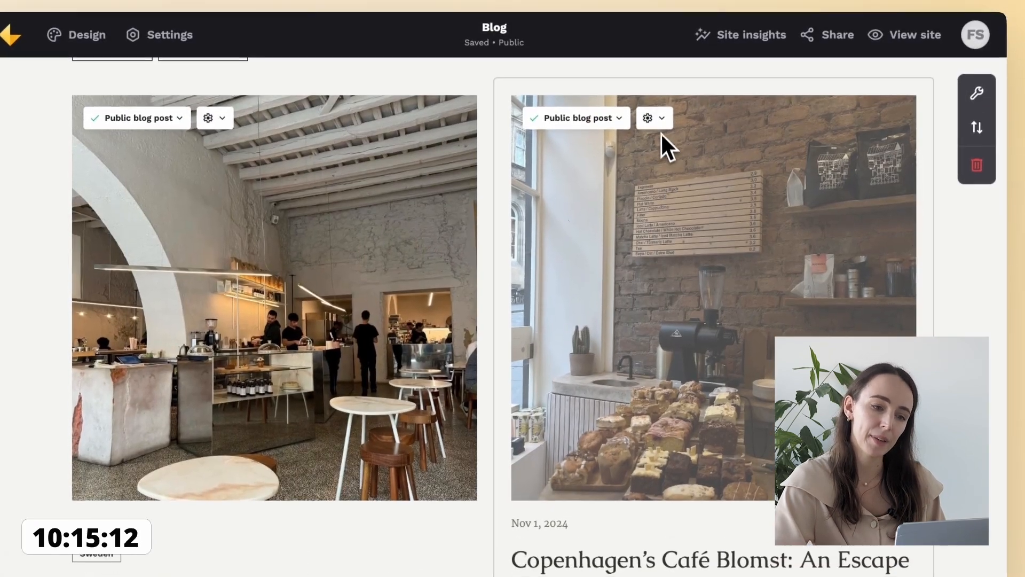
Step: Assign the Café Blomst blog post to the Denmark category and save it
{"action": "left_click", "coordinate": [656, 97]}
{"action": "left_click", "coordinate": [671, 160]}
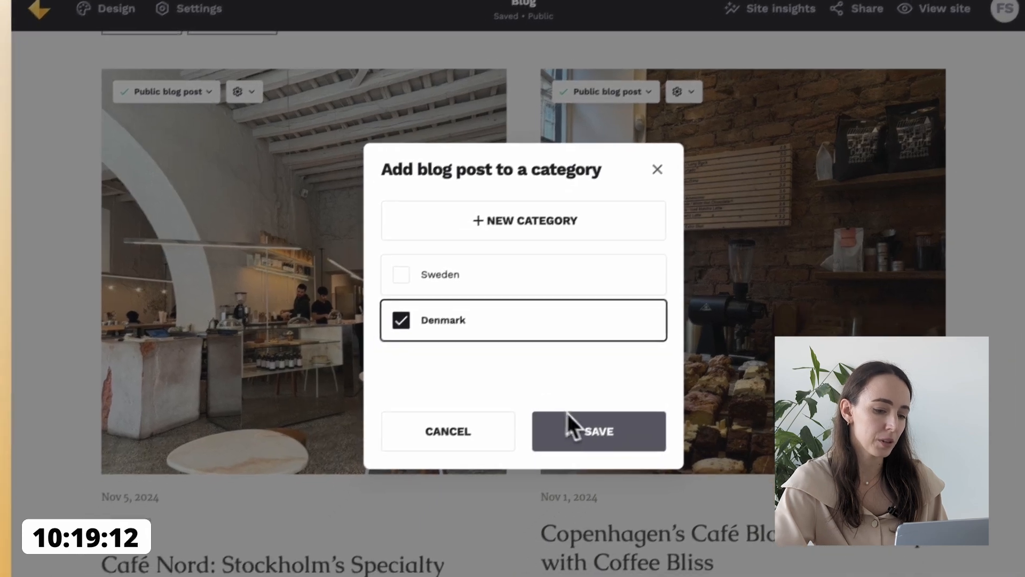
{"action": "left_click", "coordinate": [543, 460]}
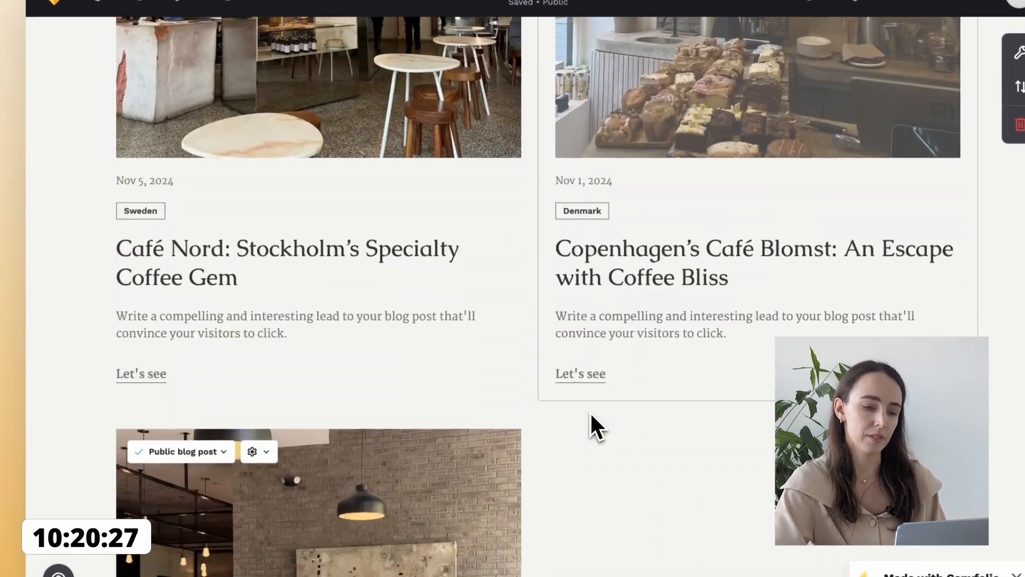
Step: Assign the Café Kaffe & Klem blog post to the Denmark category and save it
{"action": "scroll", "coordinate": [591, 412], "scroll_direction": "down", "scroll_amount": 7}
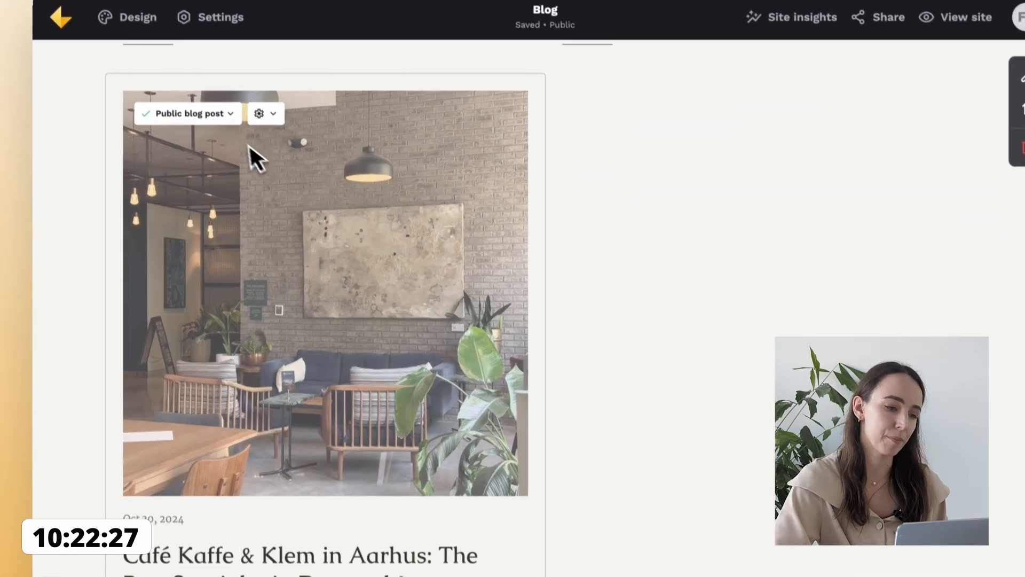
{"action": "left_click", "coordinate": [262, 113]}
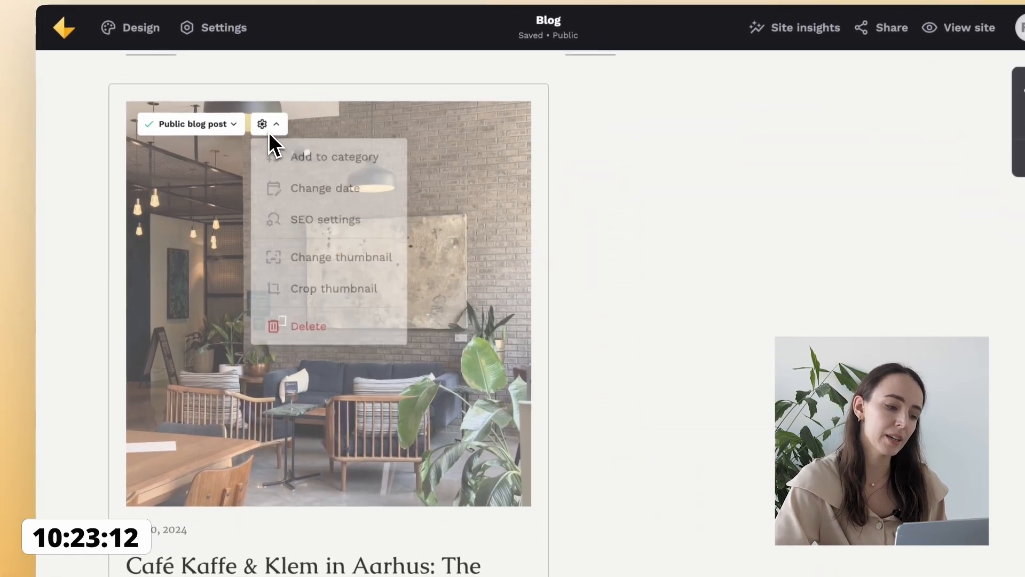
{"action": "left_click", "coordinate": [286, 156]}
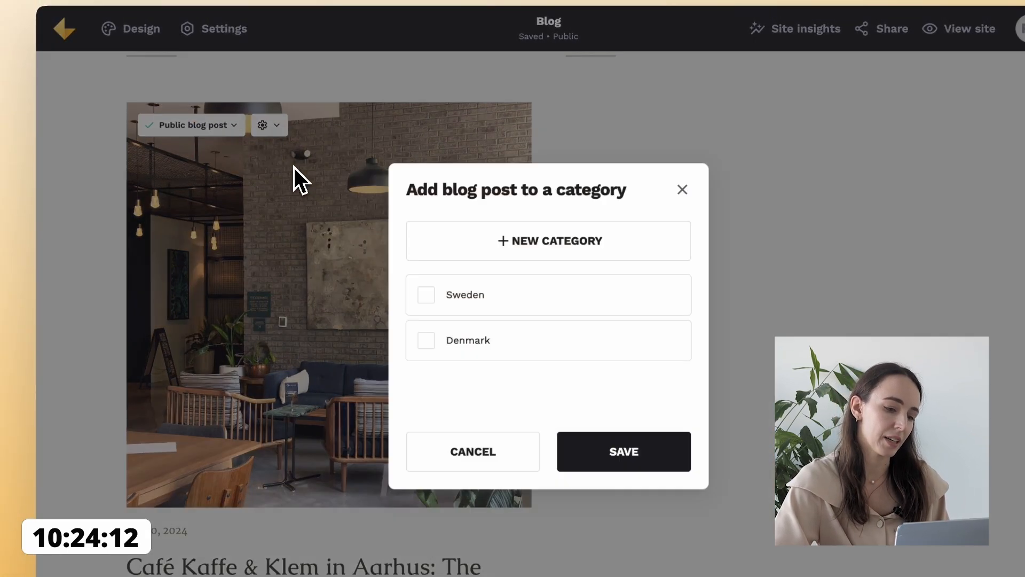
{"action": "left_click", "coordinate": [459, 342]}
{"action": "left_click", "coordinate": [633, 452]}
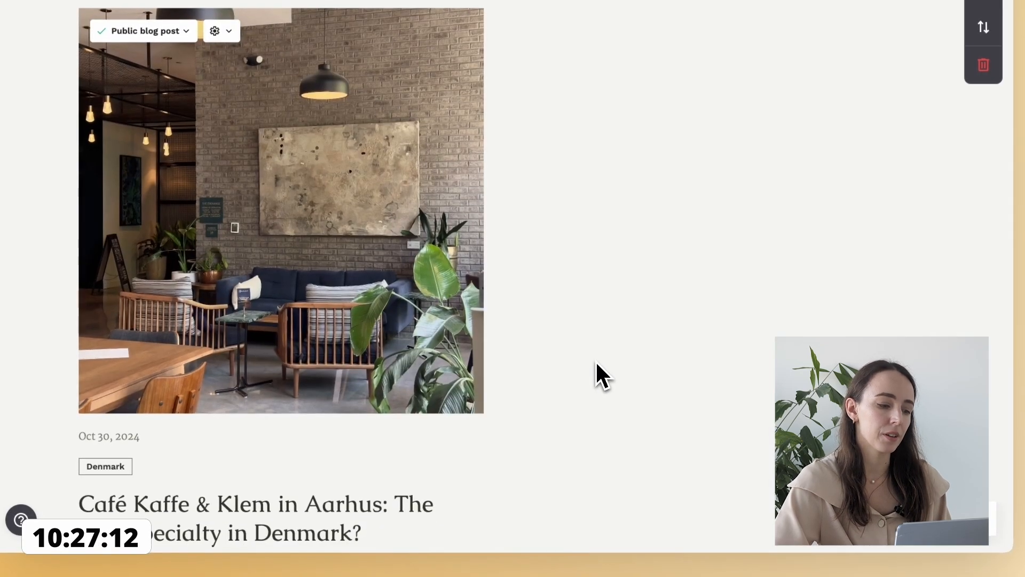
Step: Open the Café Nord post and bring up the color presets in the site's design settings
{"action": "scroll", "coordinate": [596, 365], "scroll_direction": "up", "scroll_amount": 10}
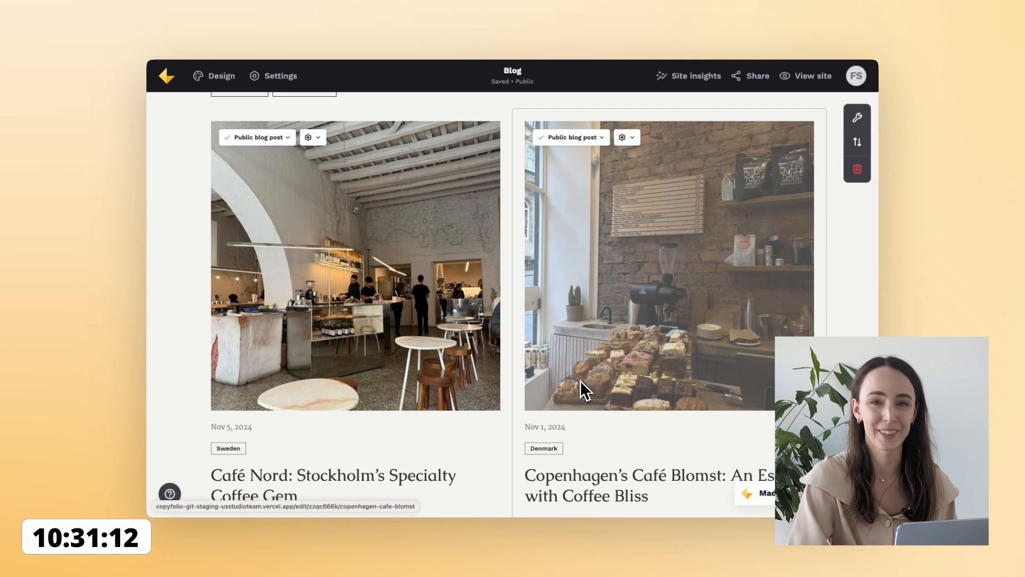
{"action": "scroll", "coordinate": [584, 390], "scroll_direction": "down", "scroll_amount": 1}
{"action": "left_click", "coordinate": [337, 340]}
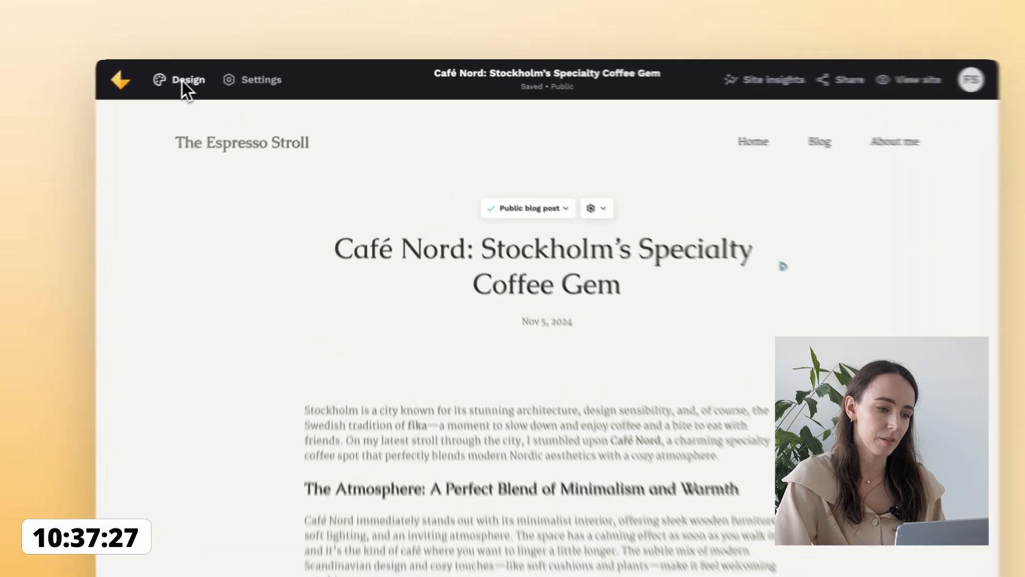
{"action": "left_click", "coordinate": [216, 77]}
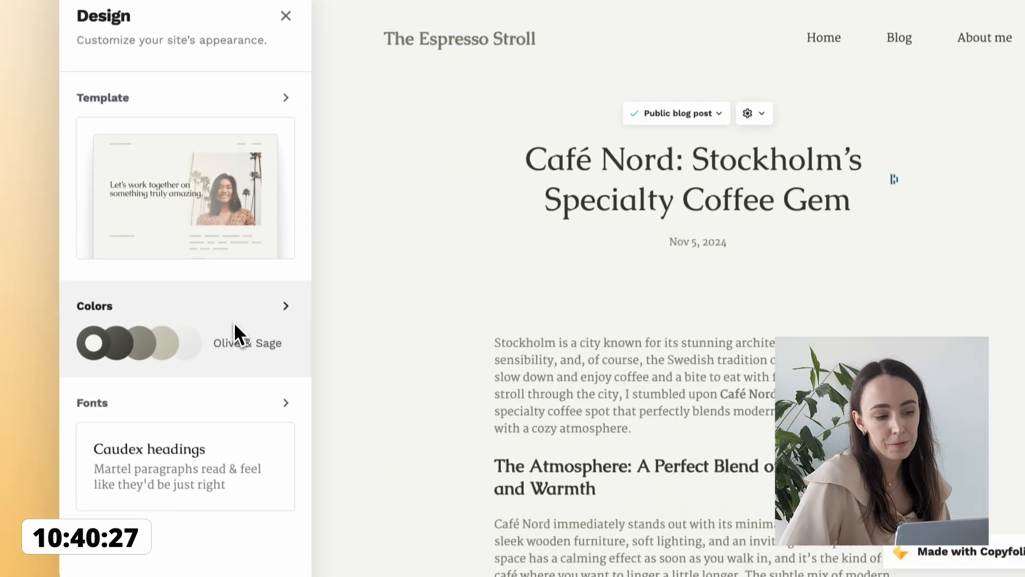
{"action": "left_click", "coordinate": [235, 404]}
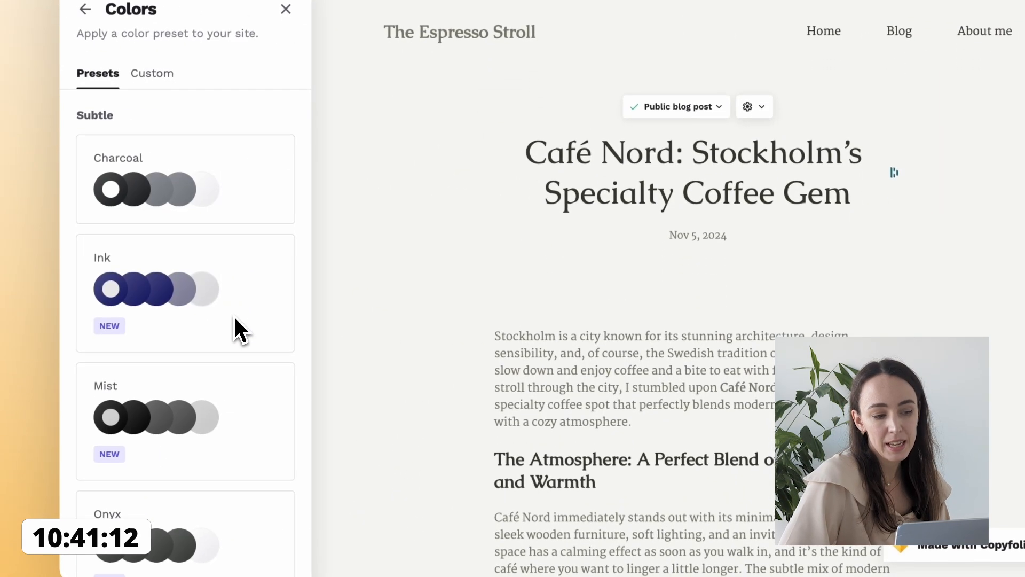
Step: Preview the subtle color presets Charcoal, Deep Taupe and Cornflower Dip on the post
{"action": "left_click", "coordinate": [245, 205]}
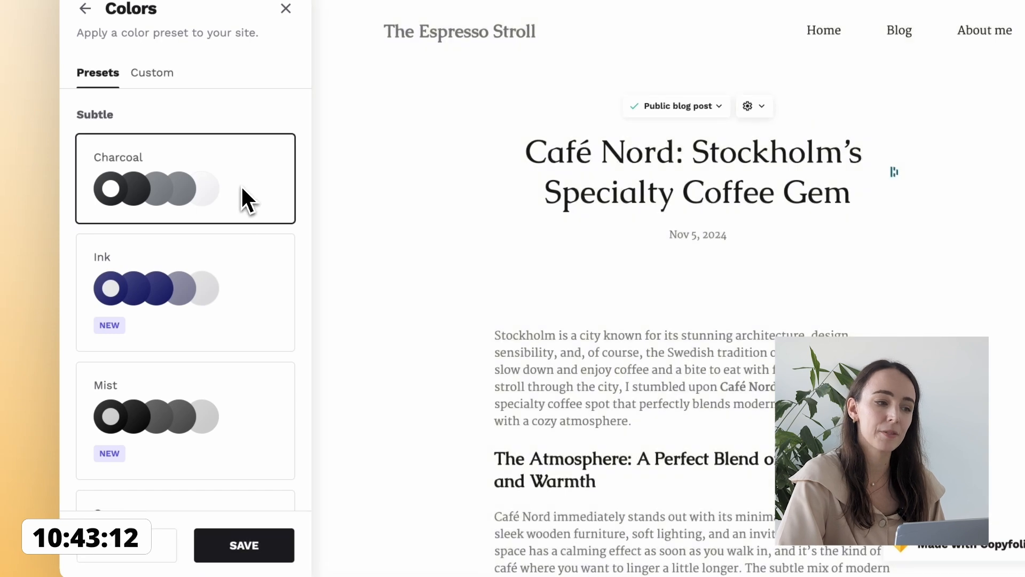
{"action": "scroll", "coordinate": [239, 294], "scroll_direction": "down", "scroll_amount": 5}
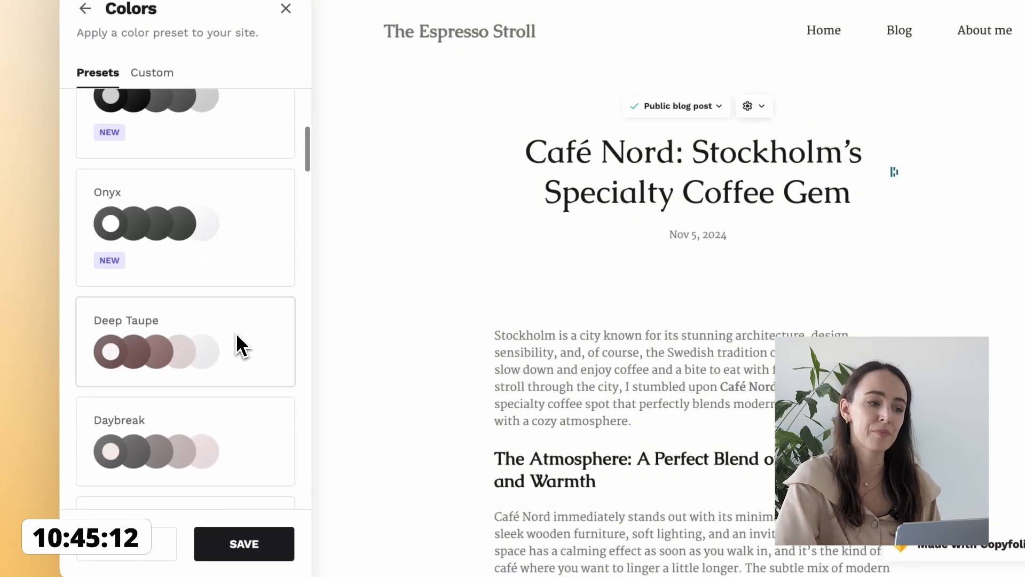
{"action": "left_click", "coordinate": [238, 347]}
{"action": "scroll", "coordinate": [237, 336], "scroll_direction": "down", "scroll_amount": 5}
{"action": "scroll", "coordinate": [236, 334], "scroll_direction": "down", "scroll_amount": 1}
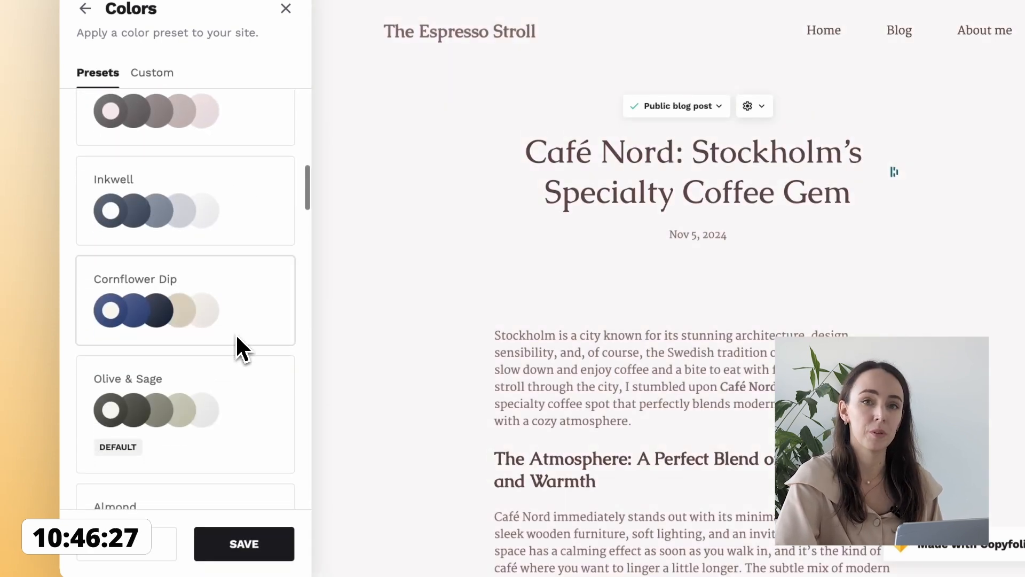
{"action": "left_click", "coordinate": [229, 305]}
{"action": "scroll", "coordinate": [230, 305], "scroll_direction": "down", "scroll_amount": 5}
{"action": "scroll", "coordinate": [230, 315], "scroll_direction": "down", "scroll_amount": 3}
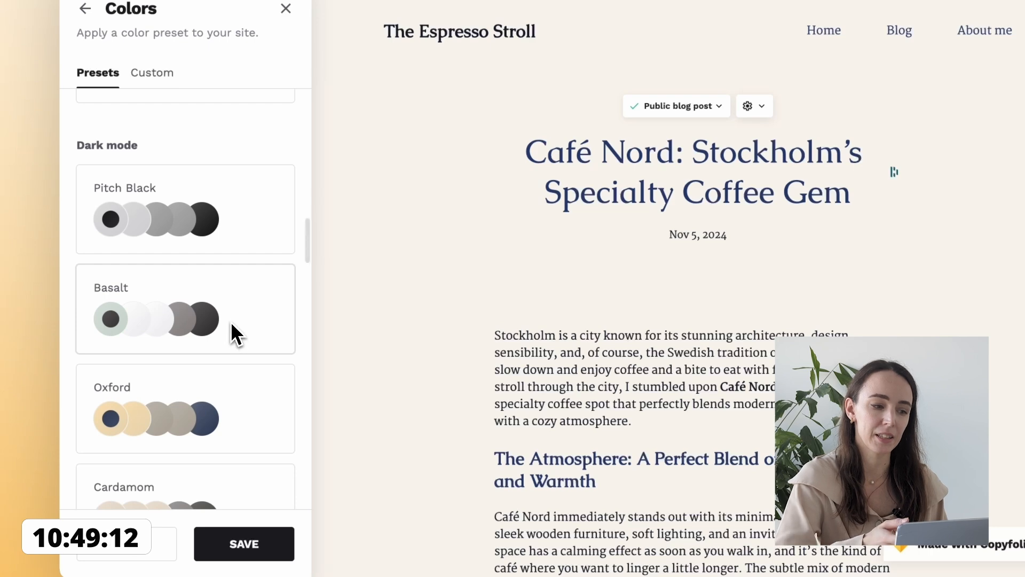
Step: Preview the dark-mode presets Basalt, Cardamom and Espresso, followed by the Mushroom preset, on the post
{"action": "left_click", "coordinate": [232, 325]}
{"action": "scroll", "coordinate": [233, 325], "scroll_direction": "down", "scroll_amount": 3}
{"action": "left_click", "coordinate": [237, 326]}
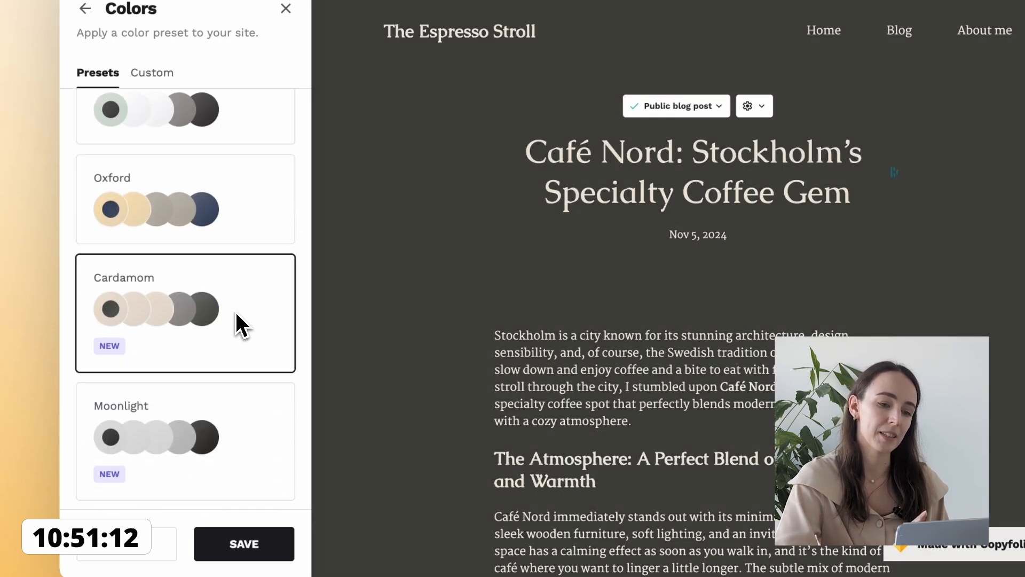
{"action": "scroll", "coordinate": [237, 316], "scroll_direction": "down", "scroll_amount": 5}
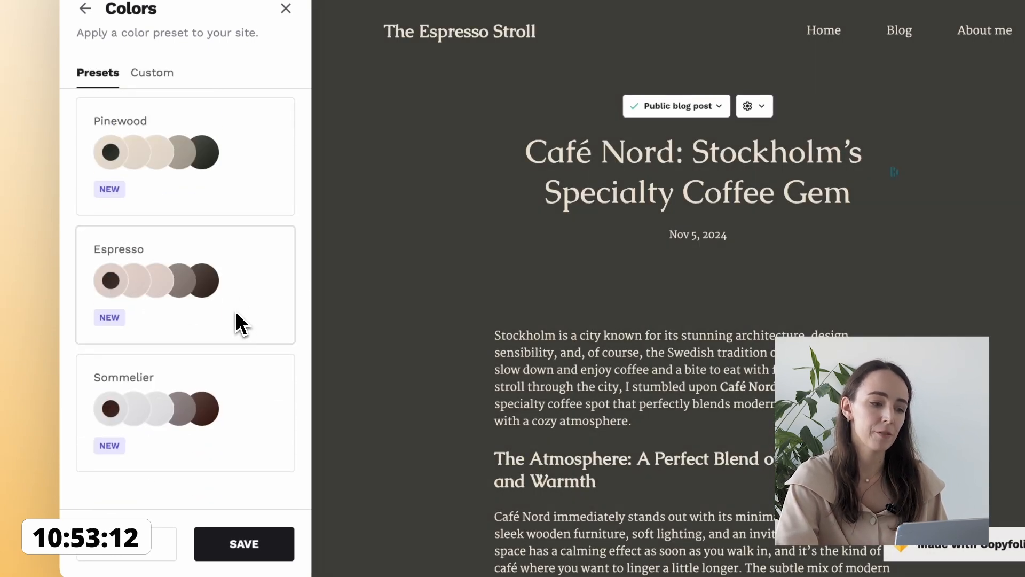
{"action": "left_click", "coordinate": [236, 315]}
{"action": "scroll", "coordinate": [235, 321], "scroll_direction": "down", "scroll_amount": 2}
{"action": "scroll", "coordinate": [231, 364], "scroll_direction": "down", "scroll_amount": 5}
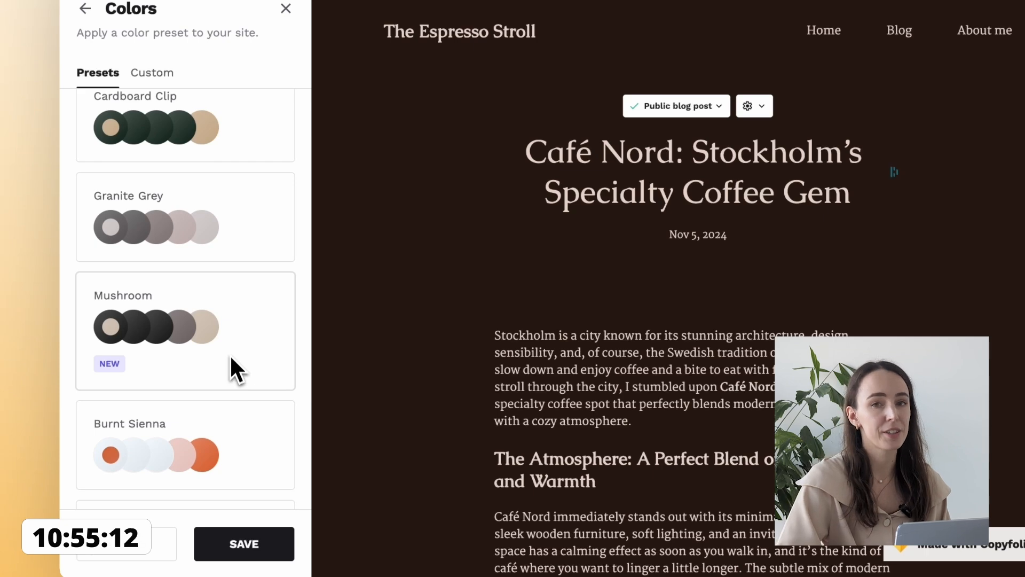
{"action": "left_click", "coordinate": [229, 350]}
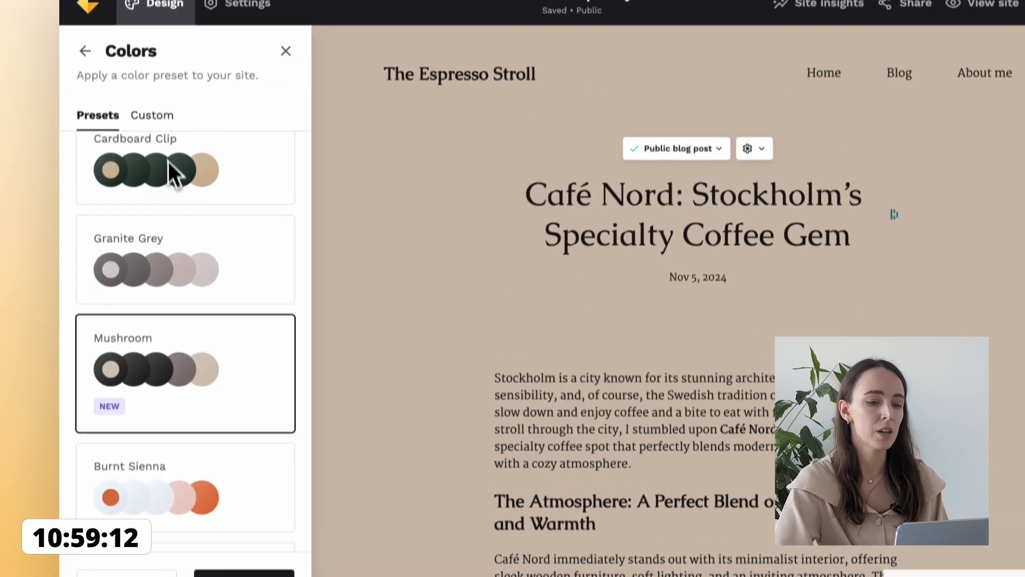
Step: Switch to custom colors and set the site's main color to the dark brown #50371B
{"action": "left_click", "coordinate": [159, 16]}
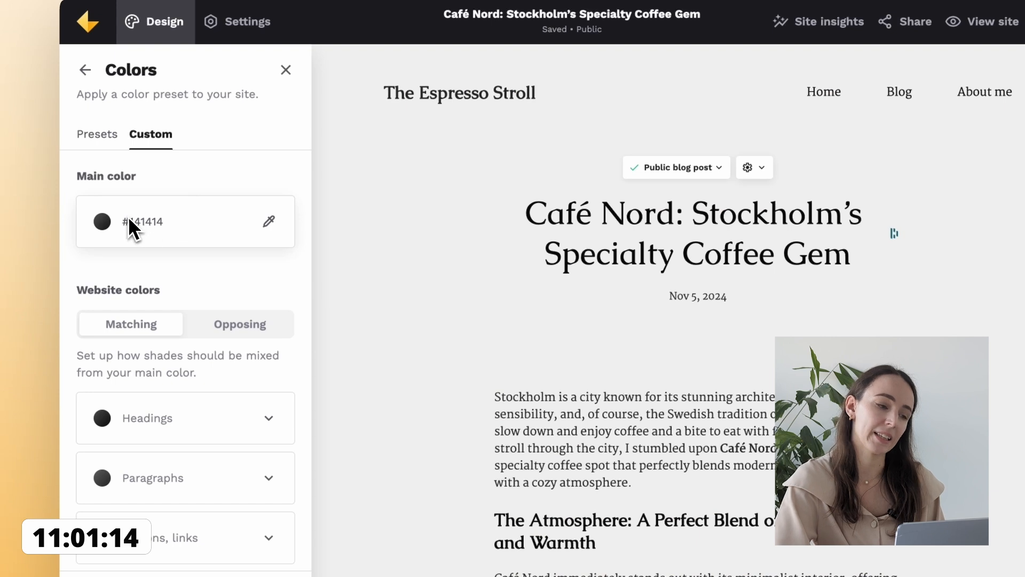
{"action": "left_click", "coordinate": [127, 216]}
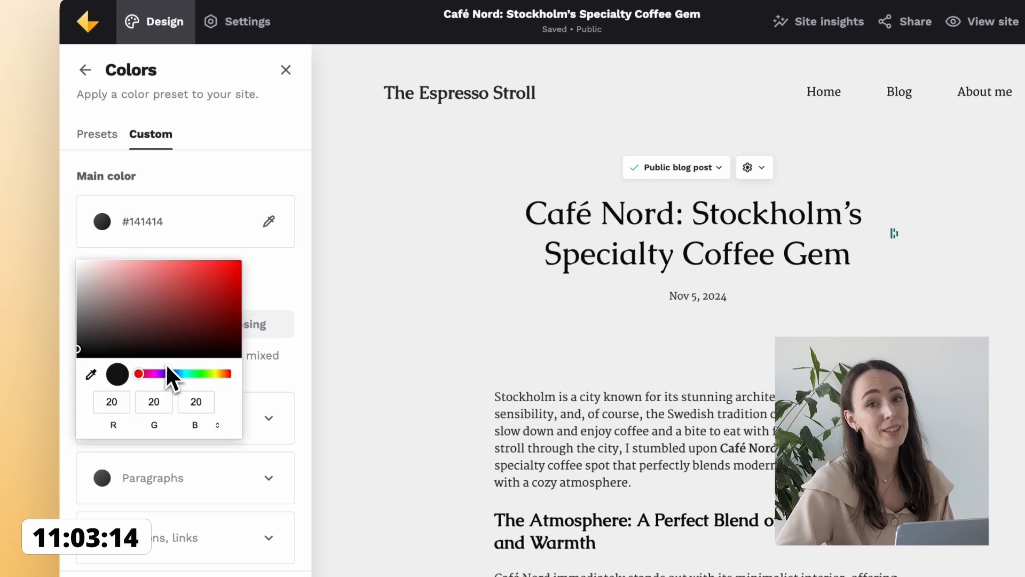
{"action": "left_click_drag", "start_coordinate": [167, 369], "coordinate": [222, 375]}
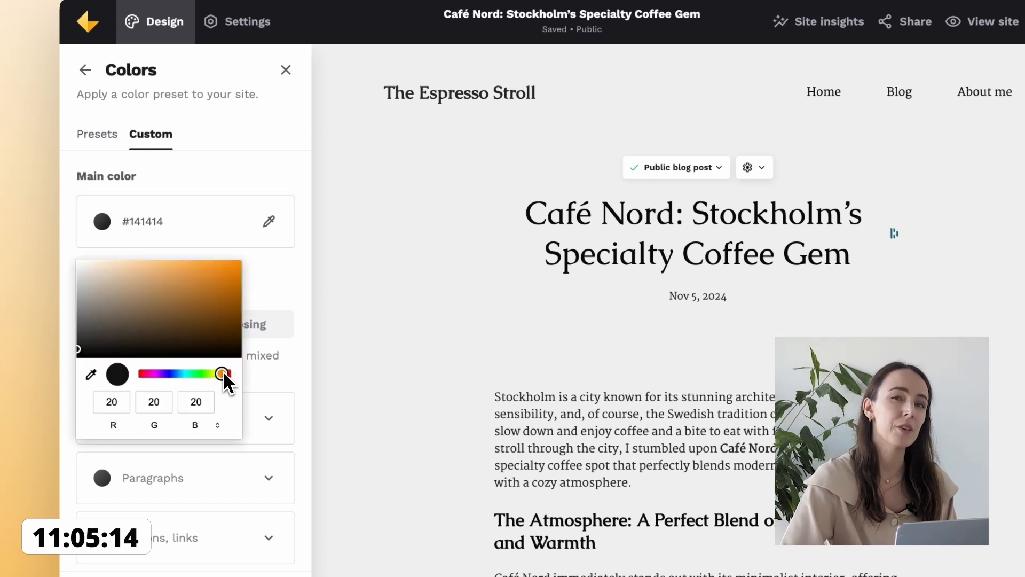
{"action": "mouse_move", "coordinate": [177, 316]}
{"action": "left_mouse_down"}
{"action": "mouse_move", "coordinate": [161, 315]}
{"action": "mouse_move", "coordinate": [178, 321]}
{"action": "left_mouse_up"}
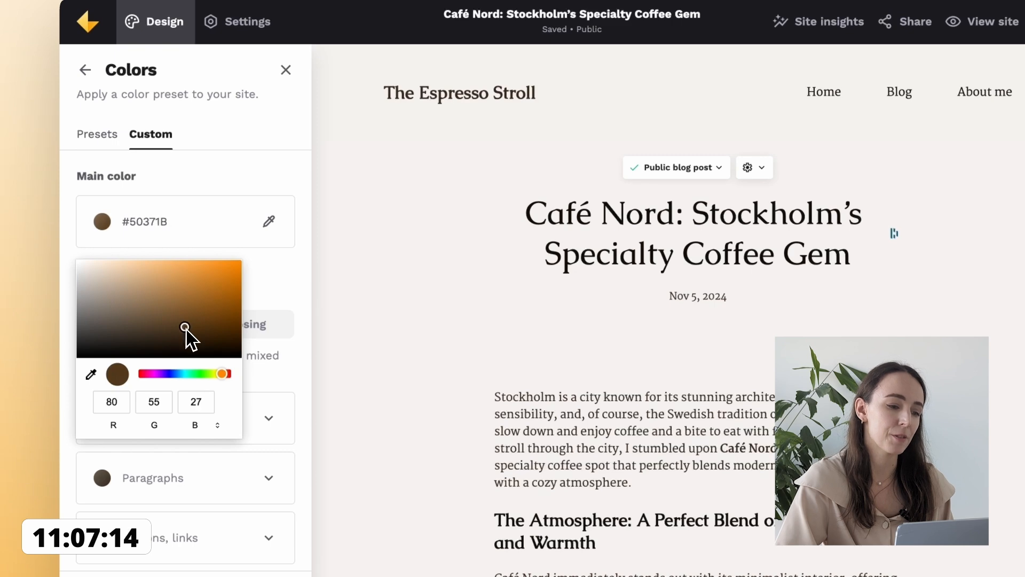
{"action": "left_click", "coordinate": [269, 324]}
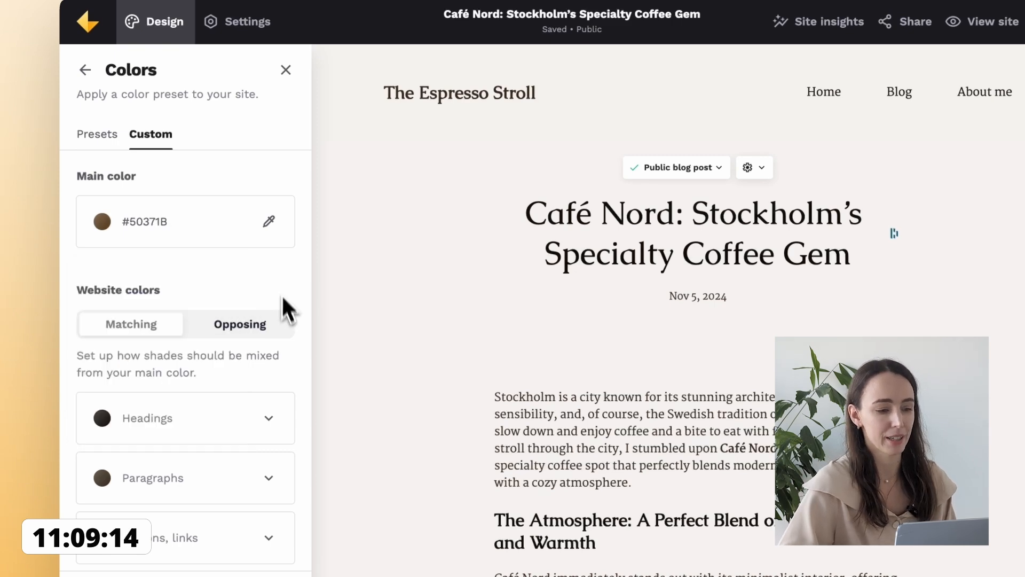
Step: Set the headings to the fourth matching shade and the paragraphs to the third matching shade
{"action": "left_click", "coordinate": [268, 322]}
{"action": "left_click", "coordinate": [184, 336]}
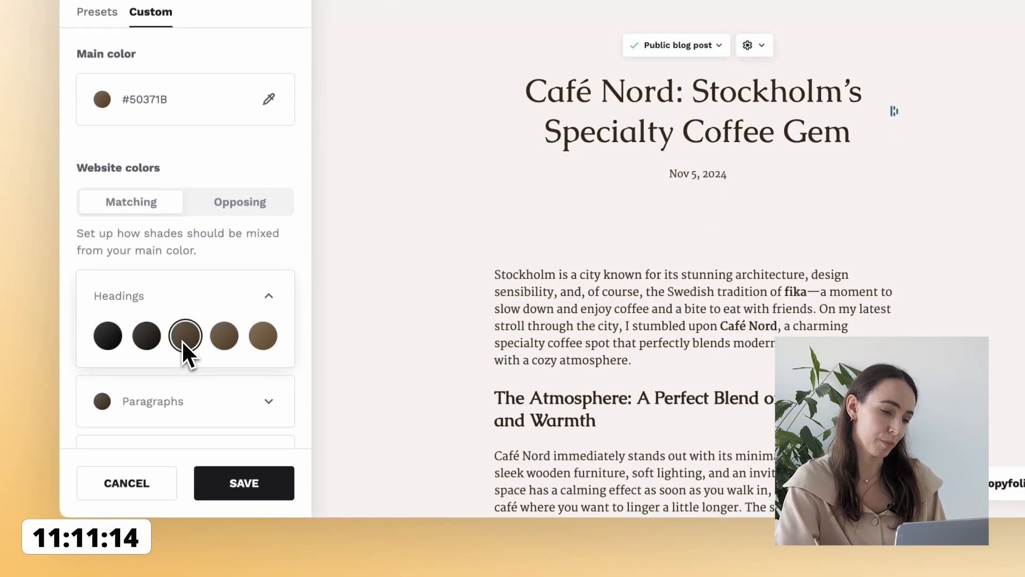
{"action": "left_click", "coordinate": [224, 336]}
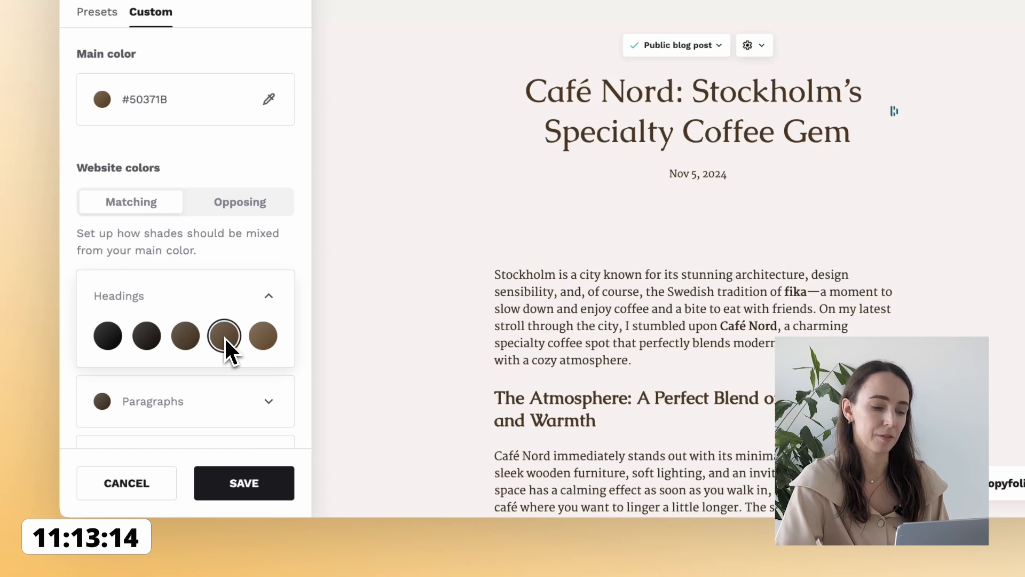
{"action": "scroll", "coordinate": [224, 337], "scroll_direction": "down", "scroll_amount": 3}
{"action": "left_click", "coordinate": [237, 250]}
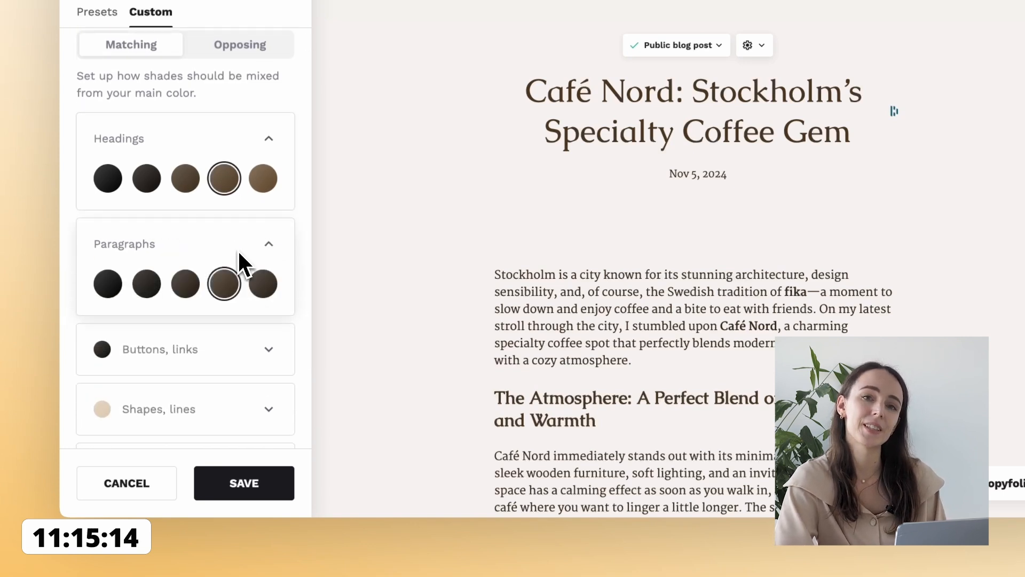
{"action": "left_click", "coordinate": [191, 283]}
Step: Set the site's background to the first and darkest of its matching shades
{"action": "scroll", "coordinate": [206, 326], "scroll_direction": "down", "scroll_amount": 3}
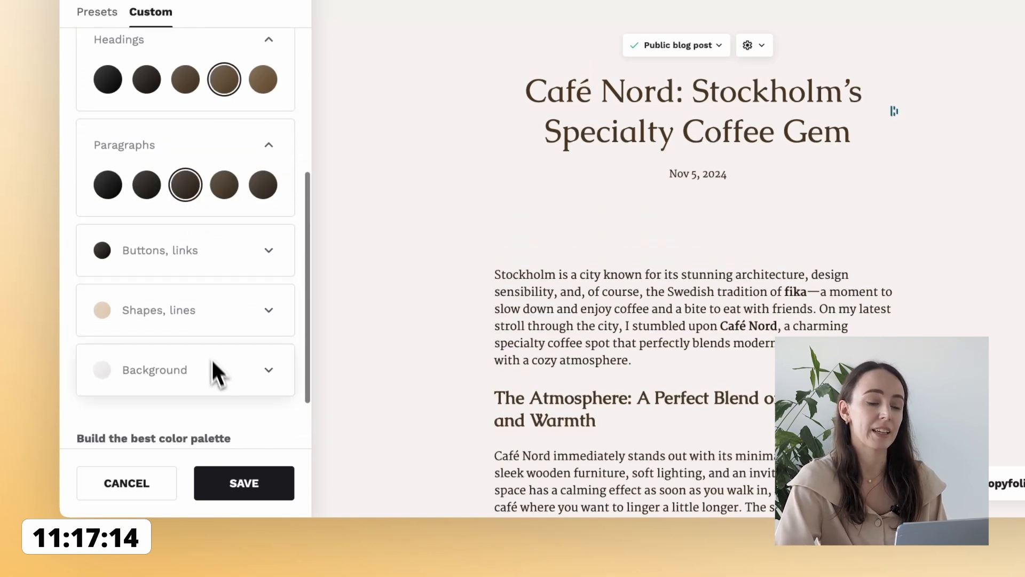
{"action": "left_click", "coordinate": [213, 374]}
{"action": "left_click", "coordinate": [100, 411]}
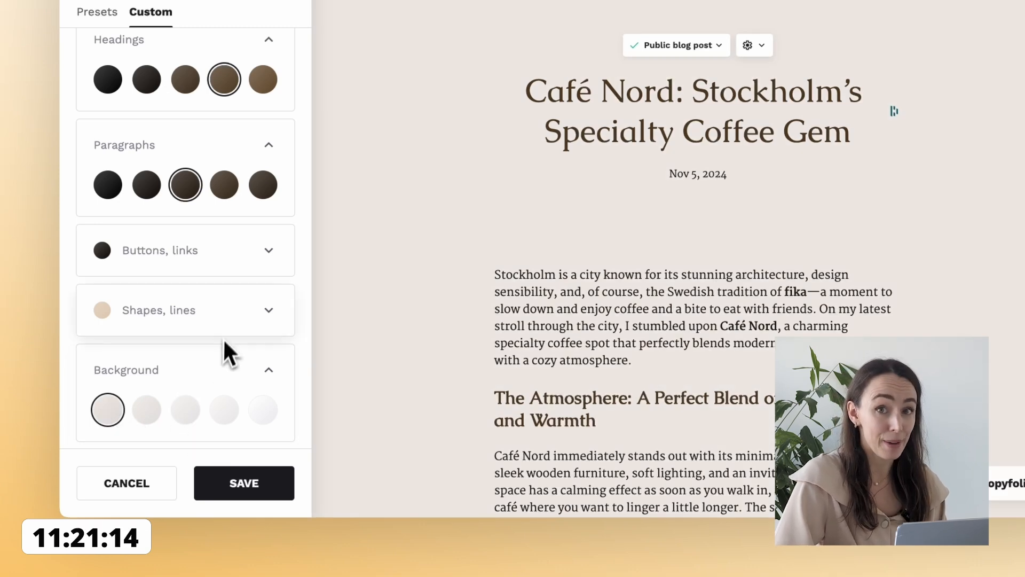
Step: Set the buttons and links to the fourth matching shade and save the custom color palette
{"action": "left_click", "coordinate": [239, 251]}
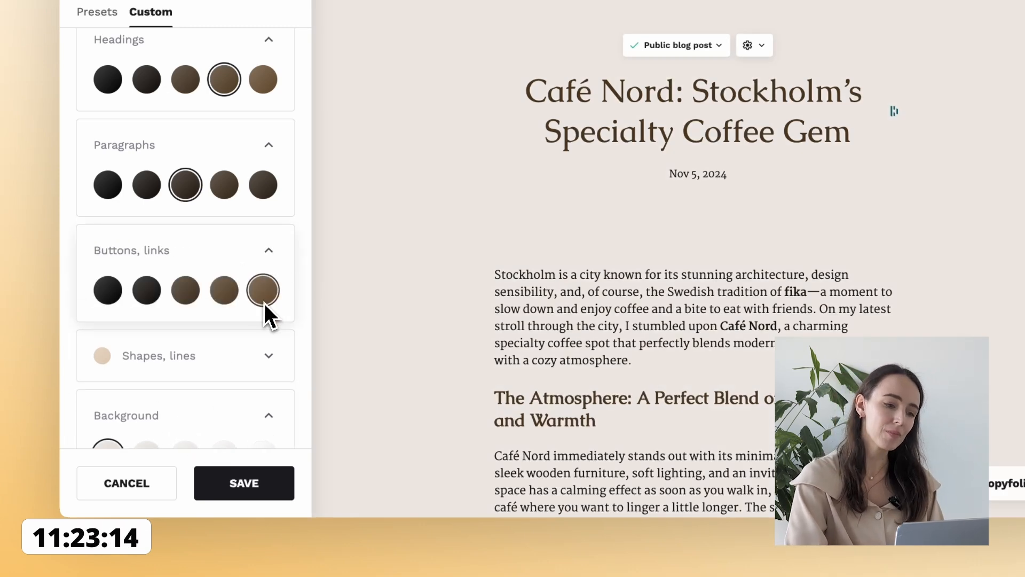
{"action": "left_click", "coordinate": [227, 300]}
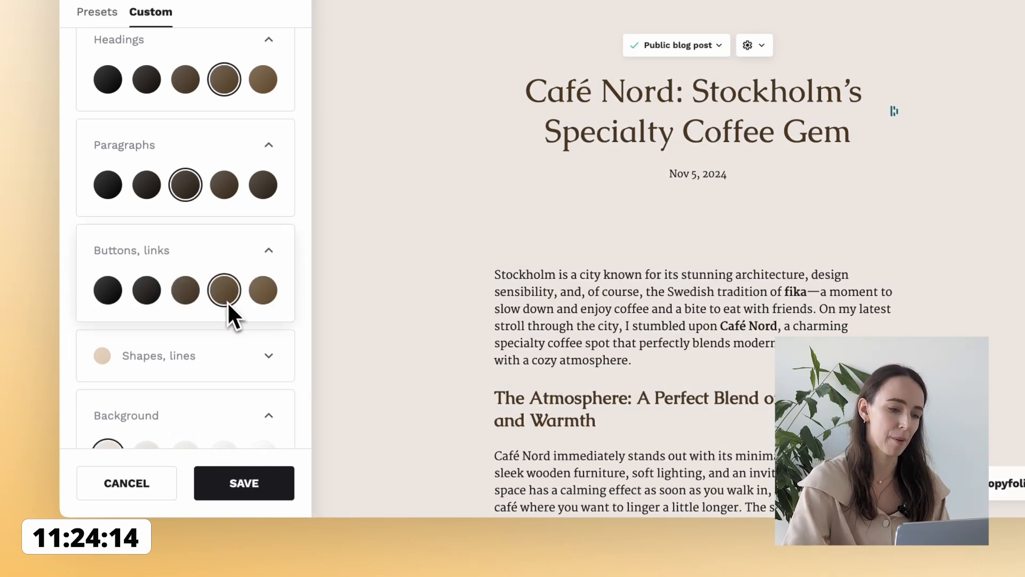
{"action": "left_click", "coordinate": [263, 483]}
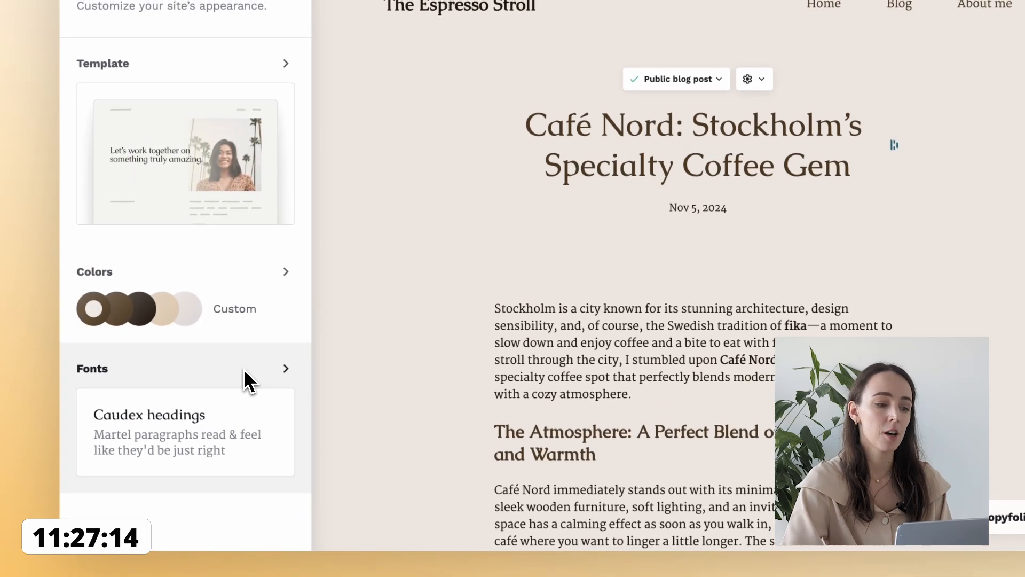
Step: Try out the Epilogue, Sora, Albert Sans and Melodrama font sets, among others, on the site
{"action": "left_click", "coordinate": [243, 369]}
{"action": "left_click", "coordinate": [237, 214]}
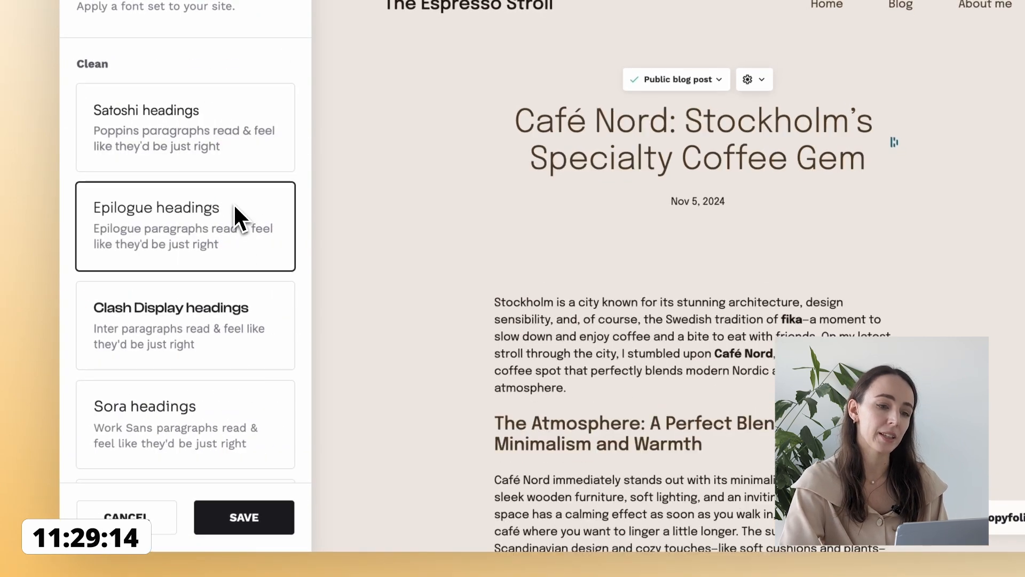
{"action": "scroll", "coordinate": [233, 203], "scroll_direction": "down", "scroll_amount": 4}
{"action": "left_click", "coordinate": [225, 222]}
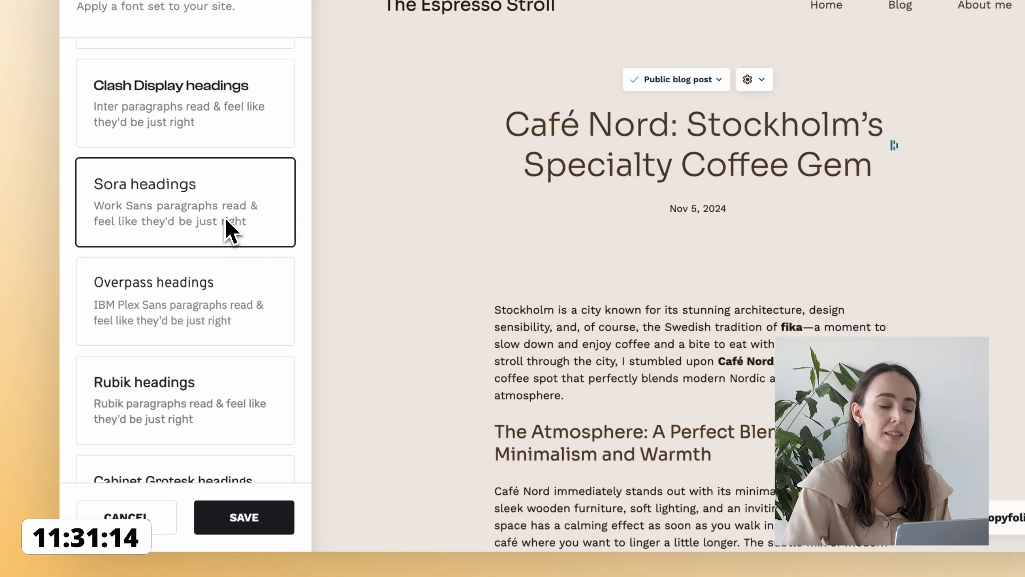
{"action": "scroll", "coordinate": [224, 225], "scroll_direction": "down", "scroll_amount": 3}
{"action": "left_click", "coordinate": [206, 363]}
{"action": "scroll", "coordinate": [204, 368], "scroll_direction": "down", "scroll_amount": 1}
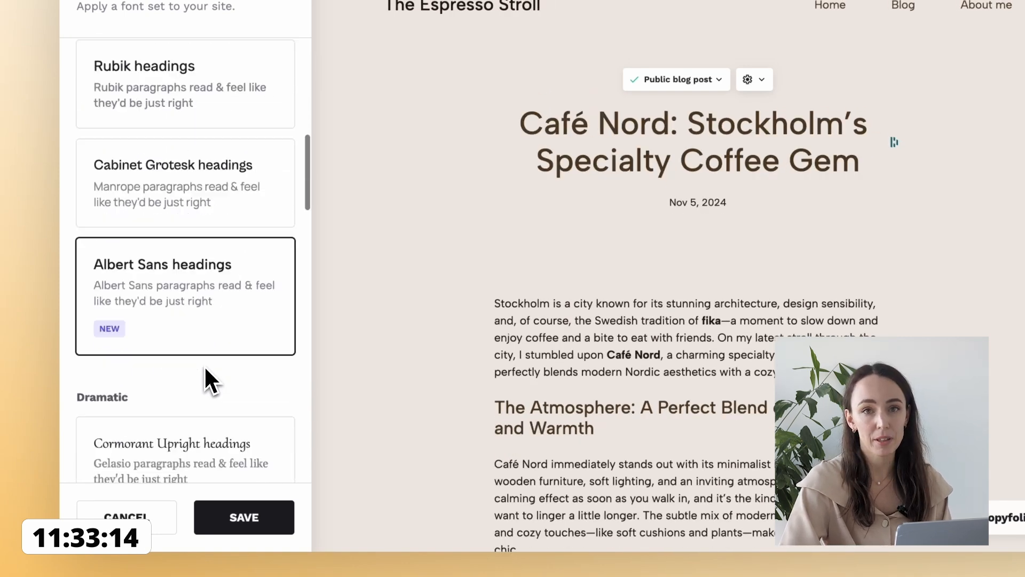
{"action": "scroll", "coordinate": [206, 358], "scroll_direction": "down", "scroll_amount": 3}
{"action": "left_click", "coordinate": [213, 335]}
{"action": "scroll", "coordinate": [212, 336], "scroll_direction": "down", "scroll_amount": 6}
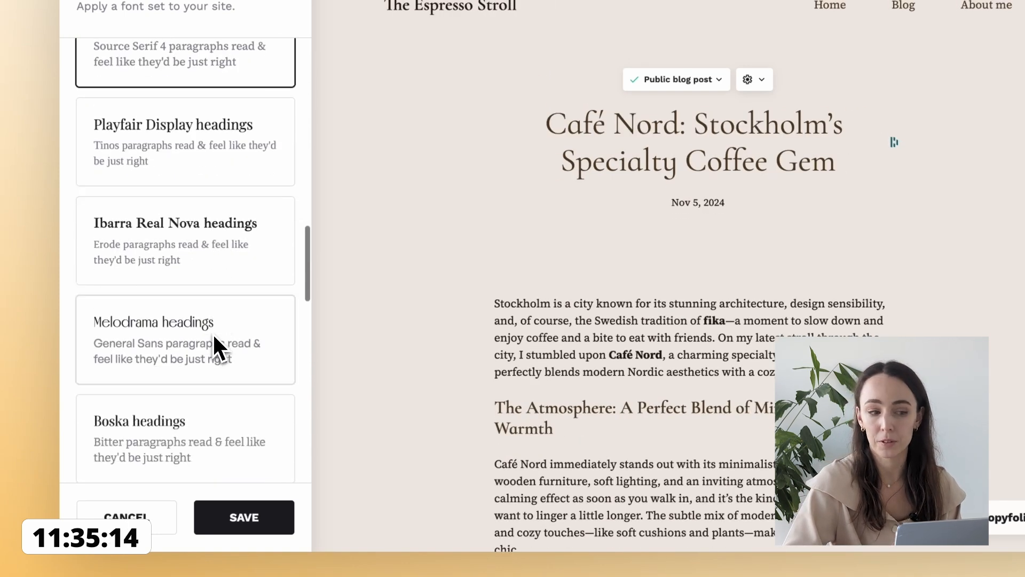
{"action": "left_click", "coordinate": [212, 337]}
{"action": "scroll", "coordinate": [211, 300], "scroll_direction": "down", "scroll_amount": 4}
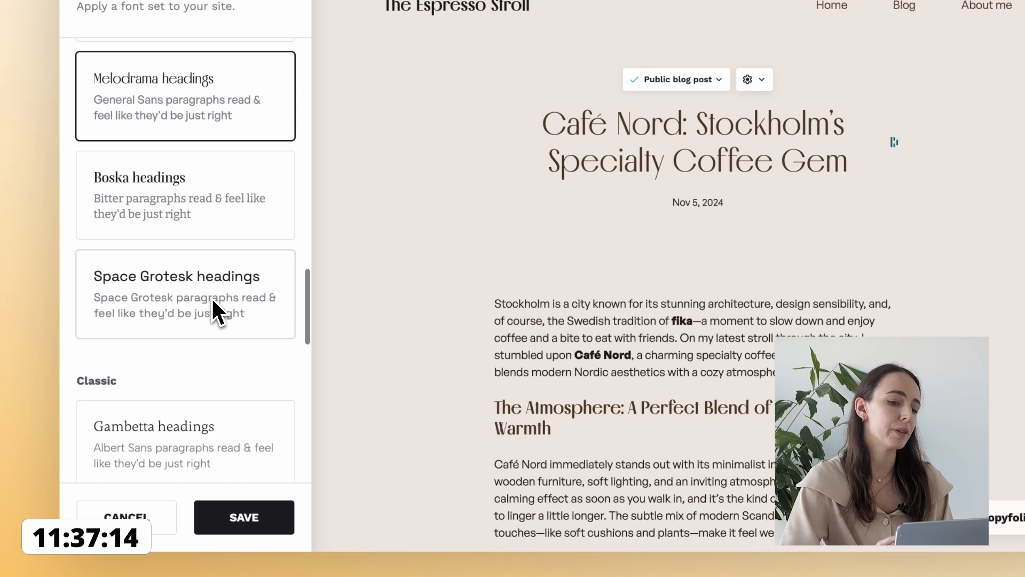
Step: Apply the classic font set with Gambetta headings and Albert Sans paragraphs, save it and close the design options
{"action": "left_click", "coordinate": [190, 443]}
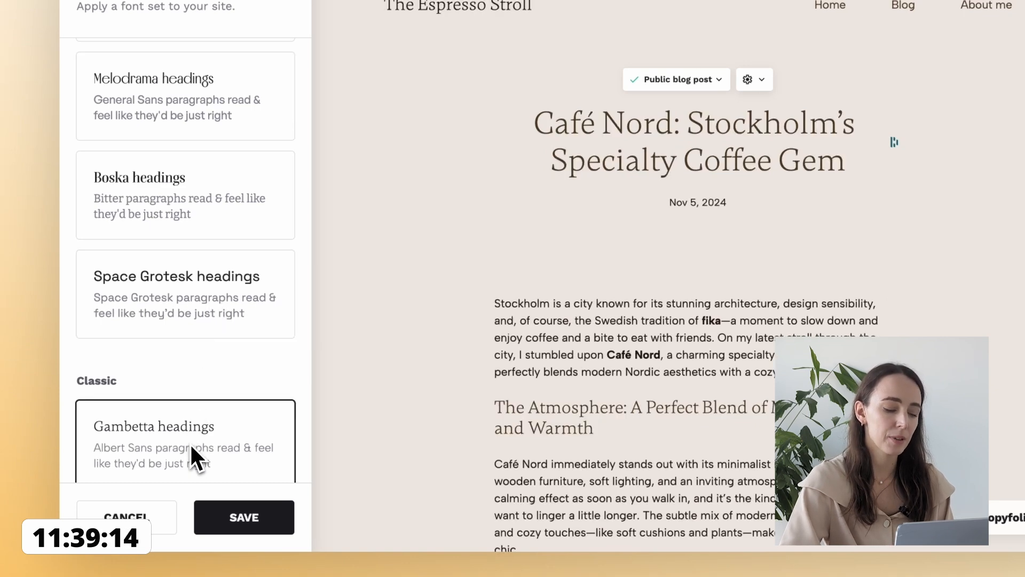
{"action": "scroll", "coordinate": [191, 443], "scroll_direction": "down", "scroll_amount": 4}
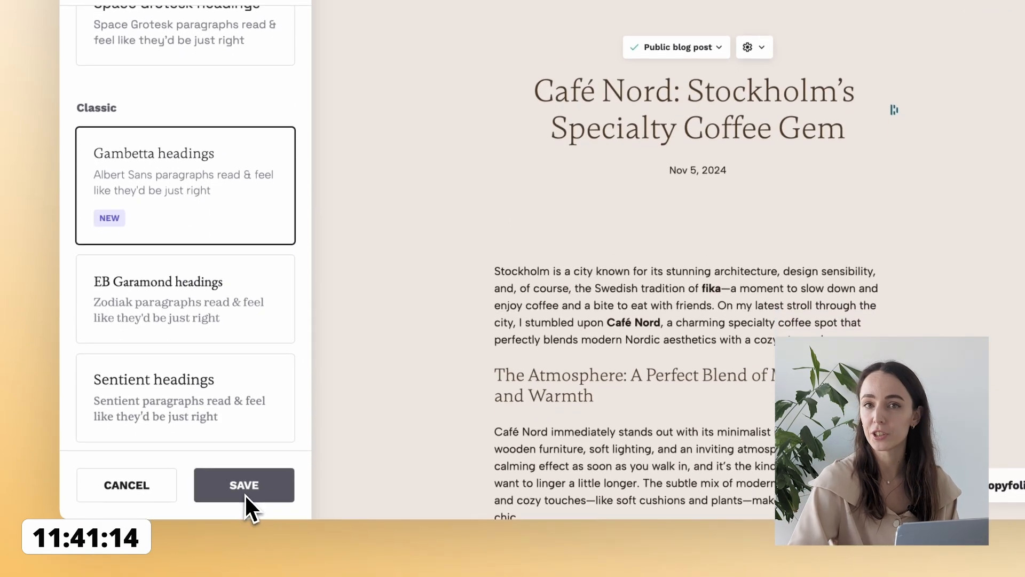
{"action": "left_click", "coordinate": [244, 486]}
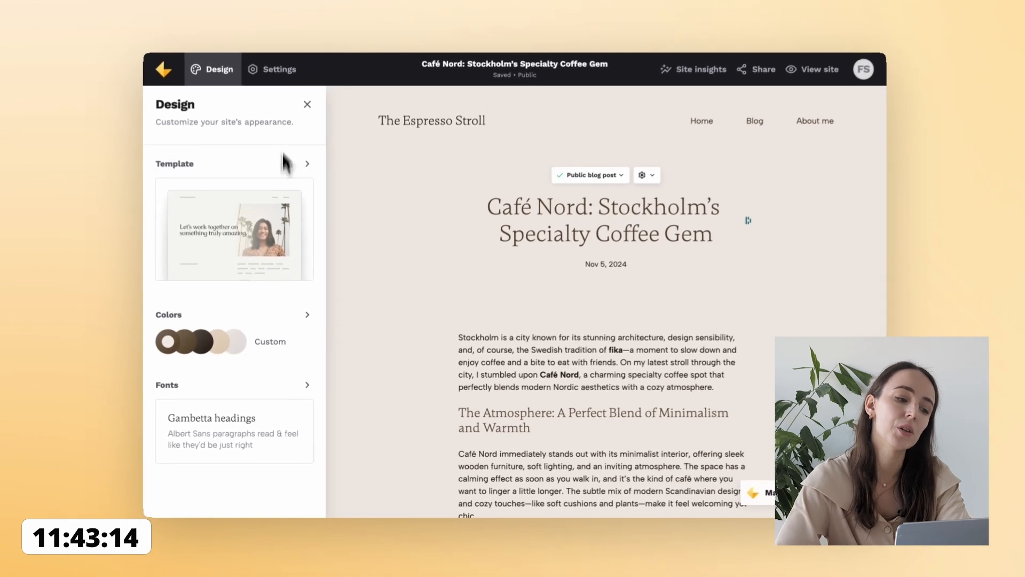
{"action": "left_click", "coordinate": [307, 104]}
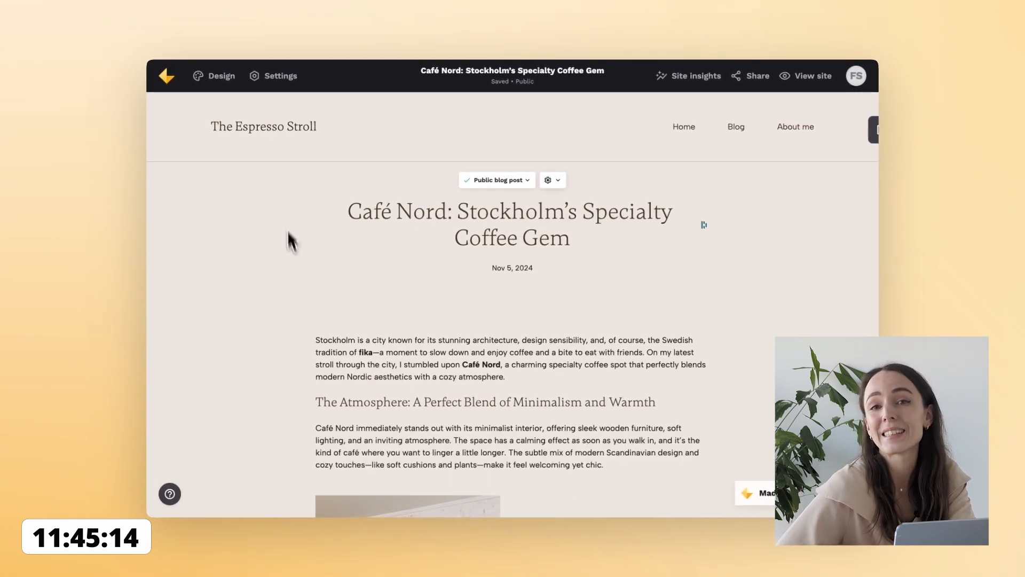
Step: Look over the search engine optimization overview for the site's pages and blog posts
{"action": "left_click", "coordinate": [273, 79]}
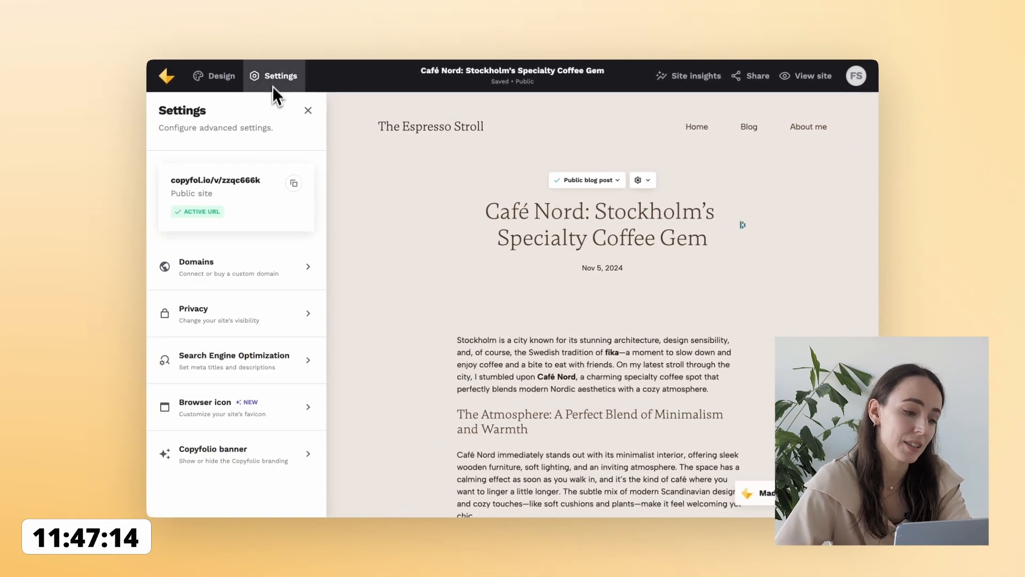
{"action": "left_click", "coordinate": [276, 354]}
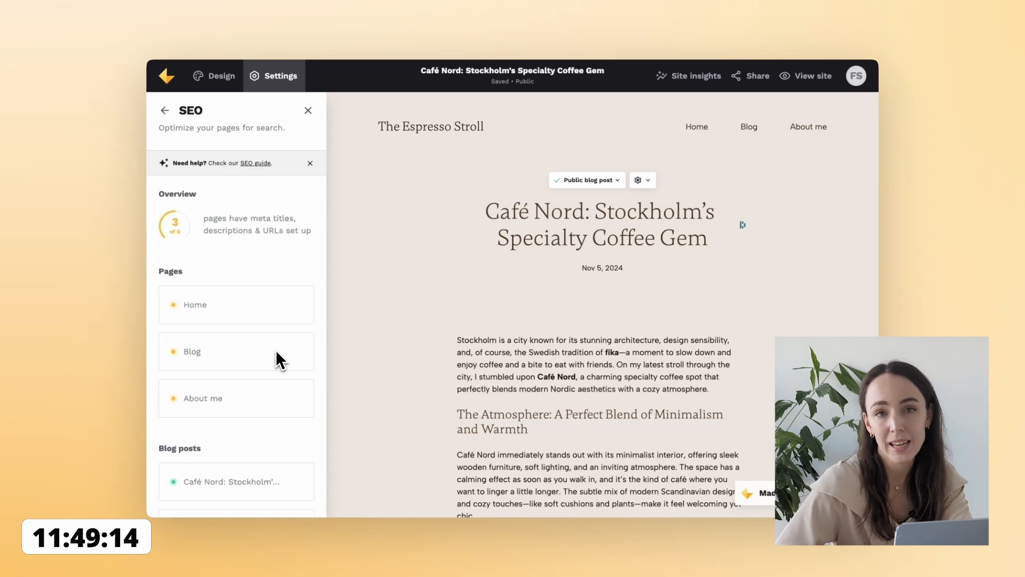
{"action": "scroll", "coordinate": [276, 354], "scroll_direction": "down", "scroll_amount": 3}
{"action": "scroll", "coordinate": [276, 357], "scroll_direction": "up", "scroll_amount": 2}
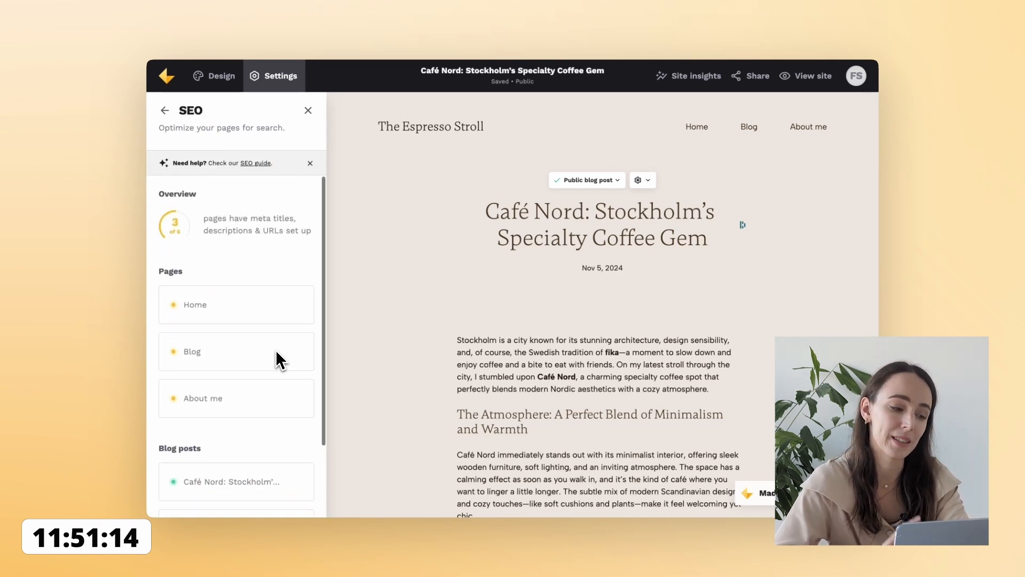
{"action": "left_click", "coordinate": [165, 110]}
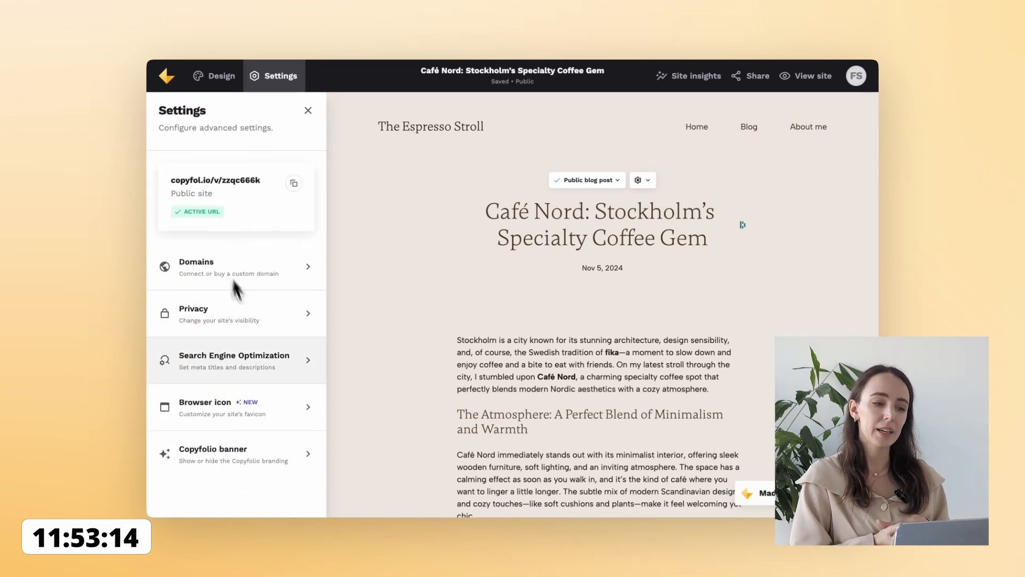
Step: Set the site's browser icon to the Circle preset and save it
{"action": "left_click", "coordinate": [263, 404]}
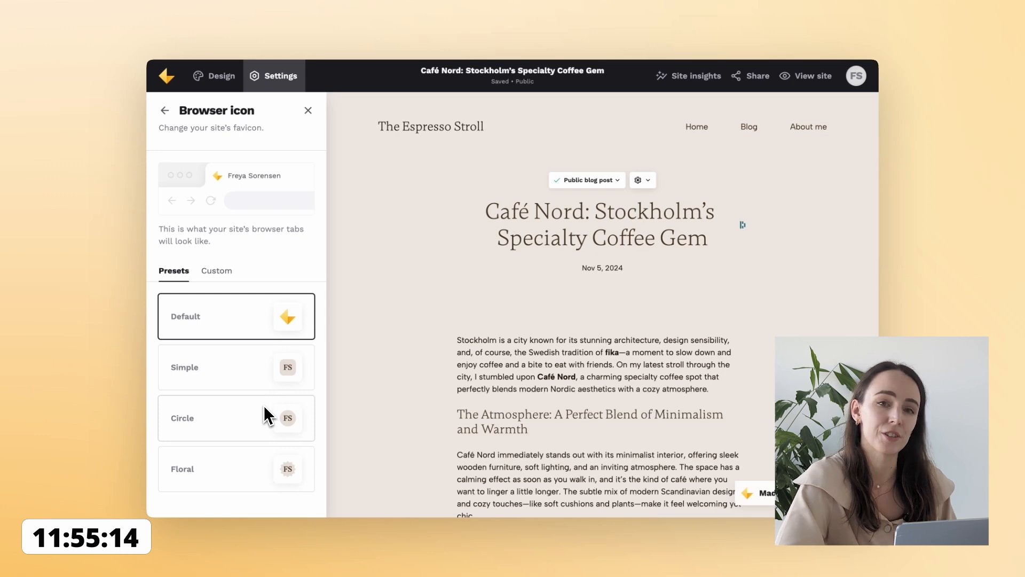
{"action": "left_click", "coordinate": [285, 419]}
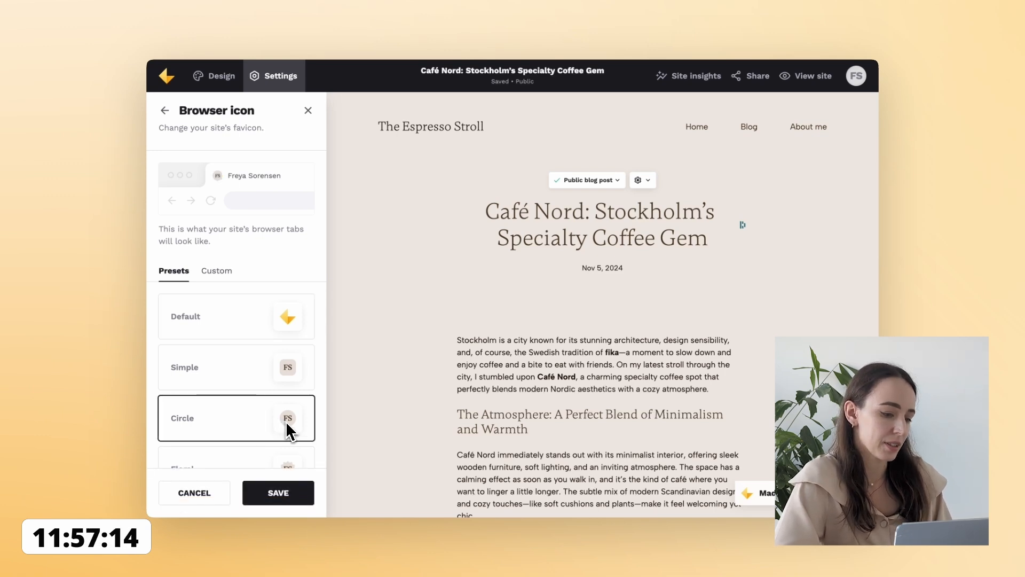
{"action": "left_click", "coordinate": [274, 492]}
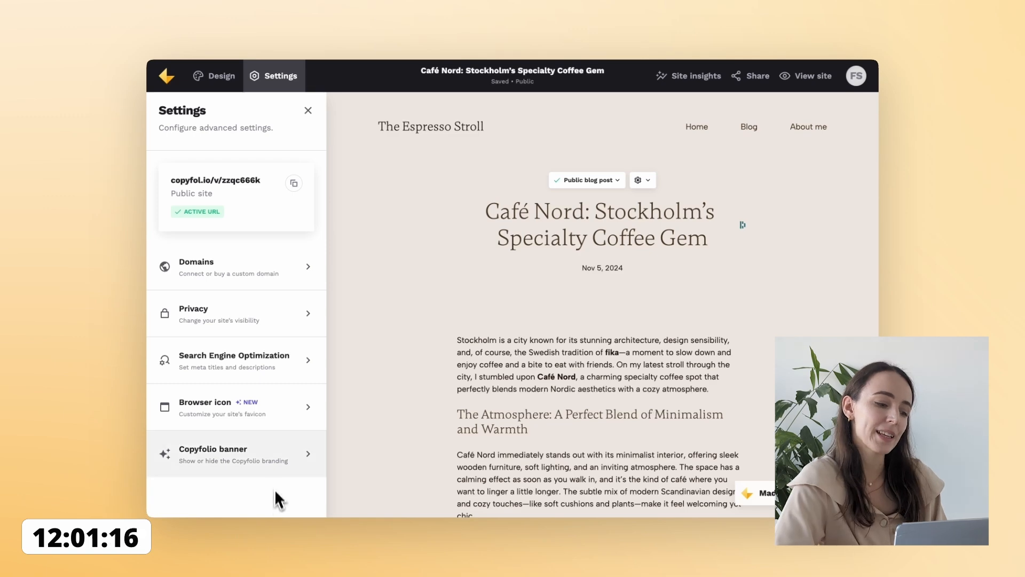
Step: Turn off the Made with Copyfolio banner and return to the site settings
{"action": "left_click", "coordinate": [274, 467]}
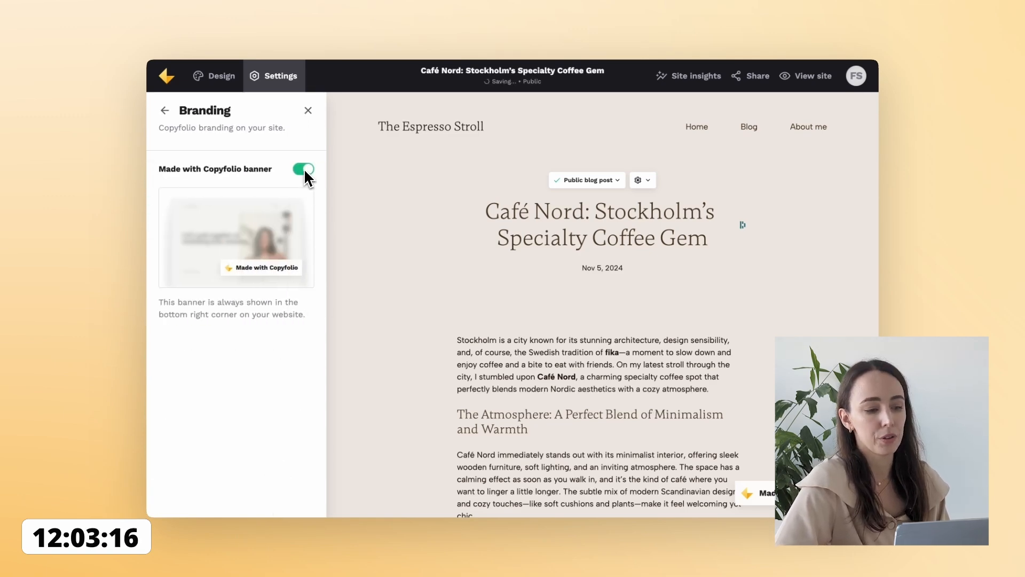
{"action": "left_click", "coordinate": [303, 168]}
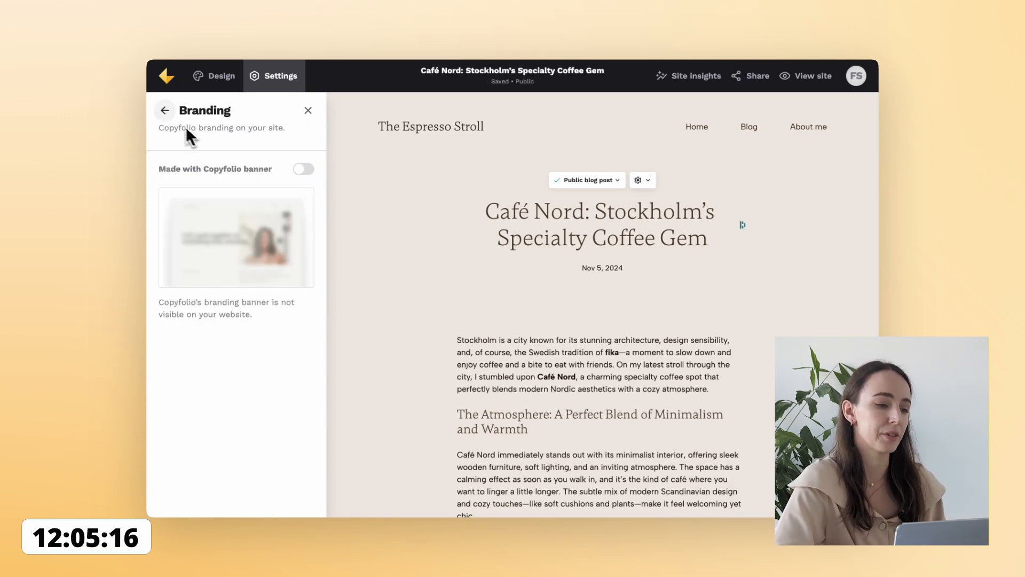
{"action": "left_click", "coordinate": [171, 120]}
Step: Start getting a new custom domain for the site and search for espresso-stroll.com
{"action": "left_click", "coordinate": [271, 270]}
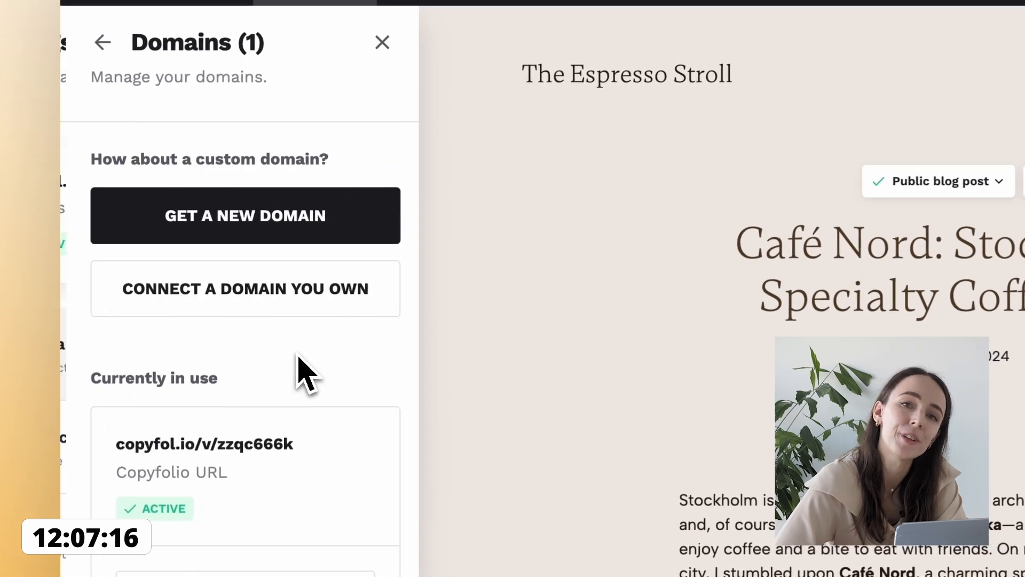
{"action": "left_click", "coordinate": [278, 230]}
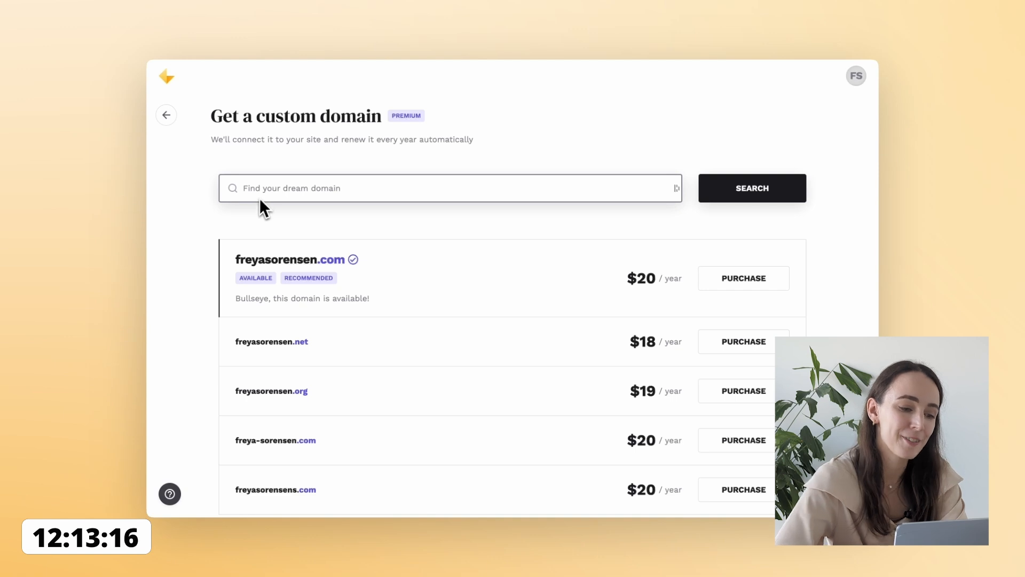
{"action": "type", "text": "espres"}
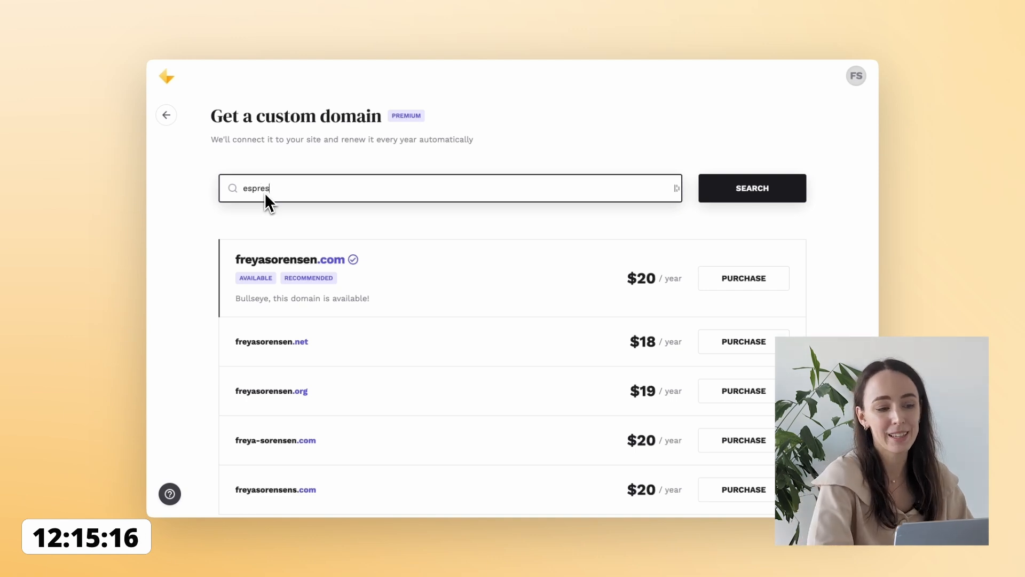
{"action": "type", "text": "so-stroll.com"}
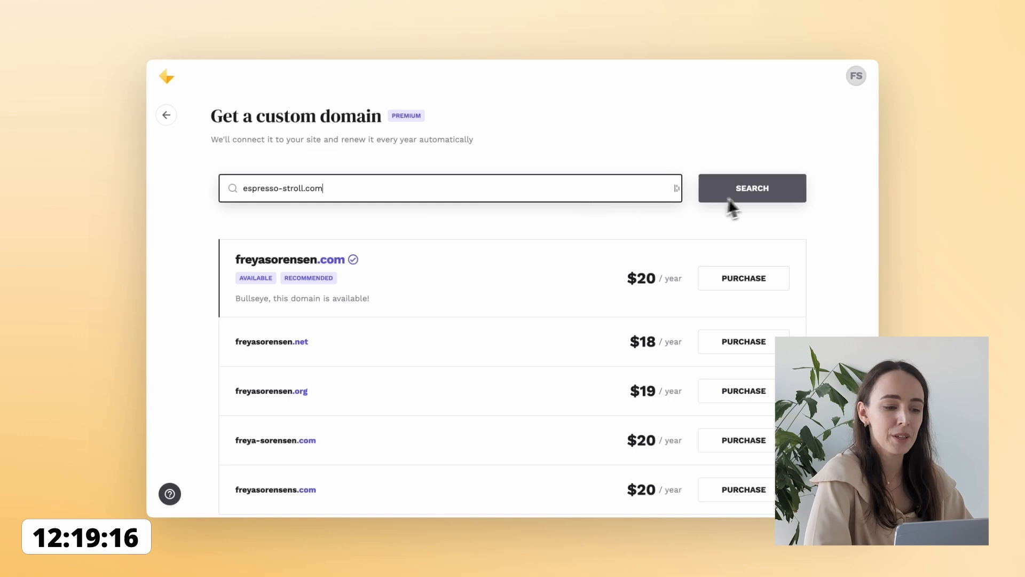
{"action": "left_click", "coordinate": [751, 191]}
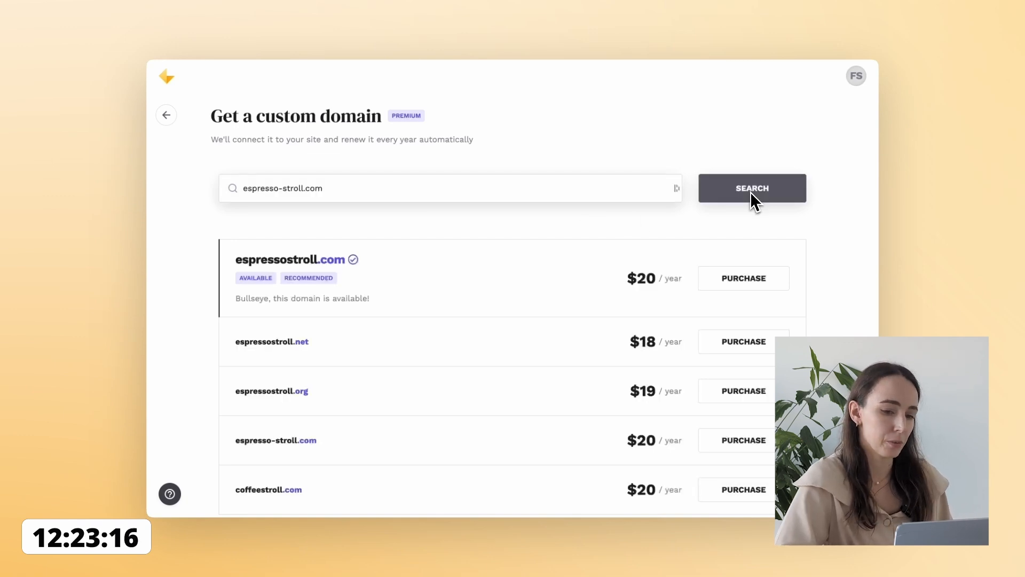
Step: Purchase the recommended domain espressostroll.com, accepting the subscription terms and paying to connect it to the site
{"action": "left_click", "coordinate": [746, 287]}
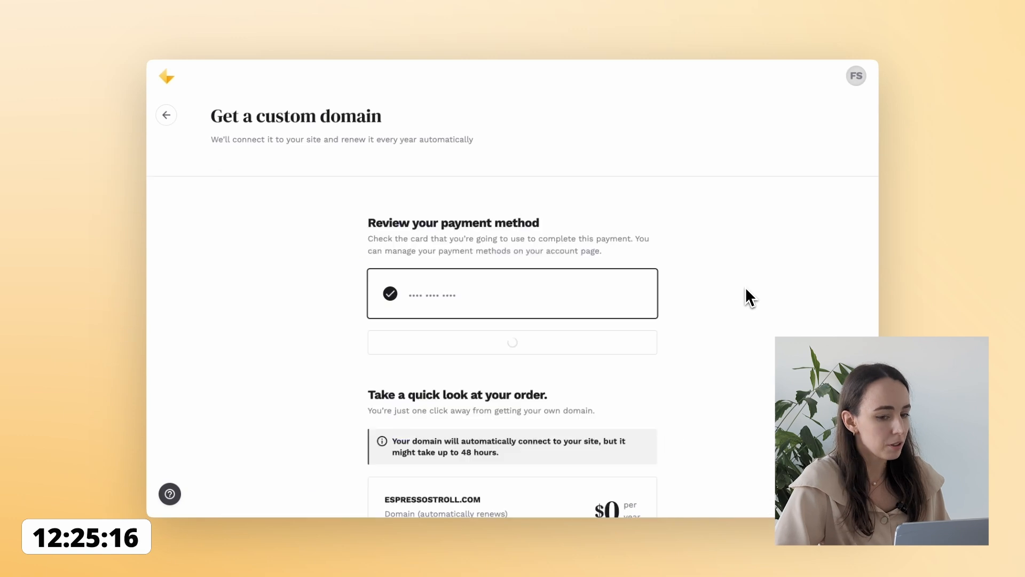
{"action": "scroll", "coordinate": [745, 294], "scroll_direction": "down", "scroll_amount": 5}
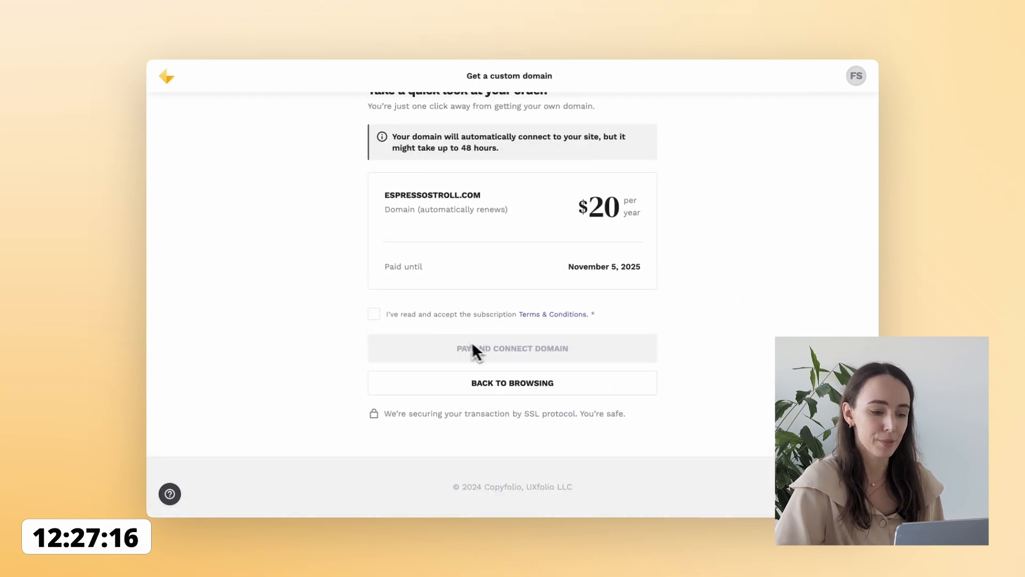
{"action": "left_click", "coordinate": [387, 319]}
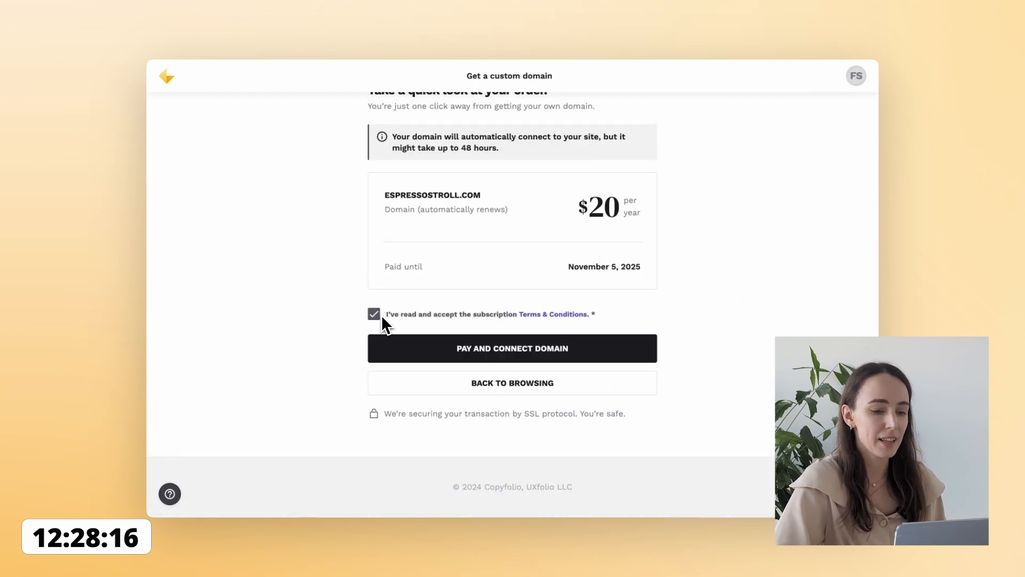
{"action": "left_click", "coordinate": [530, 348]}
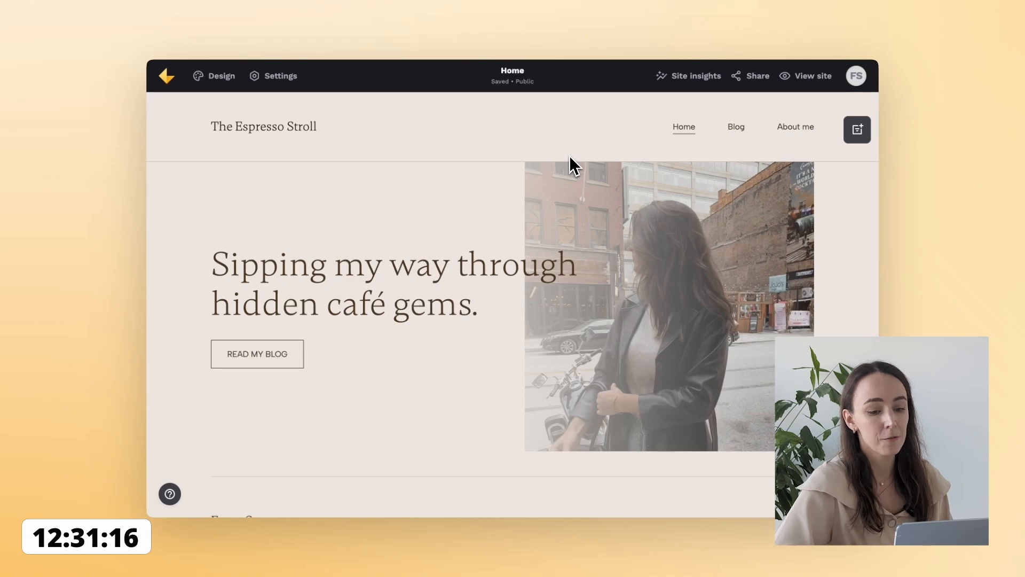